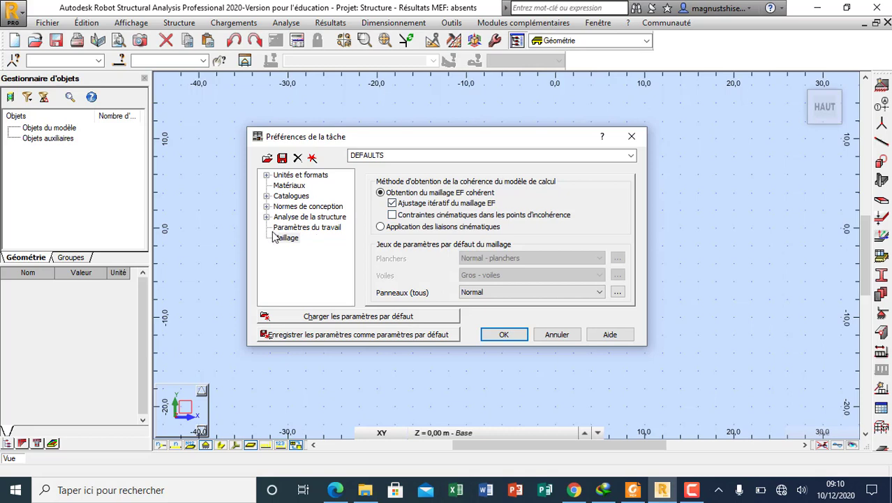
Set the default panel meshing to the Delaunay method with Delaunay + Kang refinement, and save the preferences as defaults
click(283, 239)
click(617, 292)
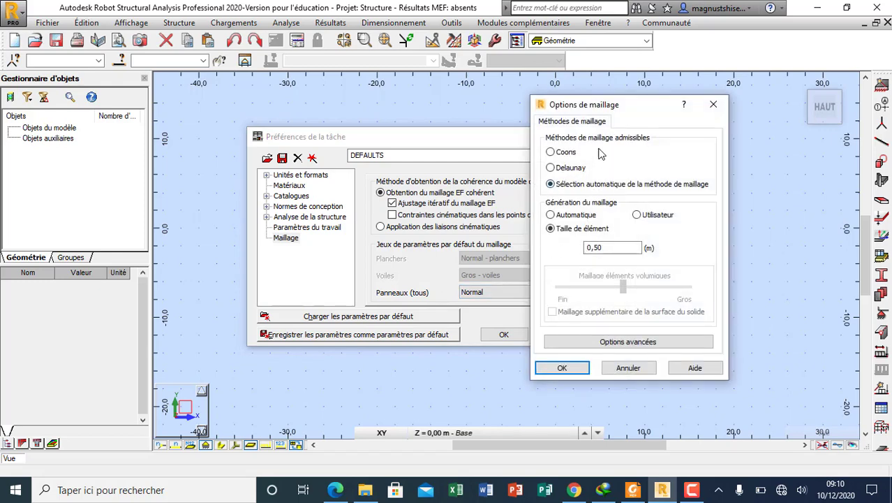
click(551, 168)
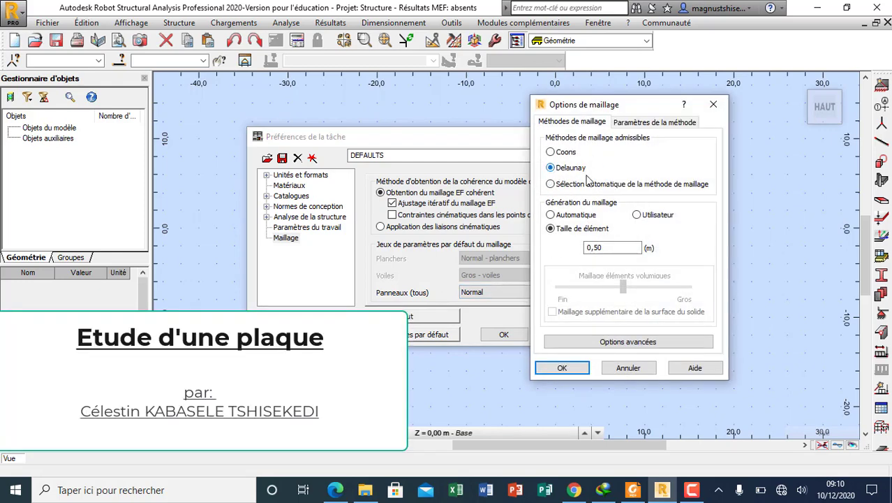
click(647, 123)
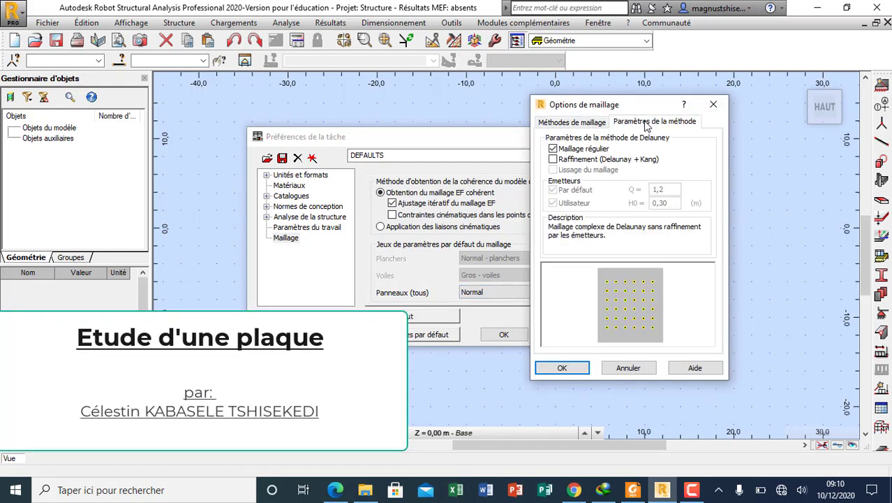
click(552, 159)
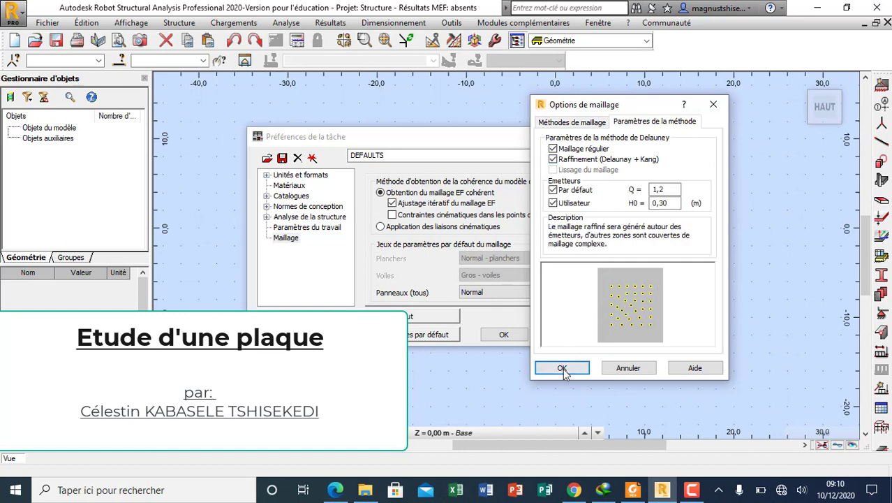
click(550, 369)
click(499, 331)
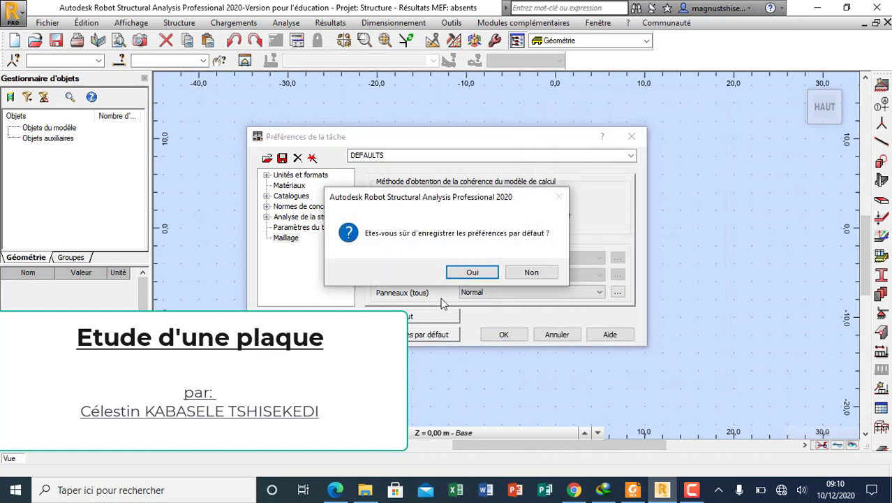
click(470, 272)
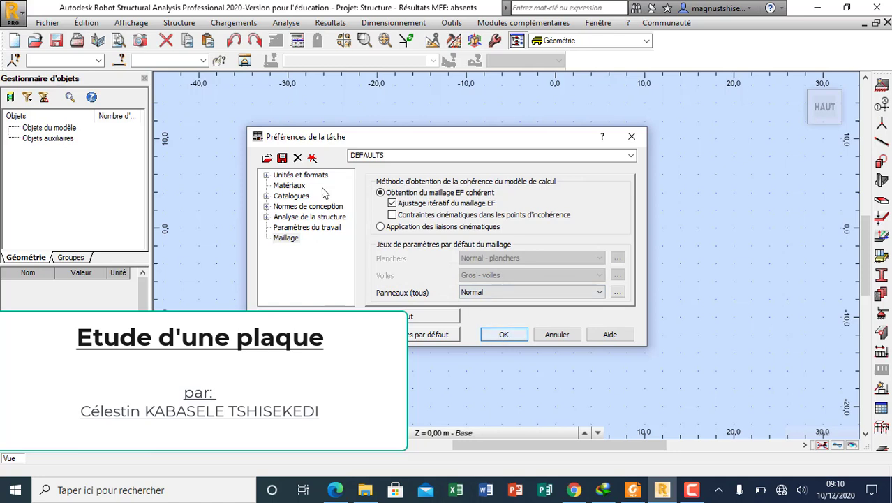
Review the materials, design codes and load codes in the task preferences, and accept the preferences
click(290, 186)
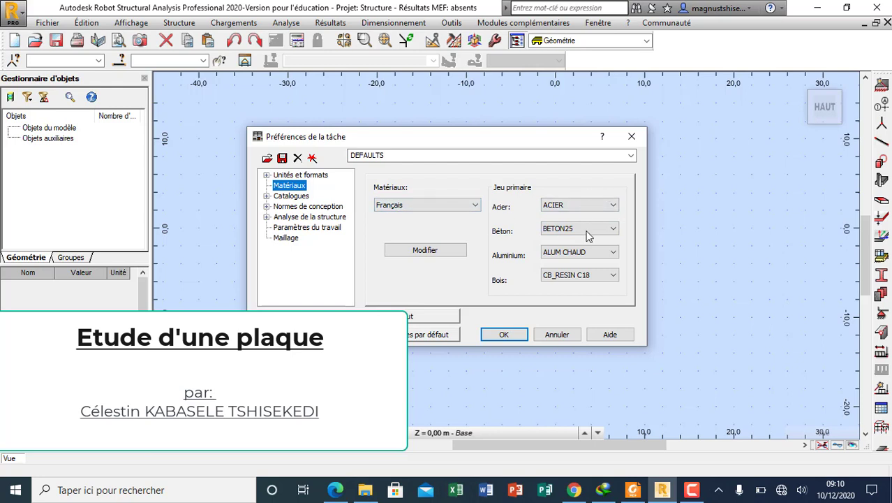
click(300, 206)
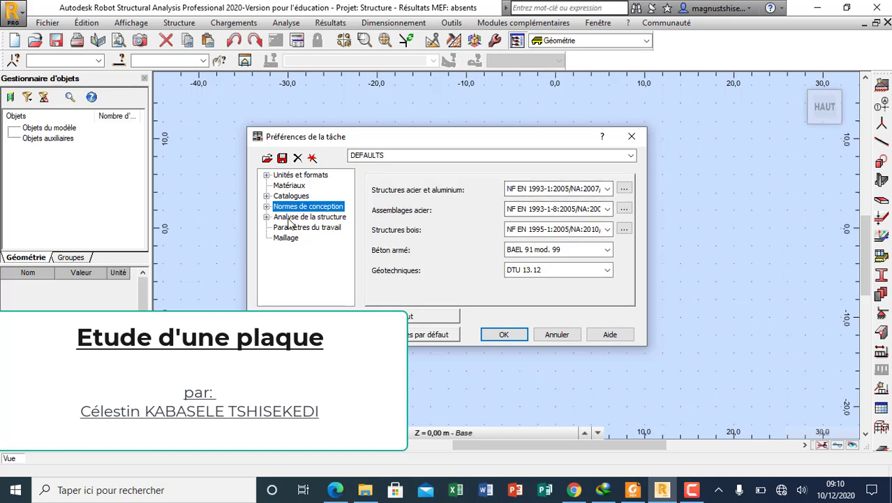
click(266, 208)
click(299, 217)
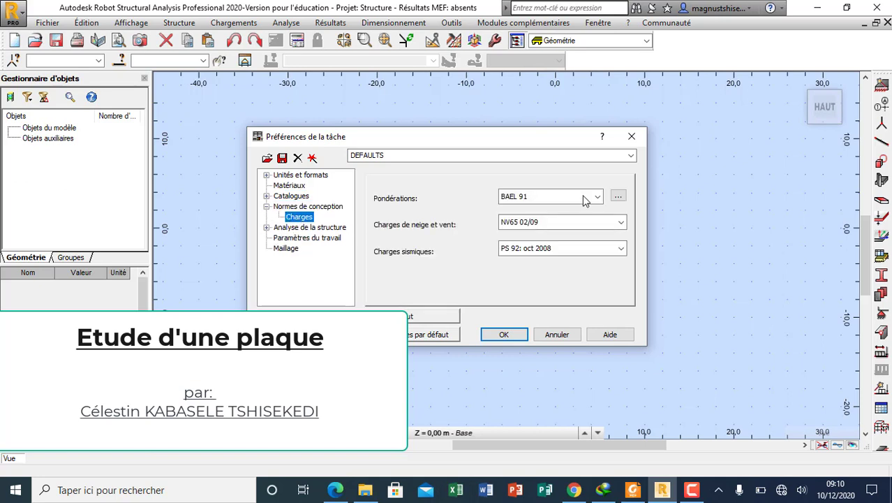
click(505, 335)
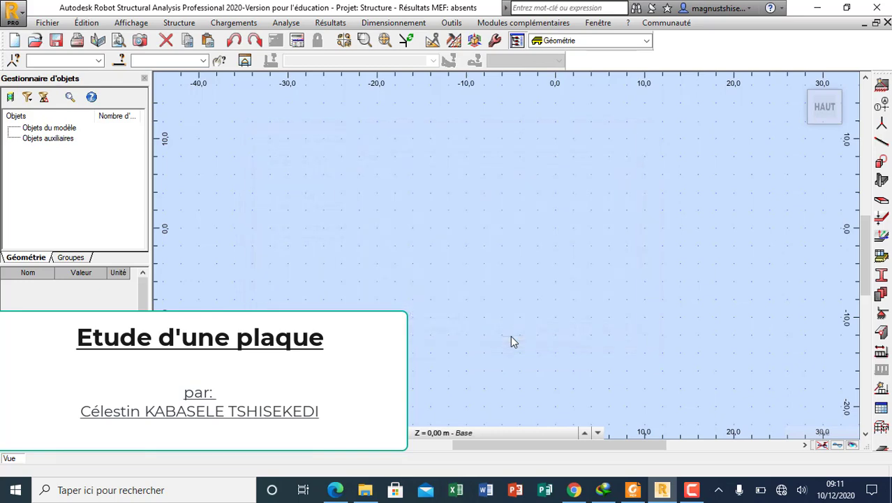
Define Cartesian construction lines in the X direction from position 0 m with one repetition at 12 m spacing
click(883, 108)
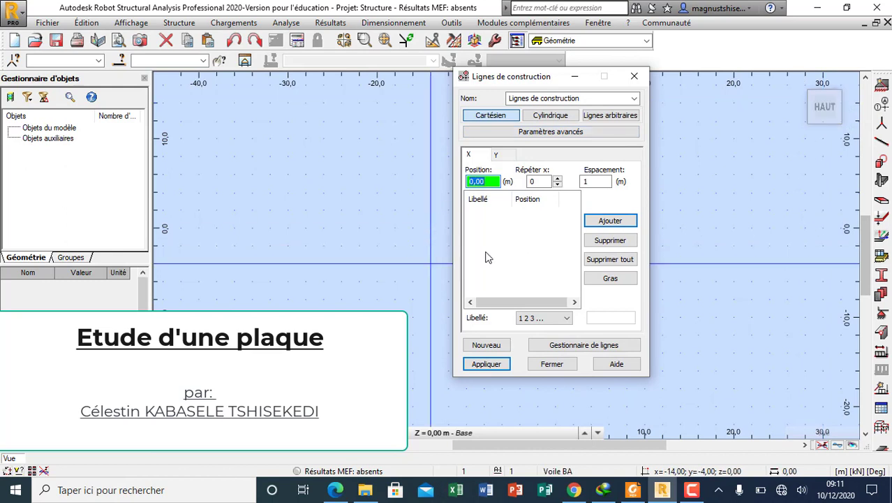
click(557, 180)
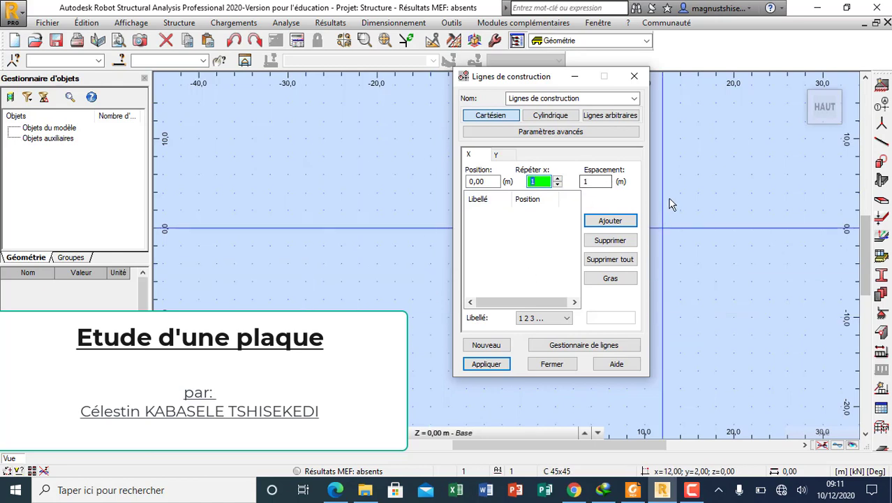
click(598, 182)
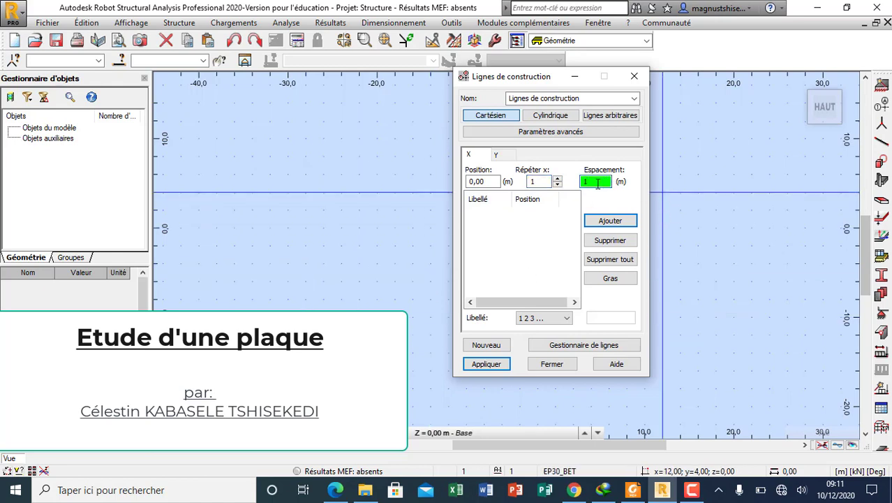
text(2)
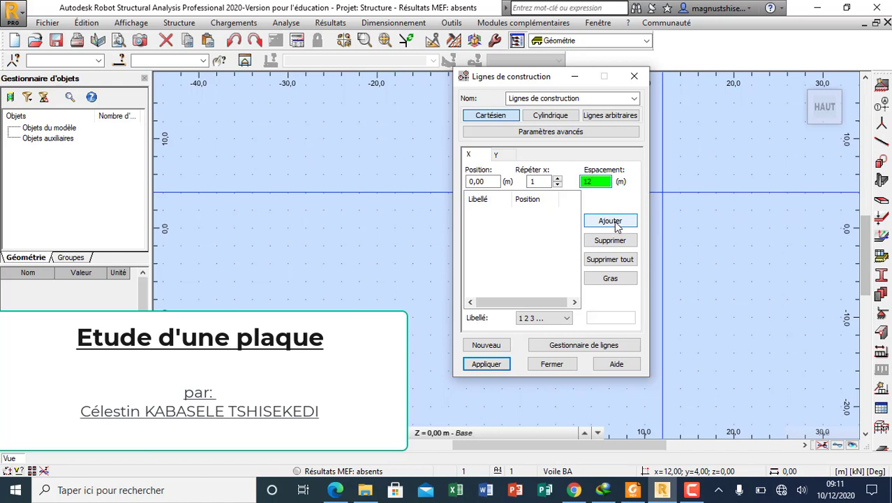
click(612, 222)
Add construction lines in the Y direction from position 0 m with one repetition at 9 m spacing
click(505, 157)
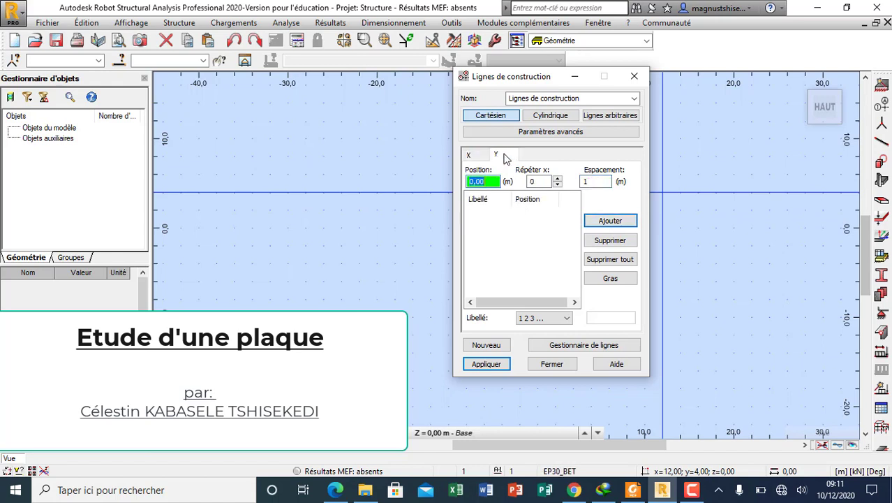
click(558, 179)
key(Tab)
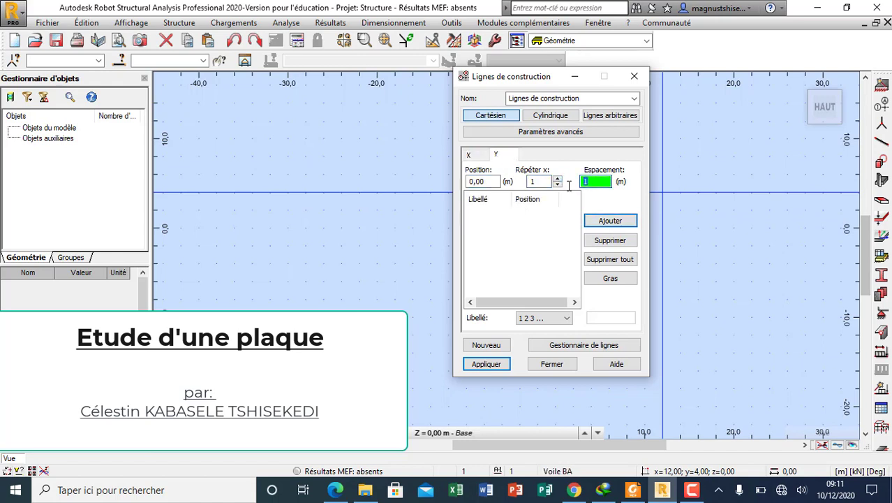
text(9)
click(605, 221)
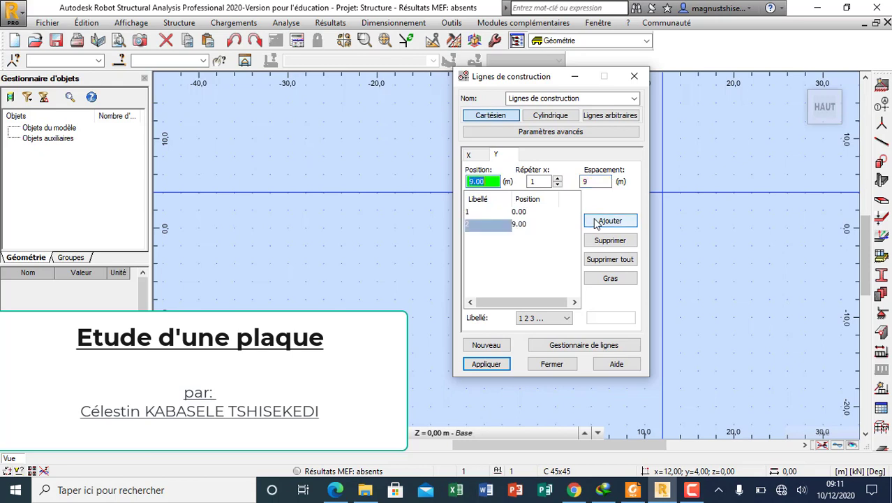
Label the Y construction lines with the A B C scheme, apply the grid and move the dialog aside
click(559, 321)
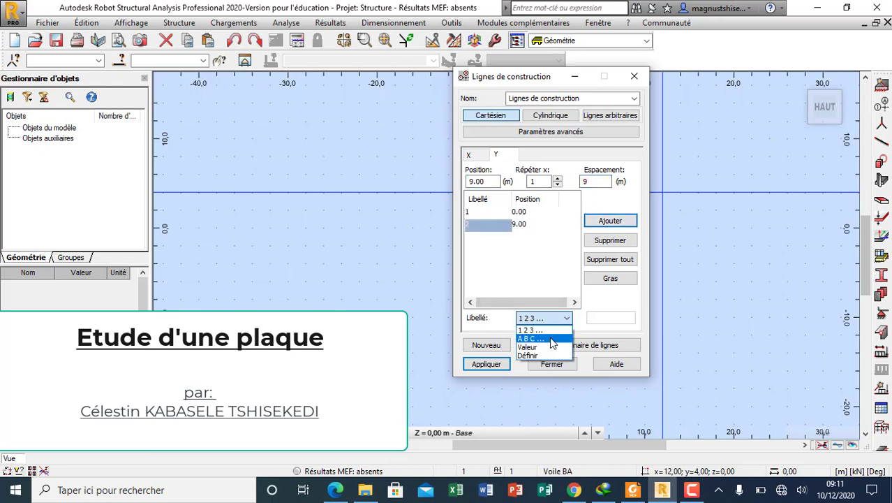
click(536, 333)
click(500, 366)
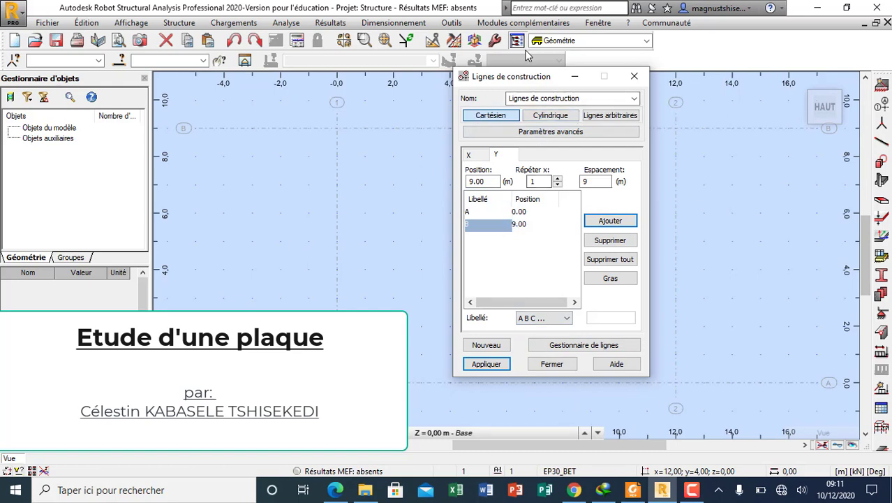
drag(539, 77, 599, 63)
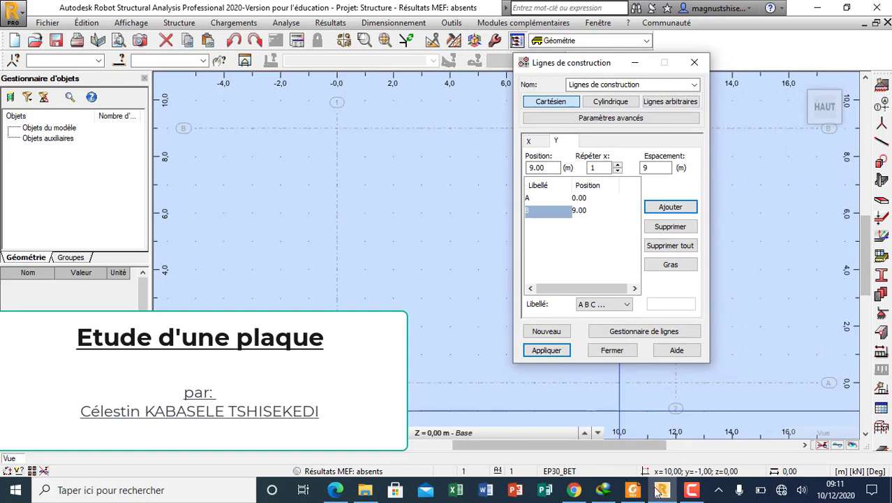
Examine the plate contour and opening dimensions in the help tutorial in the browser, and return to Robot Structural Analysis
mouse_move(658, 493)
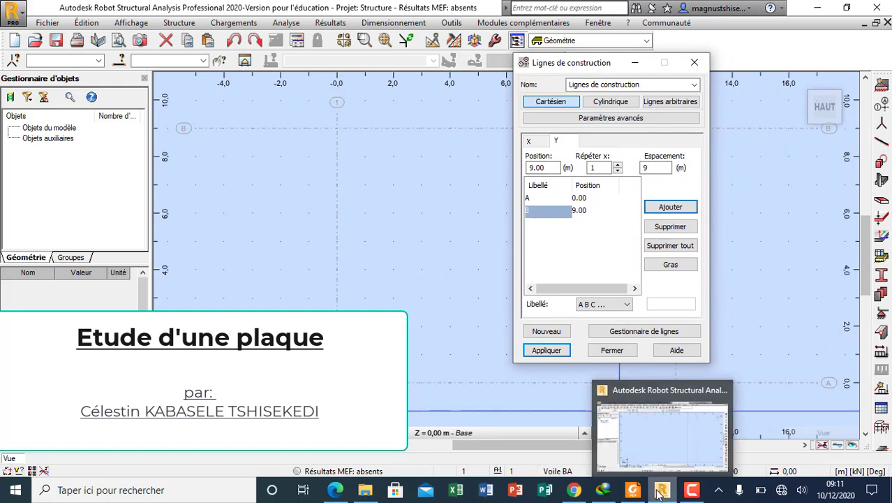
click(336, 489)
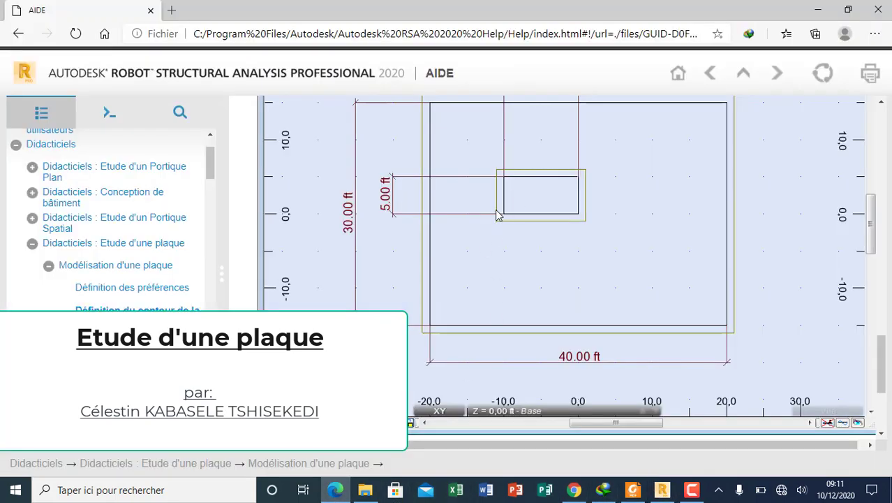
scroll(549, 197, up, 2)
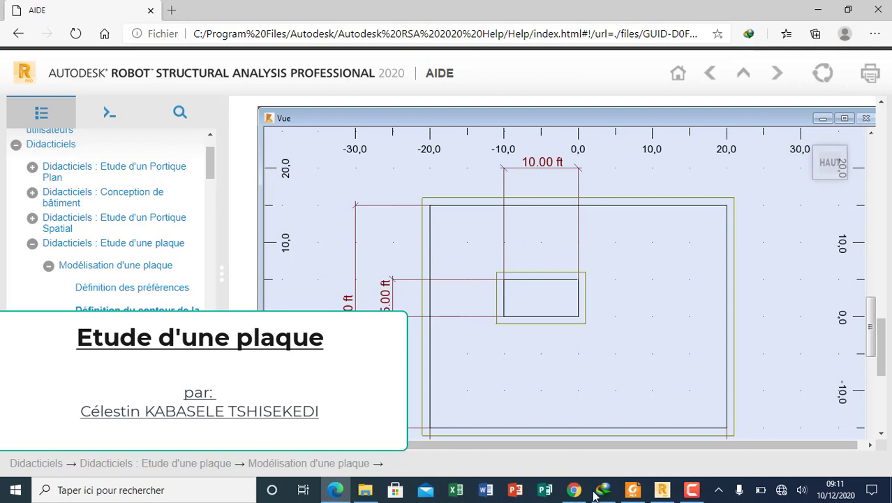
mouse_move(661, 492)
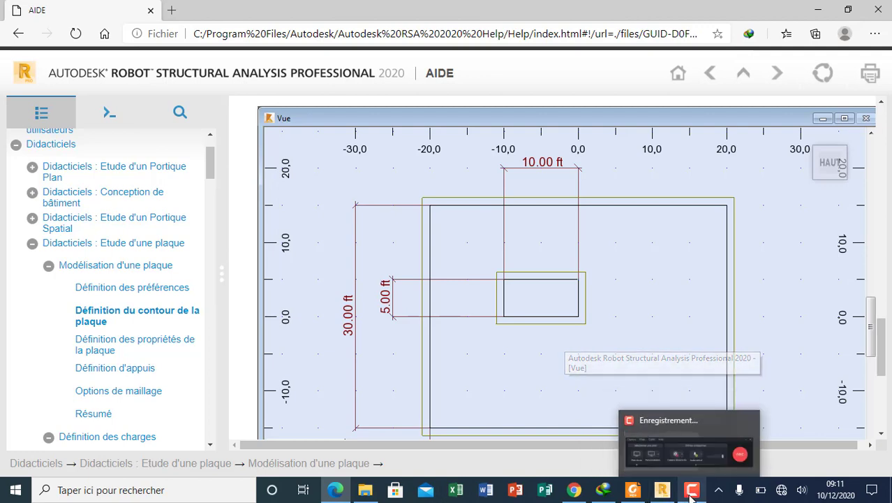
click(663, 491)
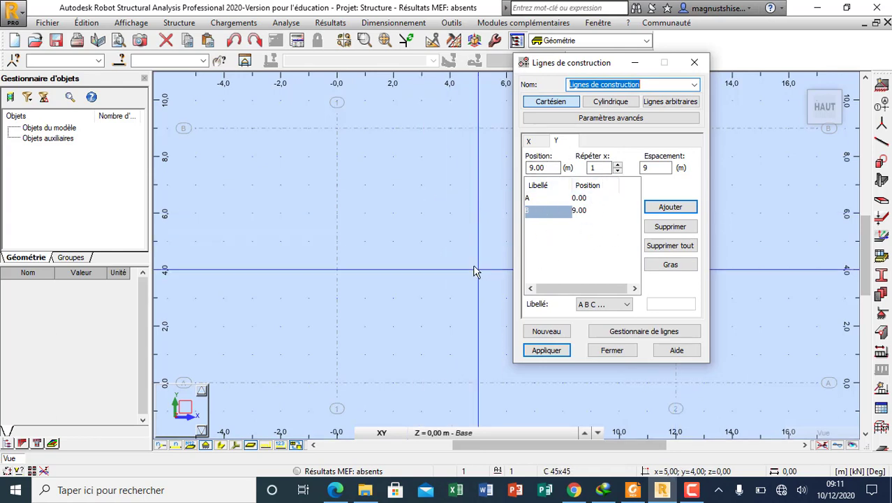
Add intermediate X construction lines at 4 m and 7 m, using spacings of 4 m and 3 m starting from line 1
click(528, 143)
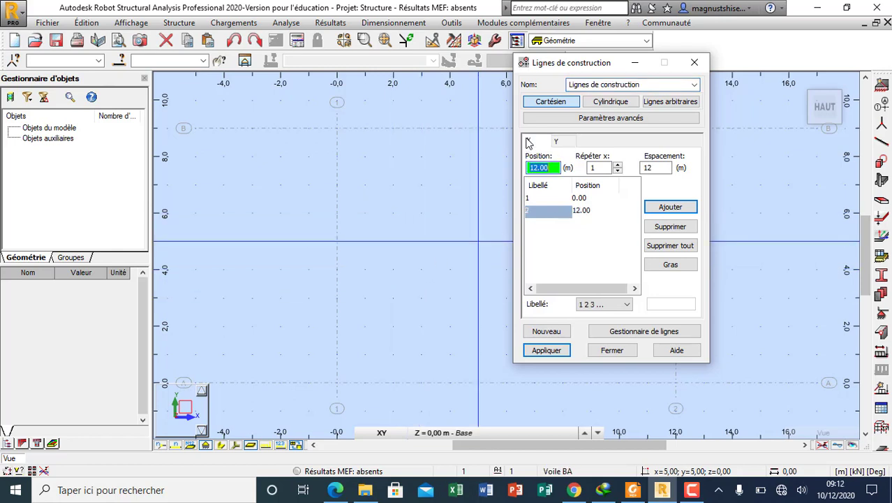
click(580, 199)
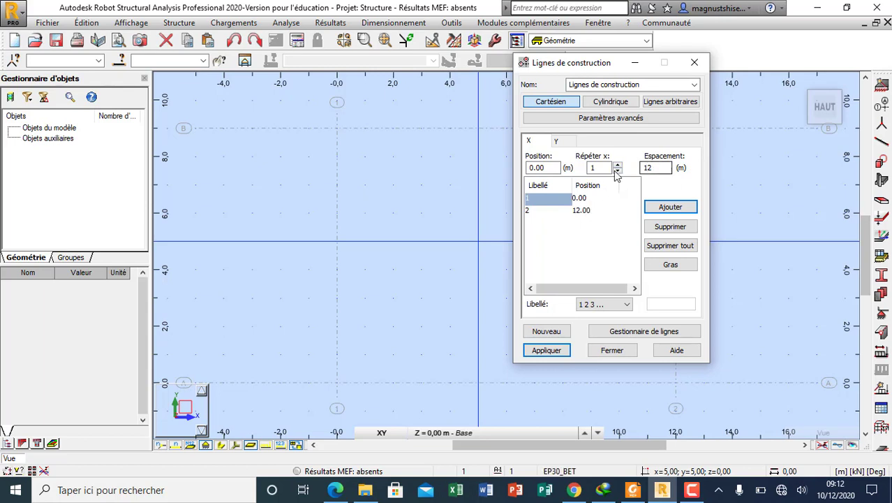
drag(660, 168, 634, 169)
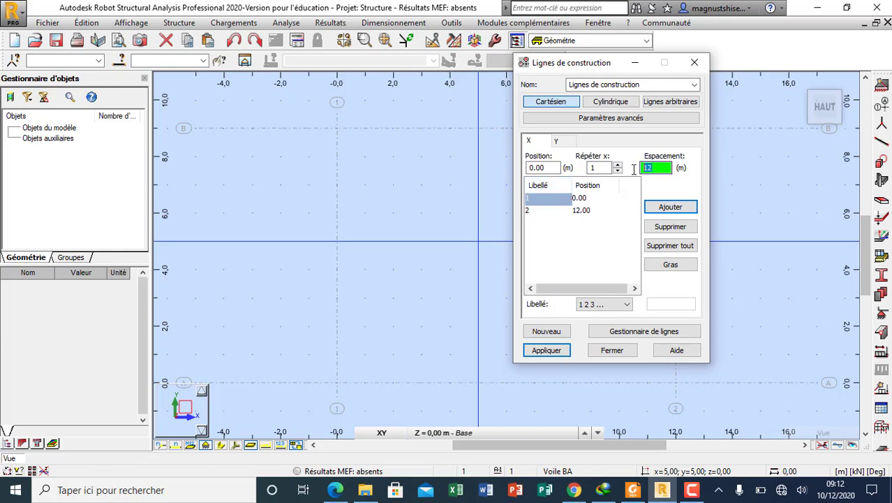
text(4)
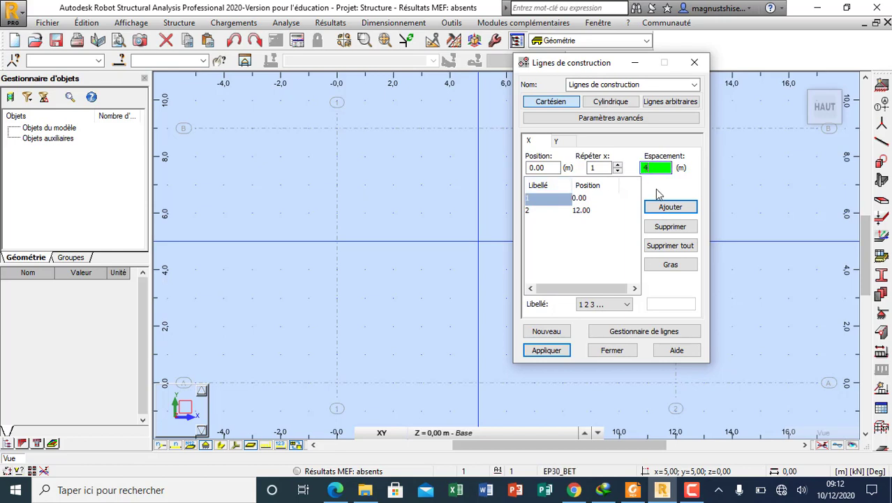
click(669, 208)
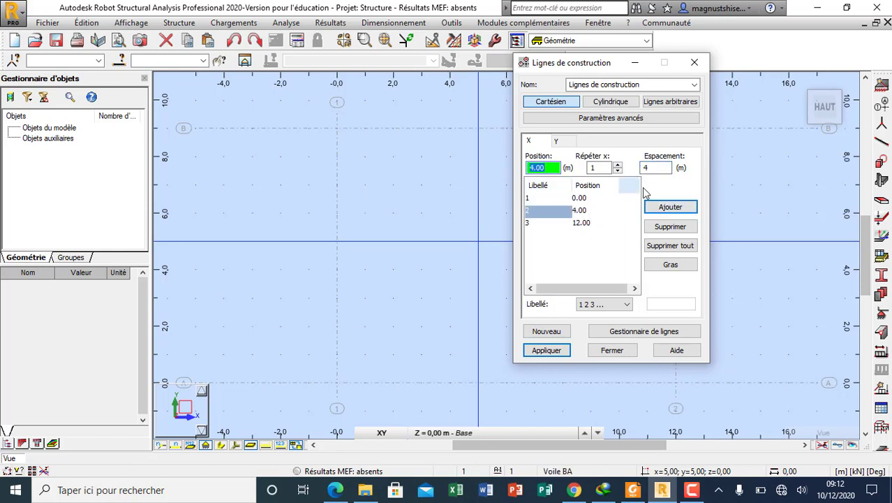
drag(661, 169, 628, 174)
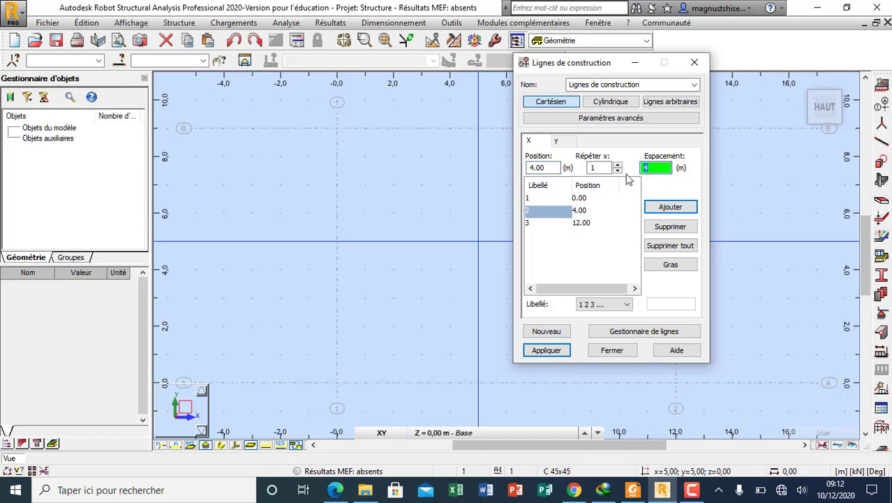
click(667, 208)
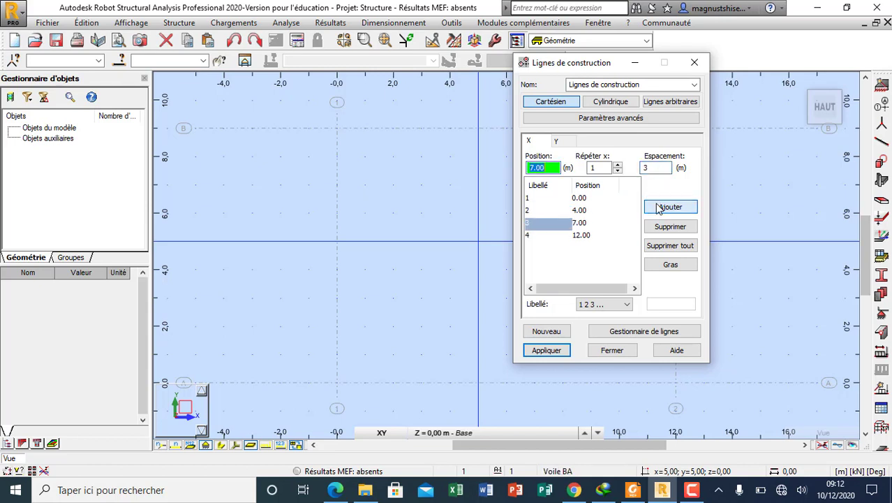
With the Y construction lines open, check the opening's vertical placement in the browser help drawing and return to Robot Structural Analysis
click(557, 143)
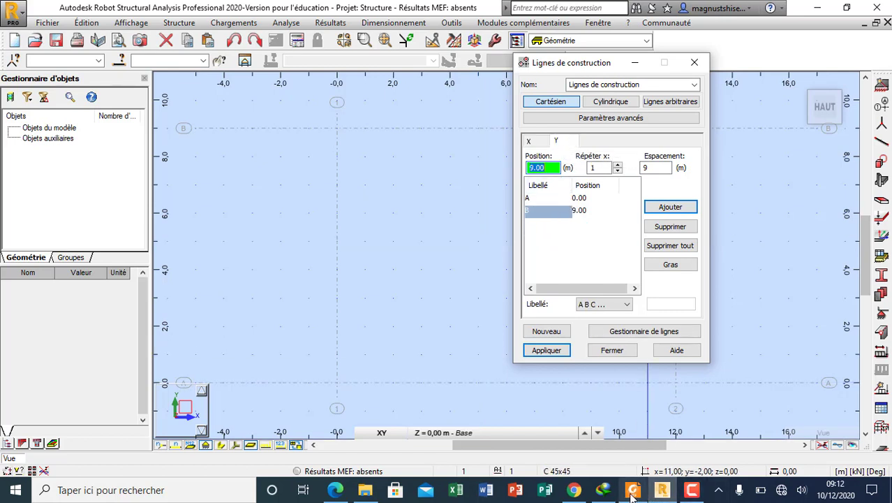
click(368, 481)
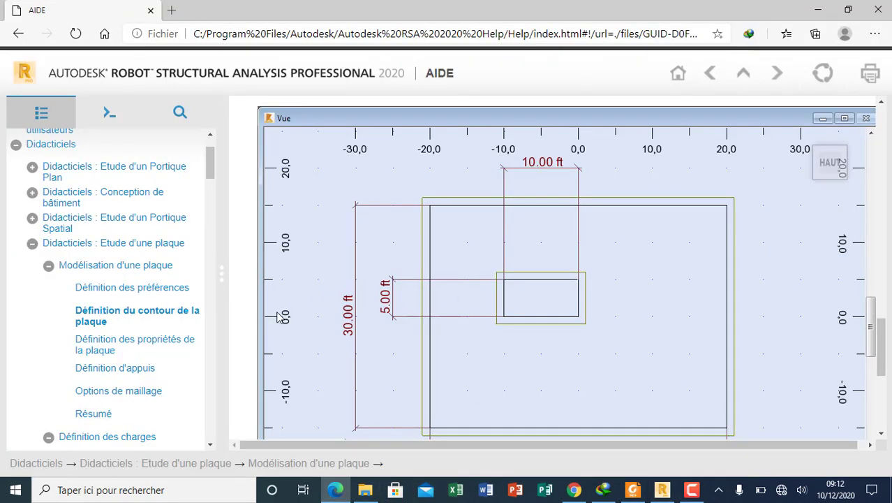
click(661, 489)
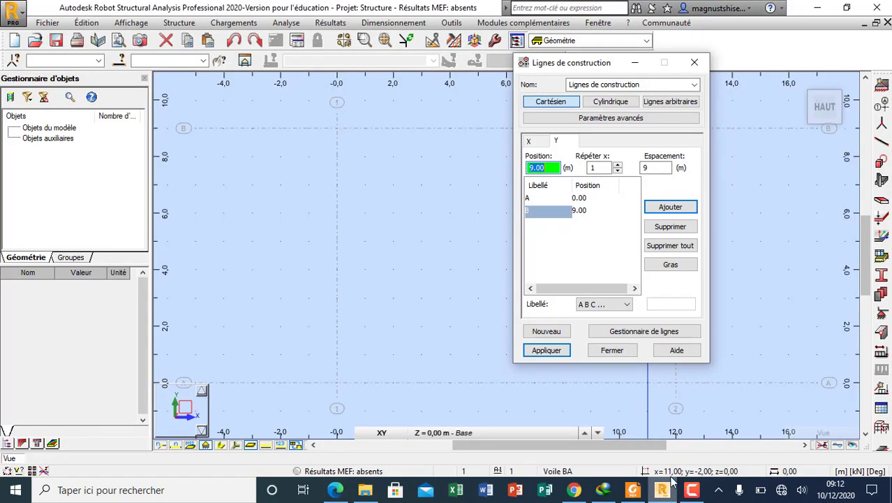
Add intermediate Y construction lines at 4.5 m and 6 m, using spacings of 4.5 m and 1.5 m from line A, and apply the grid
click(554, 199)
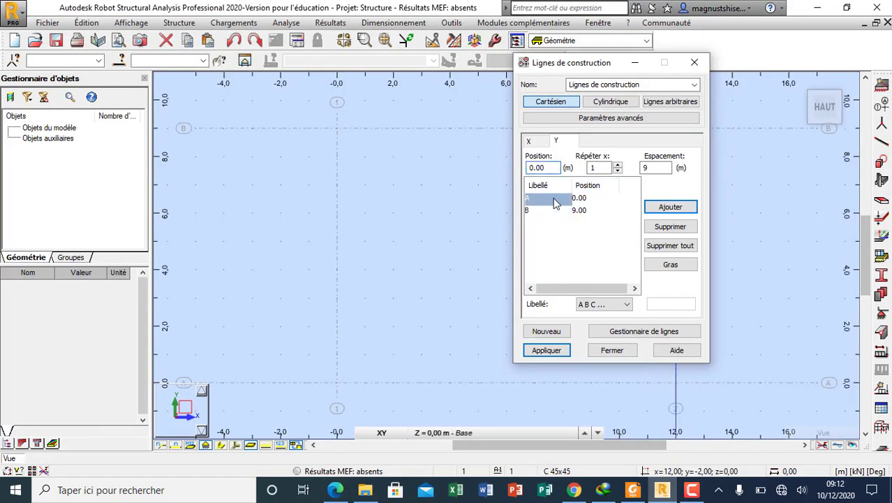
double_click(659, 168)
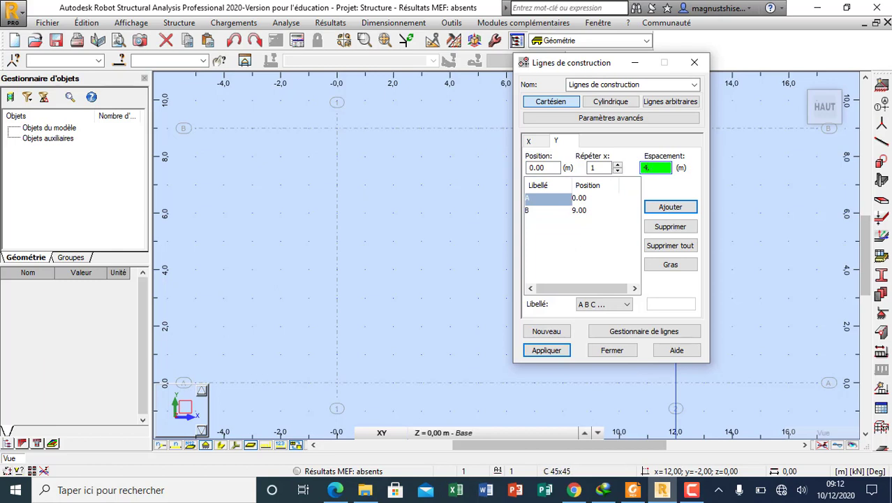
text(4.5)
click(663, 207)
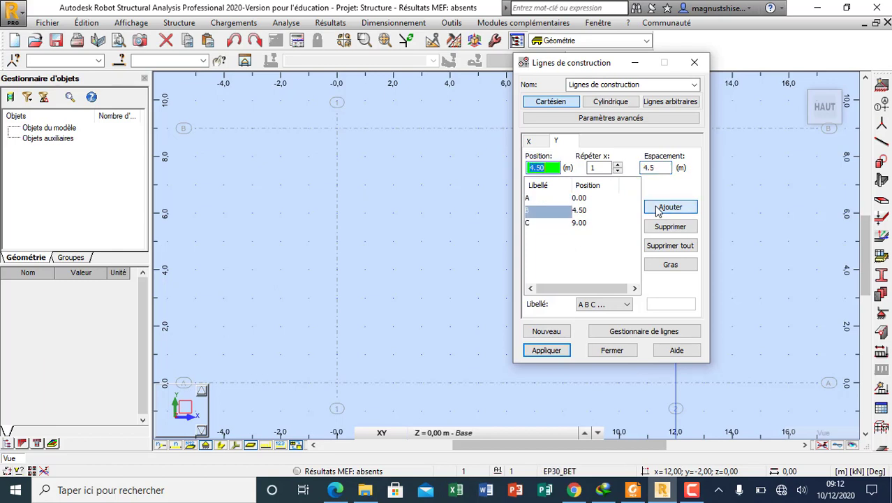
double_click(660, 168)
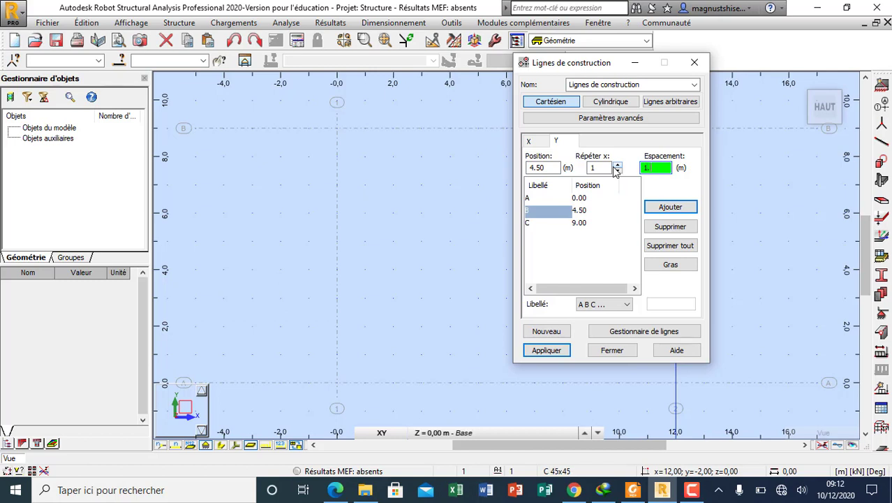
click(669, 207)
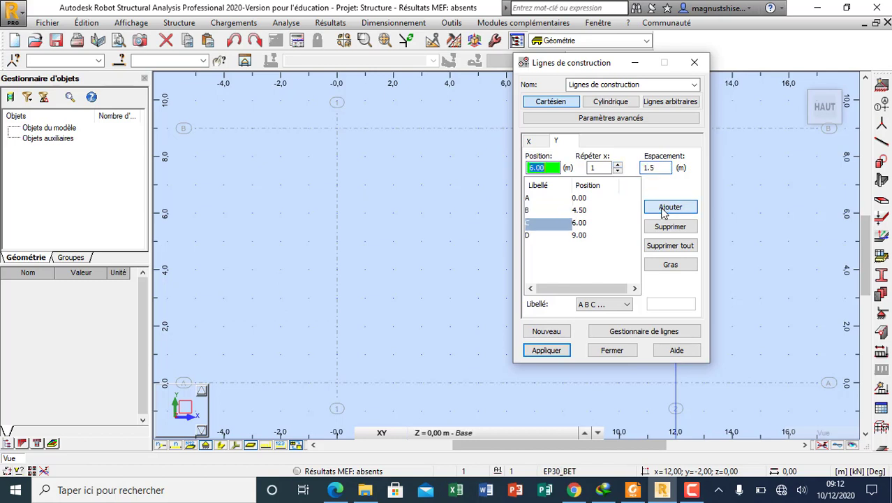
click(550, 350)
click(613, 351)
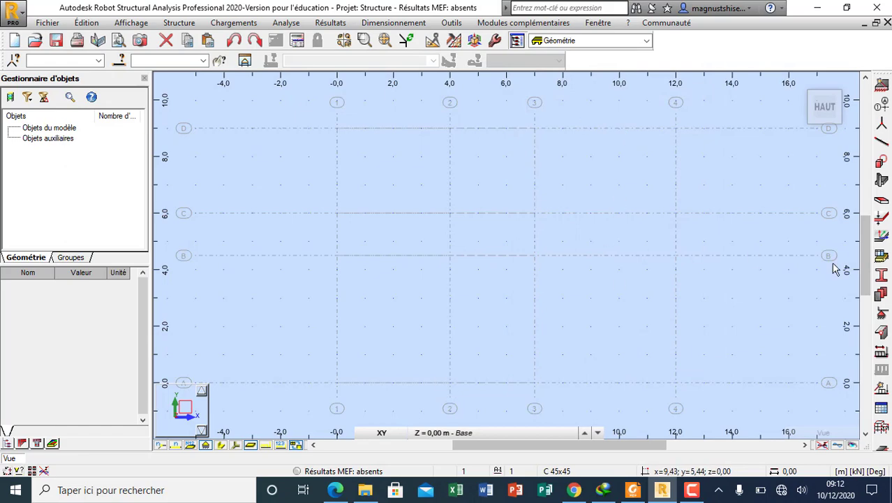
Draw the plate contour as a three-point rectangle through (0; 9), (12; 9) and (12; 0) on the construction line intersections
click(881, 162)
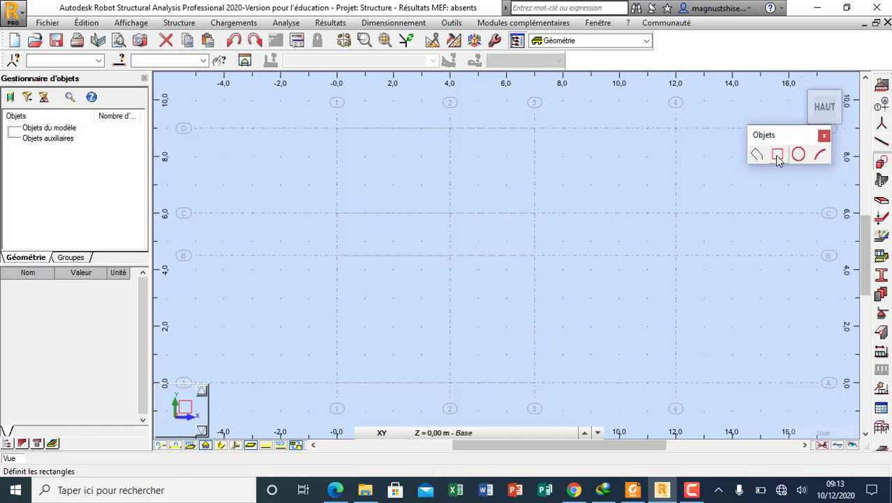
click(777, 154)
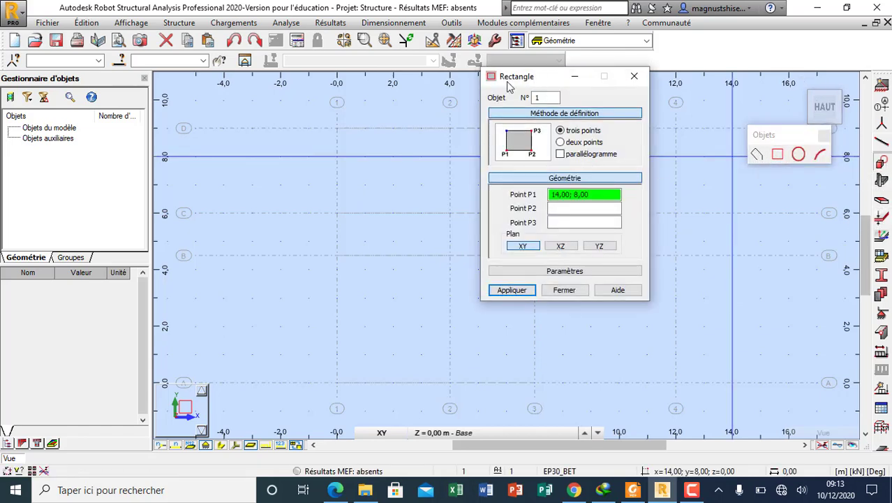
drag(535, 75, 153, 53)
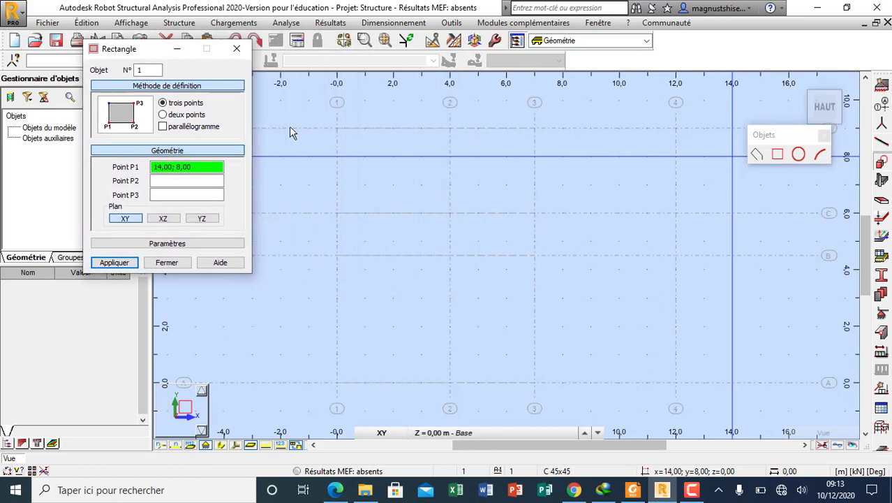
click(337, 128)
click(676, 127)
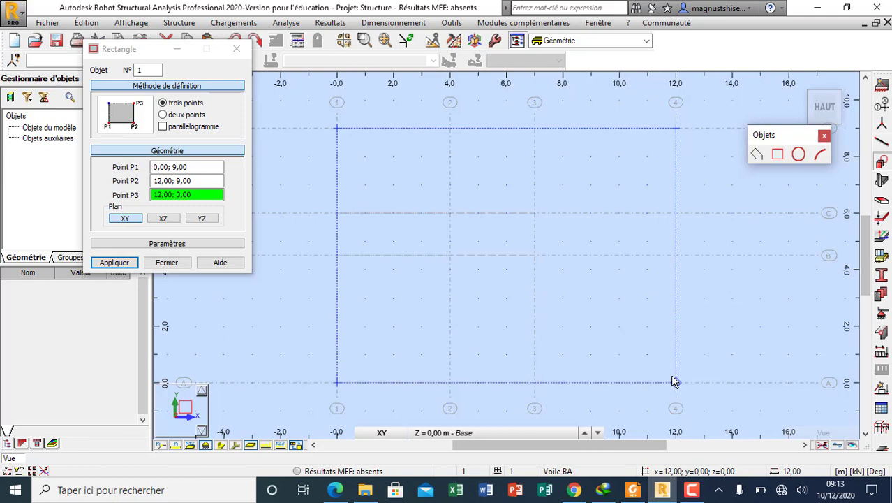
click(675, 382)
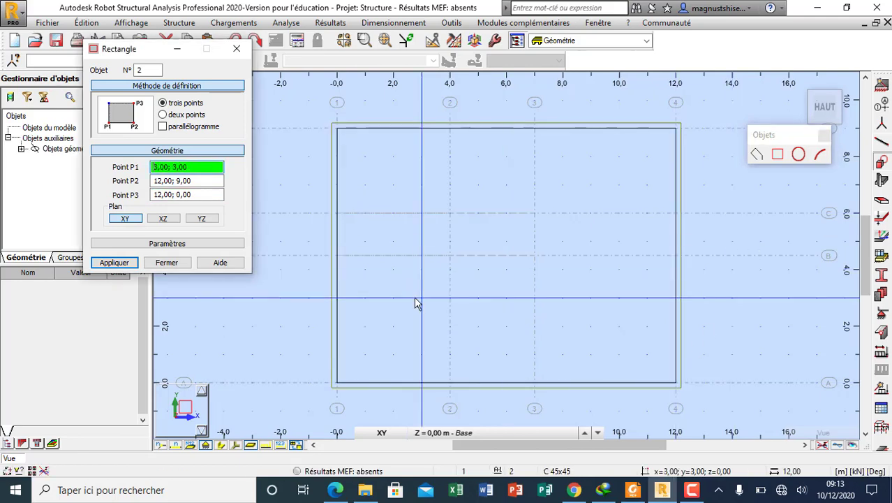
Draw the opening contour as a three-point rectangle through (4; 6), (7; 6) and (7; 4.5), and leave the rectangle tool
click(449, 213)
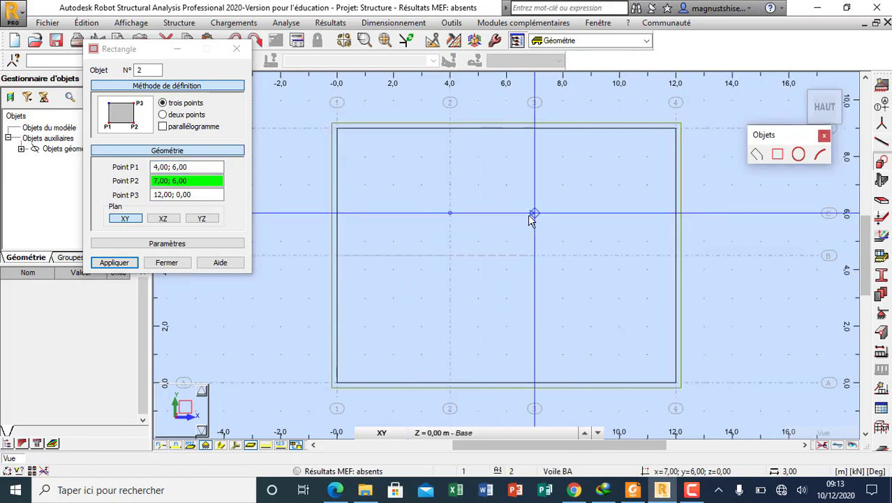
click(535, 214)
click(534, 254)
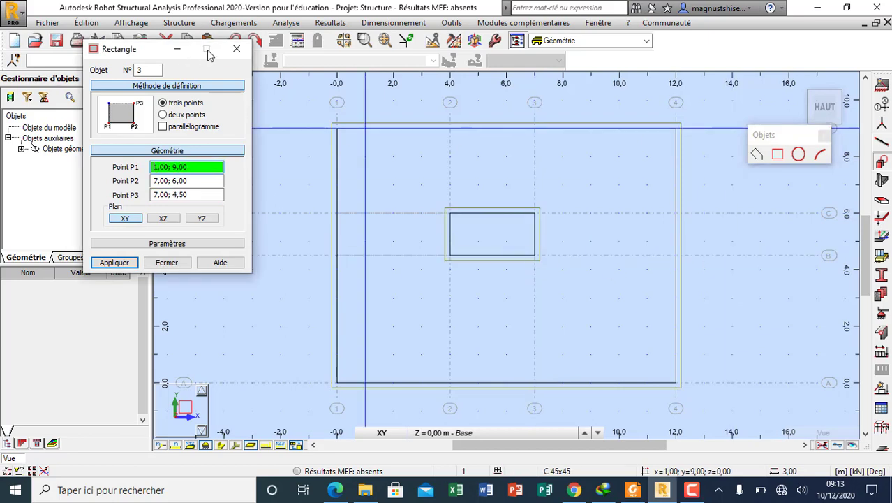
click(237, 49)
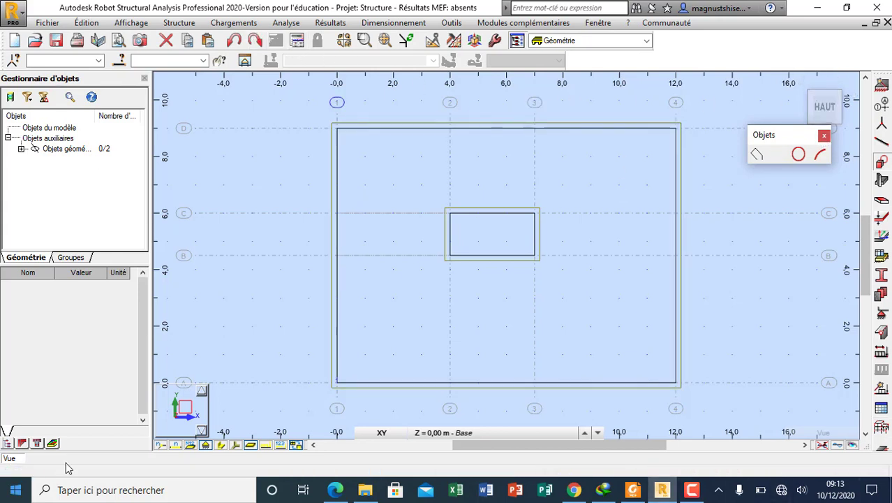
key(Escape)
Start defining a panel and open the parameters of its Voile BA reinforcement type
click(180, 24)
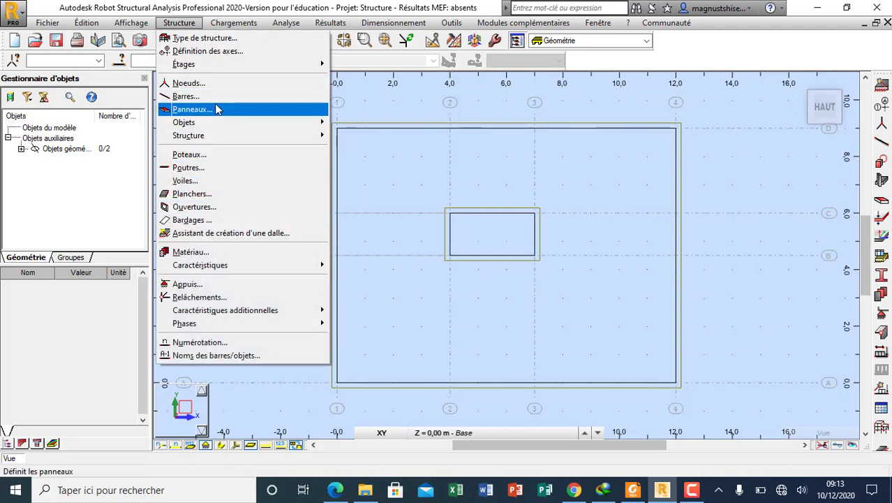
click(192, 109)
drag(528, 79, 172, 86)
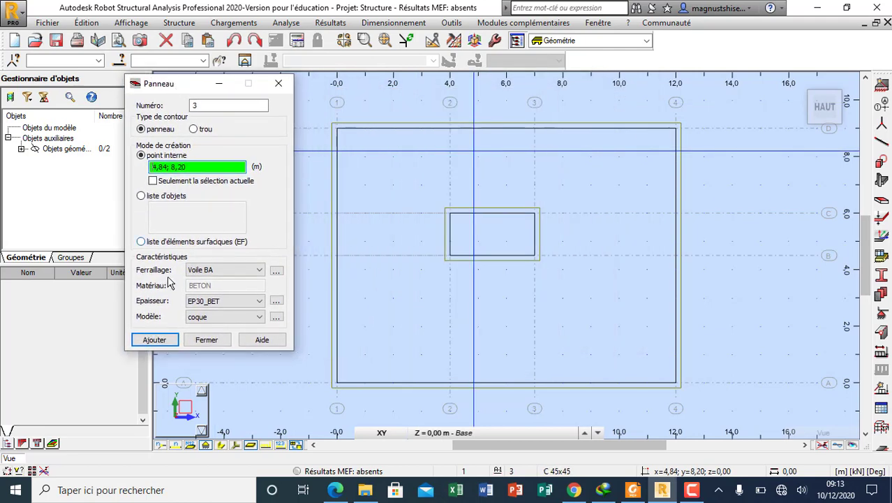
click(259, 270)
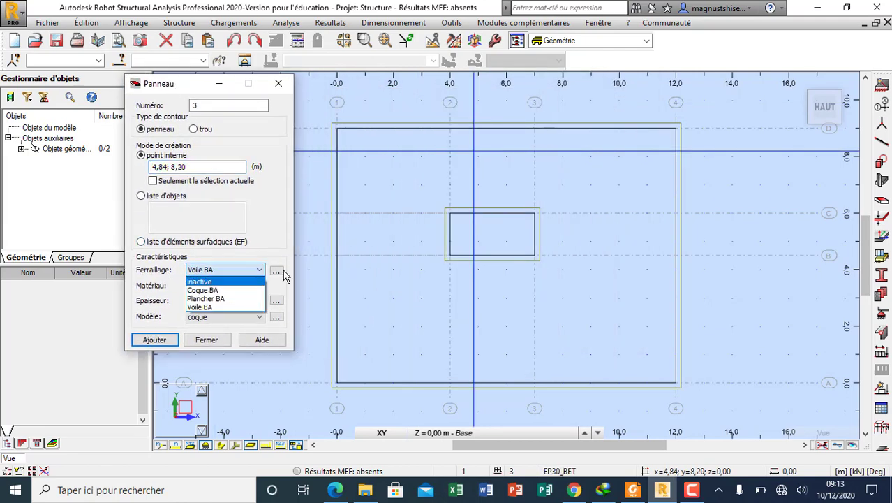
click(277, 273)
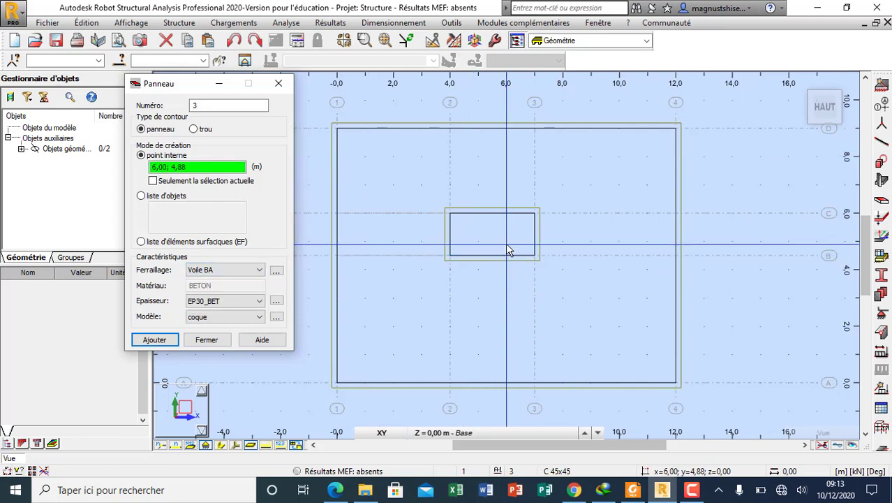
click(276, 272)
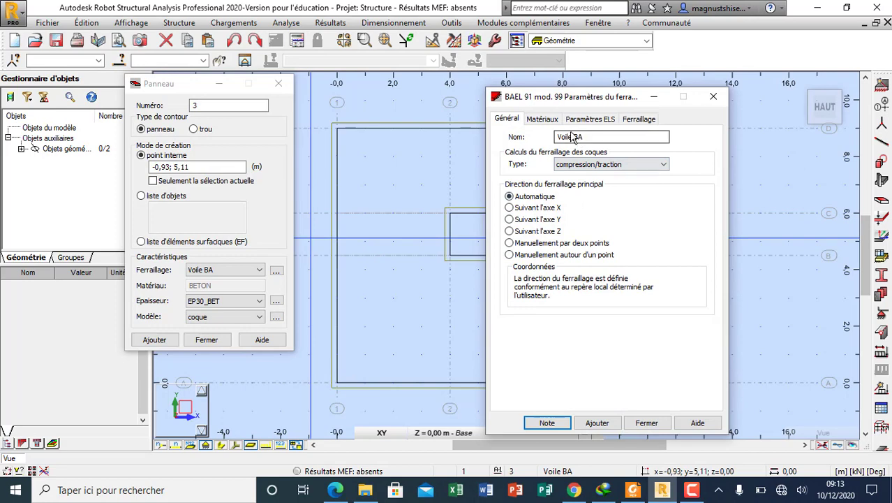
Set the shell reinforcement calculation to flexion simple, name the reinforcement type Direction x and align its main direction with the X axis
click(627, 166)
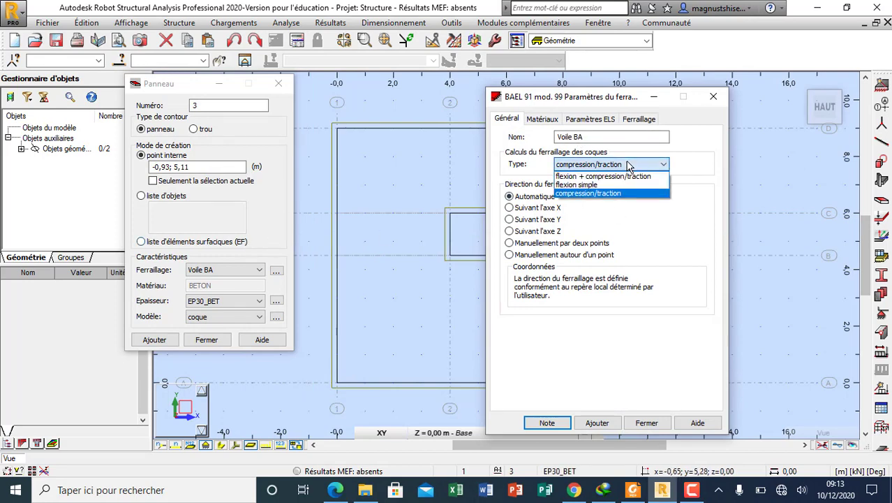
click(625, 185)
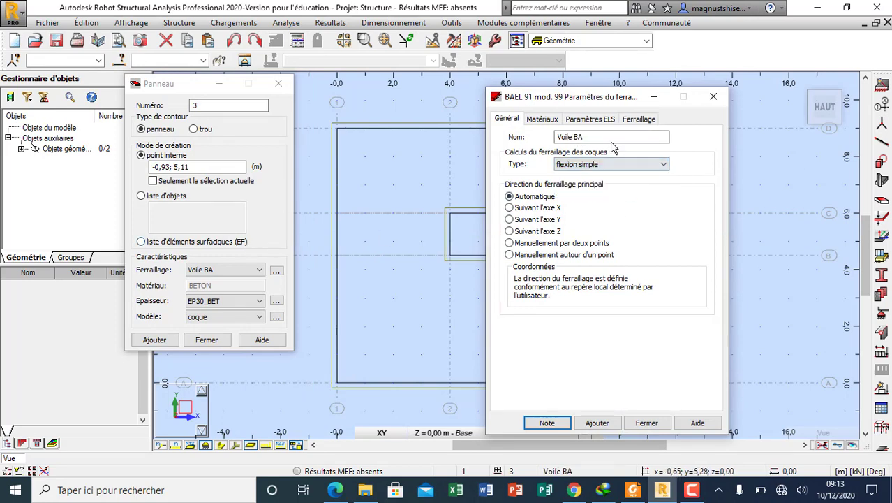
key(shift+Tab)
text(Pl)
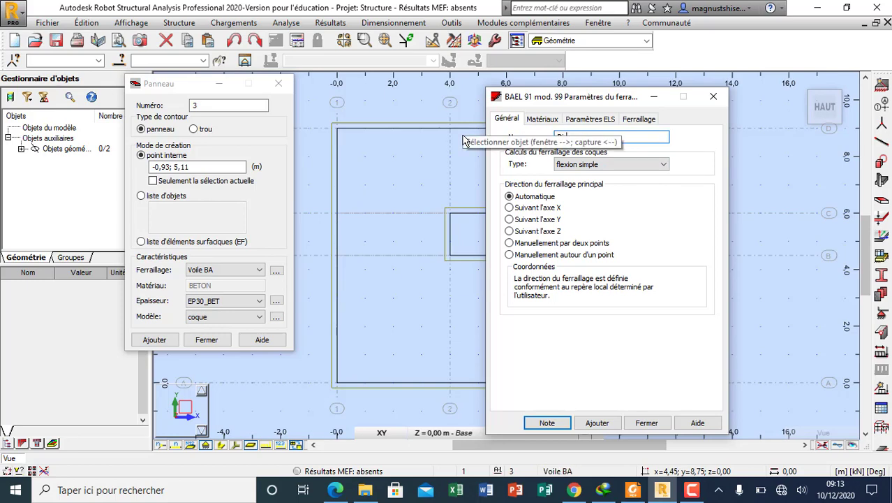
text(rec)
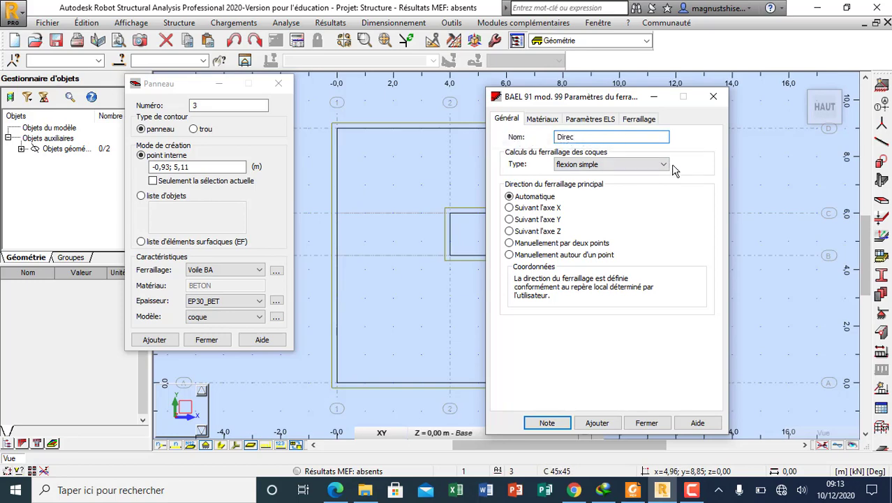
text(tion x)
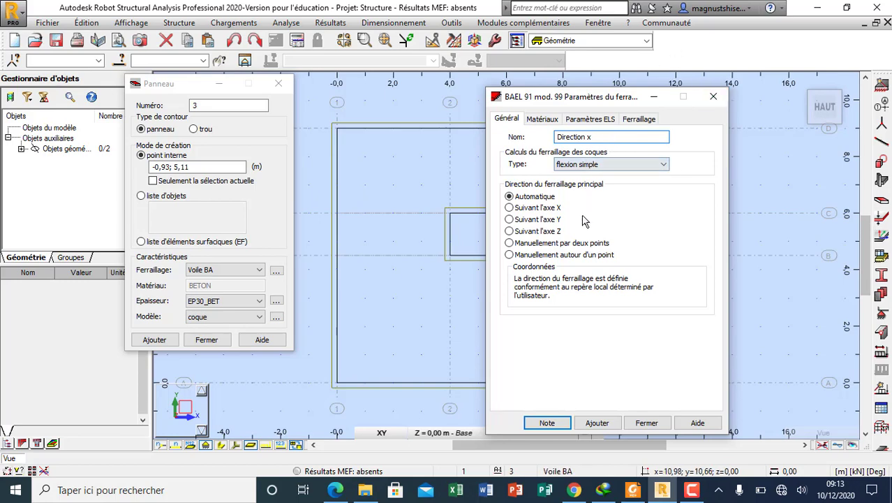
click(510, 208)
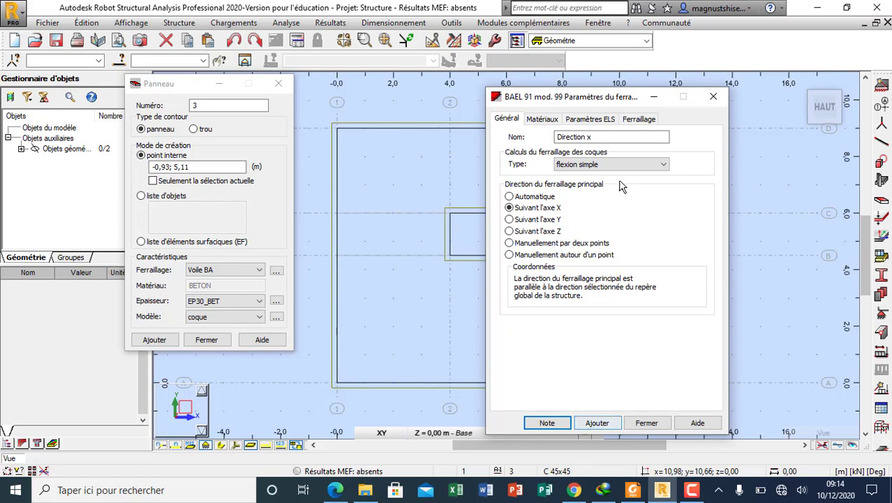
Detach the reinforcement's concrete from the structure model and choose BETON25 as its material
click(541, 120)
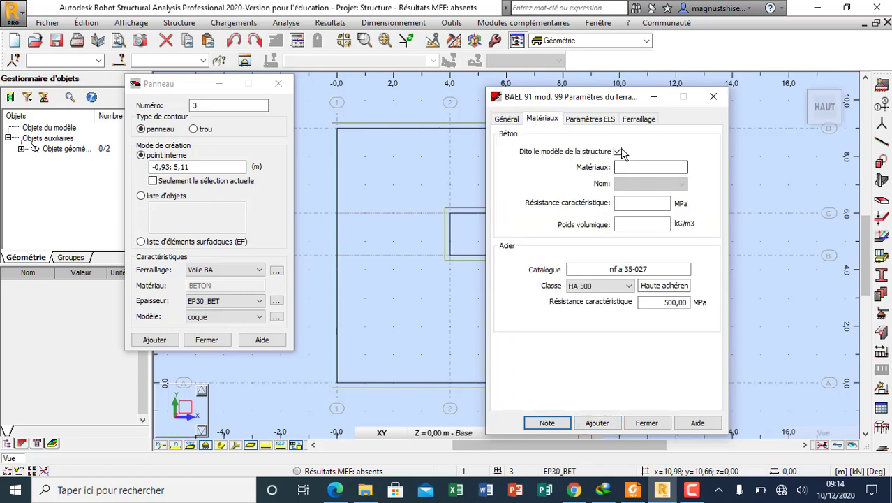
click(619, 152)
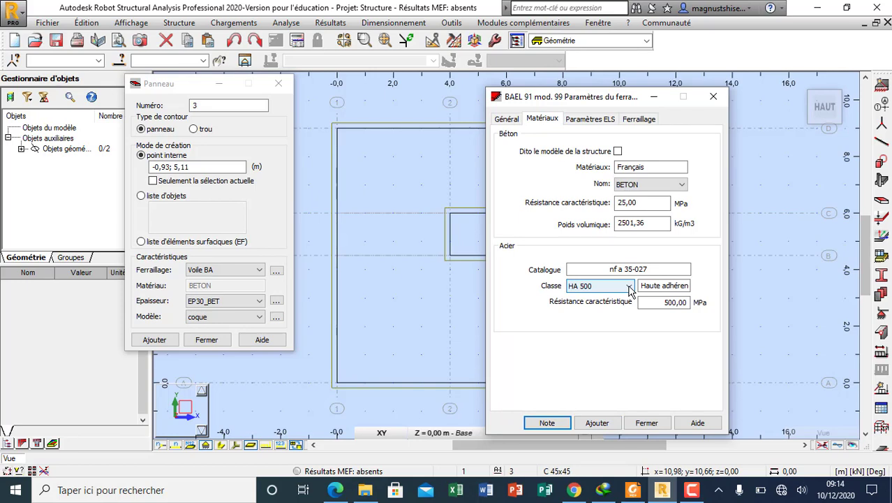
click(653, 184)
click(653, 214)
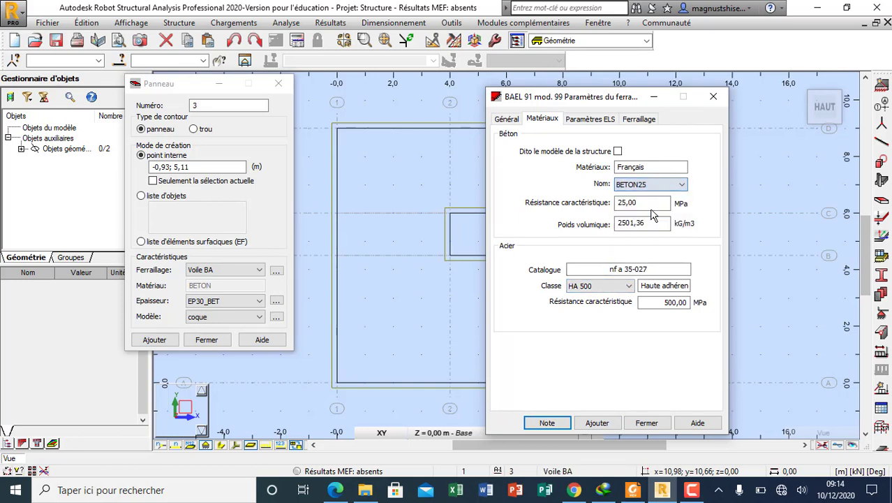
Set the reinforcement cover c1 to 2 cm, revise cover c2, and add the Direction x reinforcement type
click(588, 120)
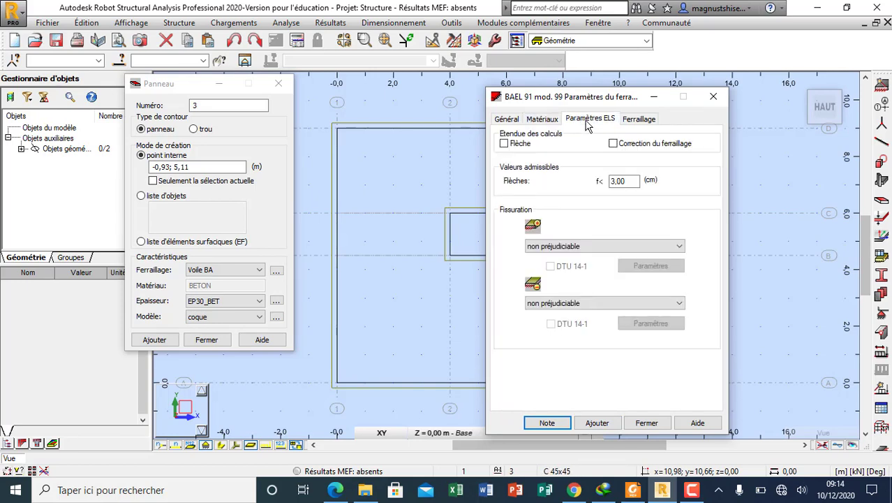
click(641, 119)
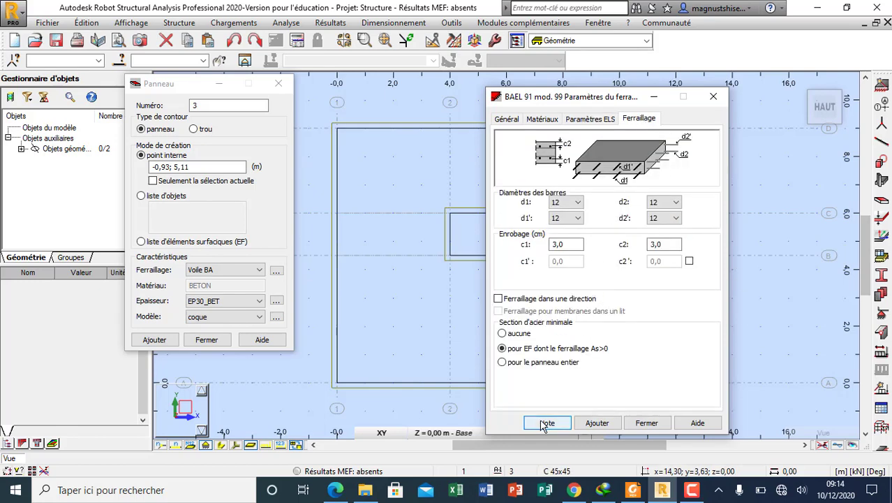
click(556, 246)
double_click(556, 246)
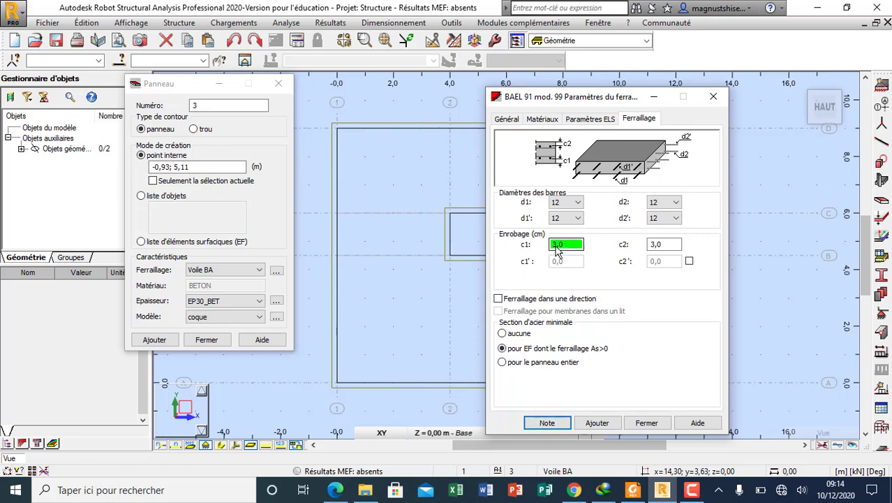
double_click(652, 247)
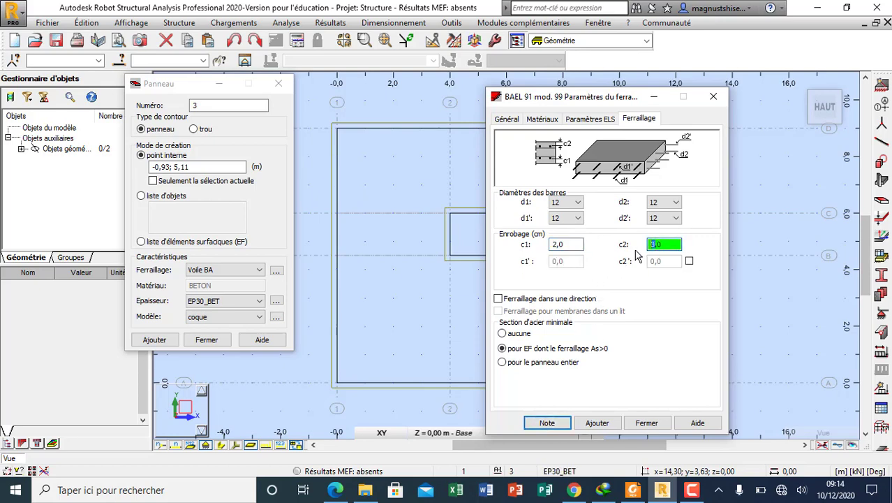
click(595, 423)
click(647, 423)
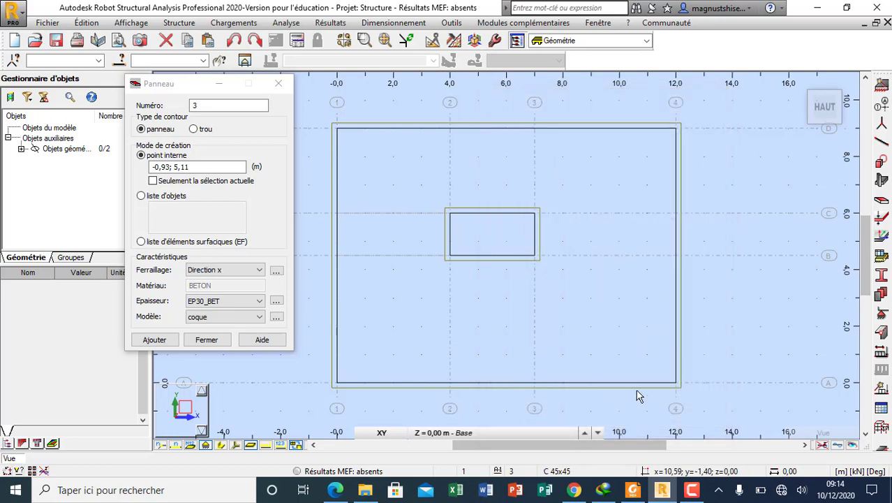
Open a thickness definition for the panel, keep the uniform 30 cm thickness EP30_BET and choose BETON25 as its material
click(276, 303)
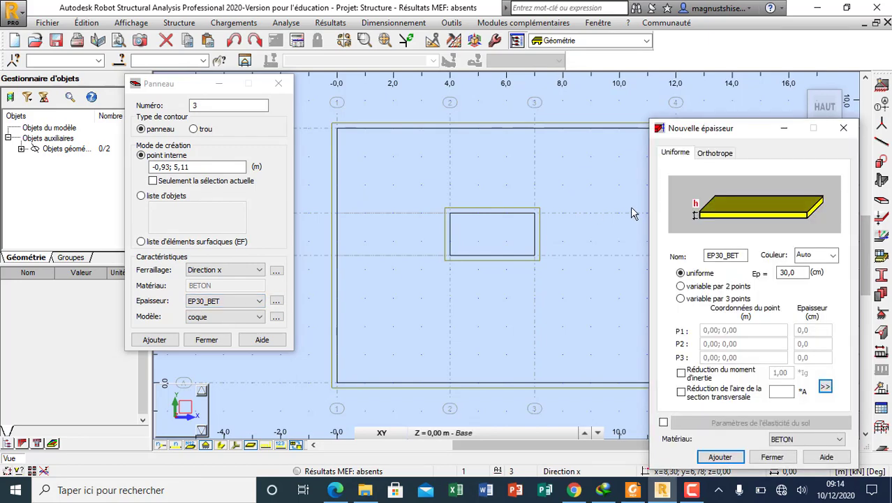
drag(704, 130, 618, 54)
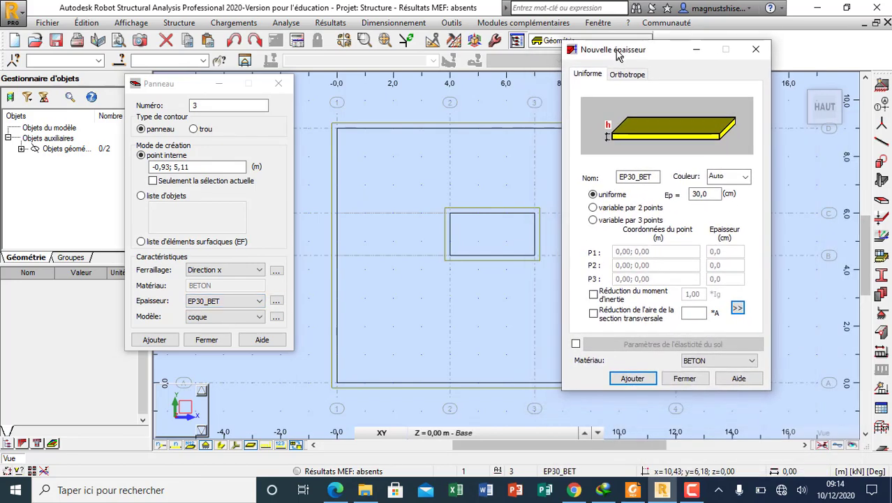
click(699, 199)
drag(699, 198, 674, 201)
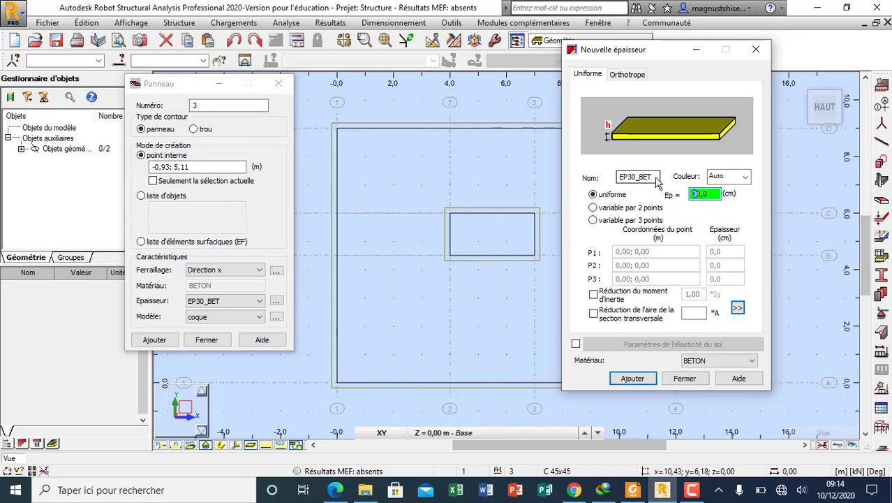
click(647, 180)
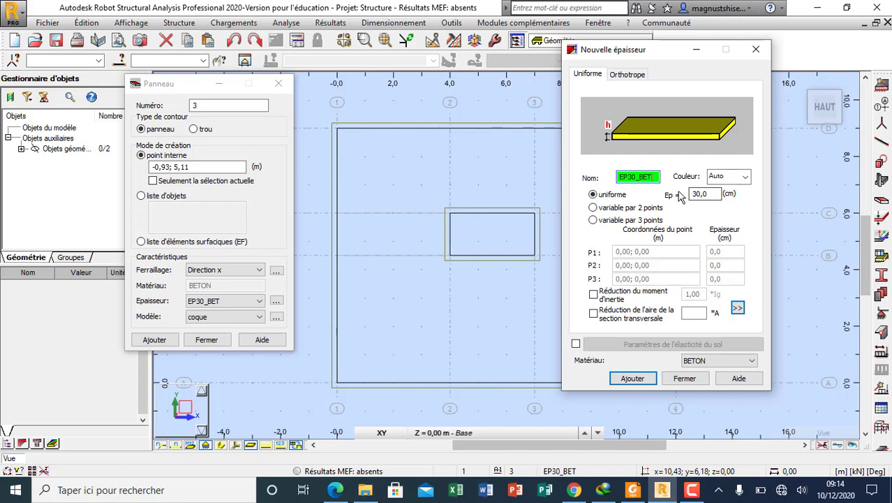
click(712, 359)
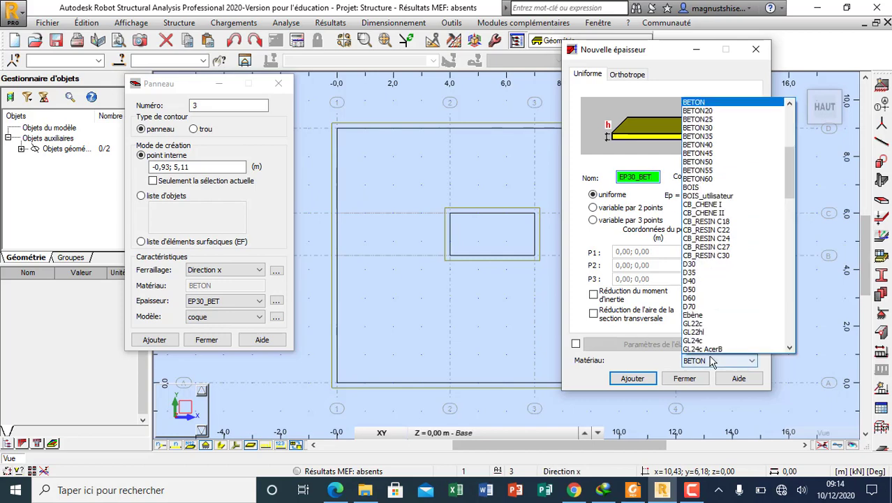
click(723, 119)
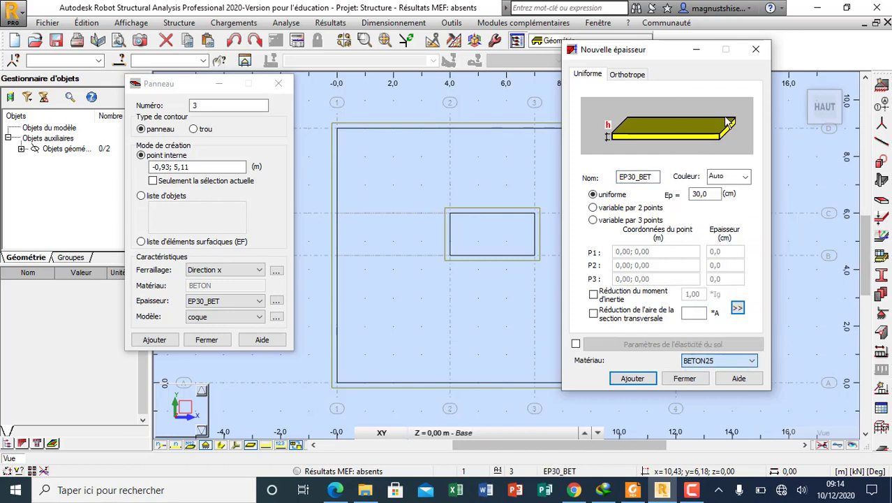
Overwrite the existing EP30_BET thickness definition, and create the panel from an internal point between the outer contour and the opening
click(632, 379)
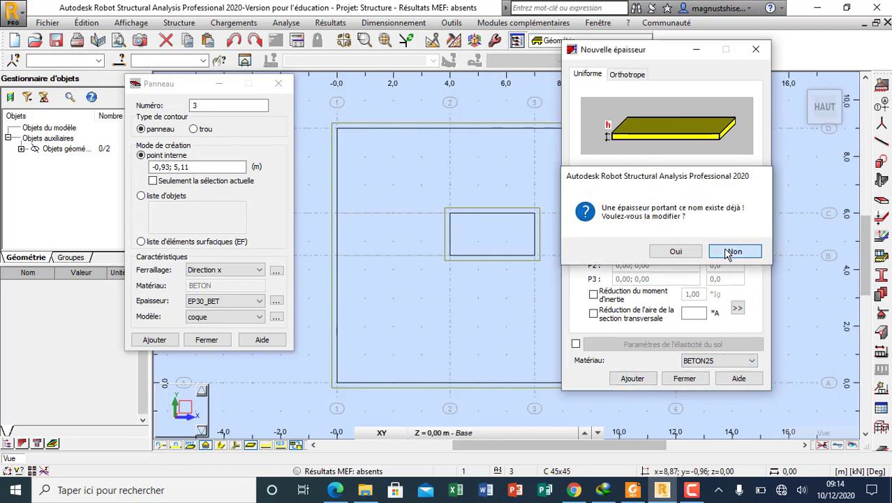
click(731, 251)
click(632, 378)
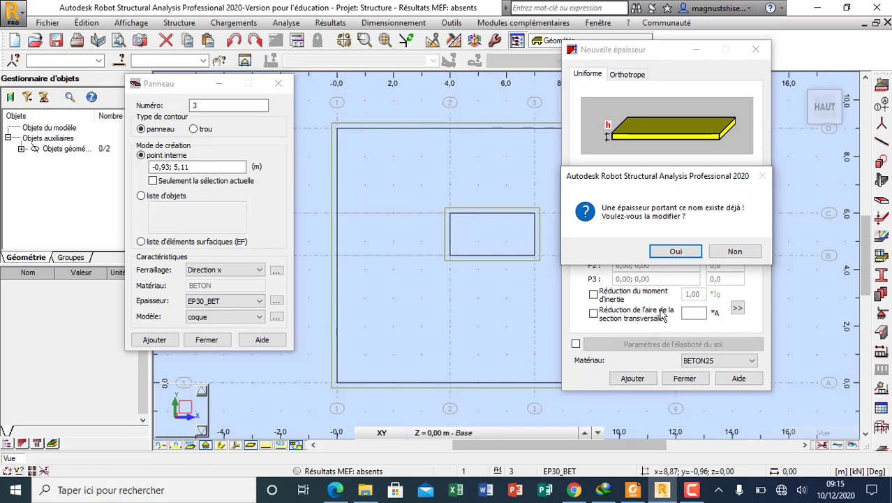
click(674, 251)
click(684, 377)
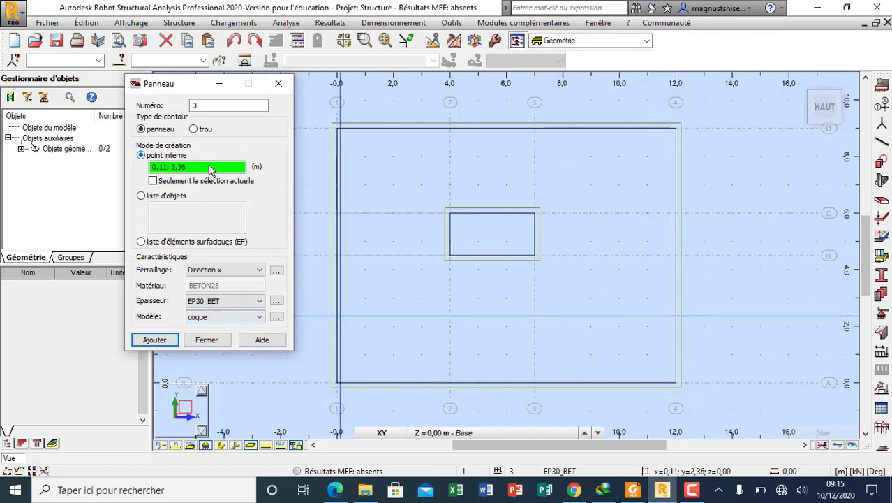
click(602, 319)
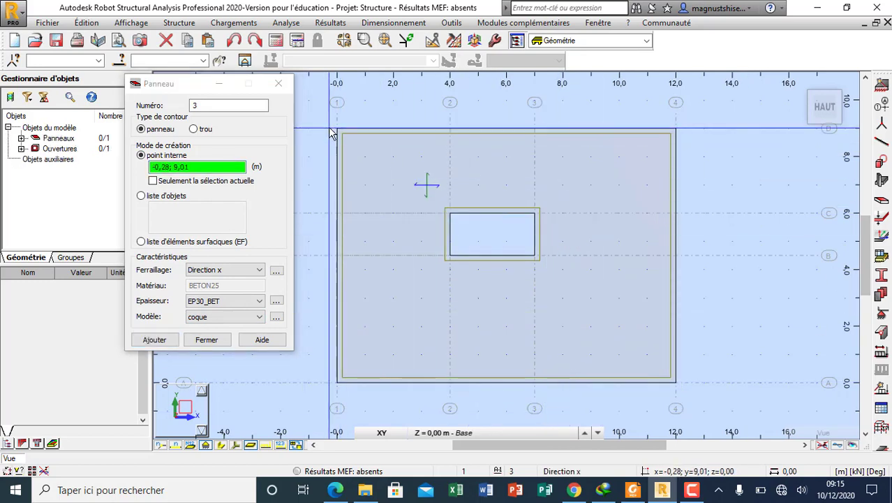
click(278, 83)
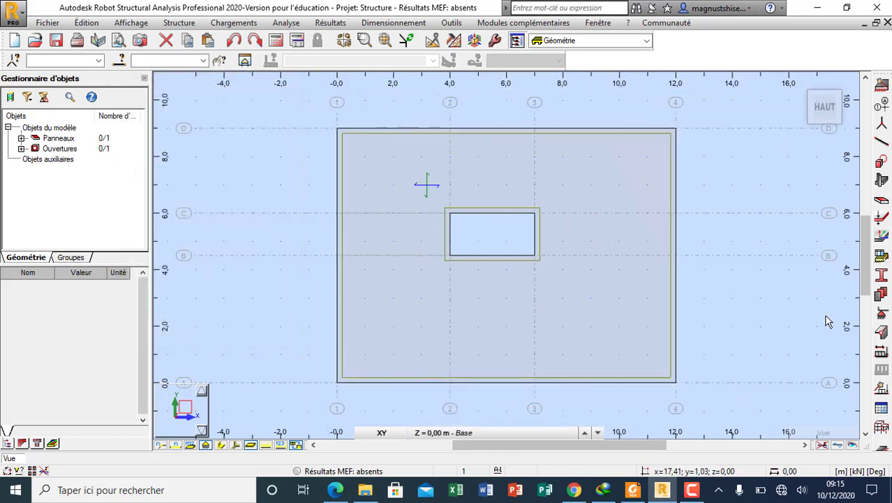
Check the linear Rotule support definition and assign this support to the plate edges along axes 1 and 4
click(881, 315)
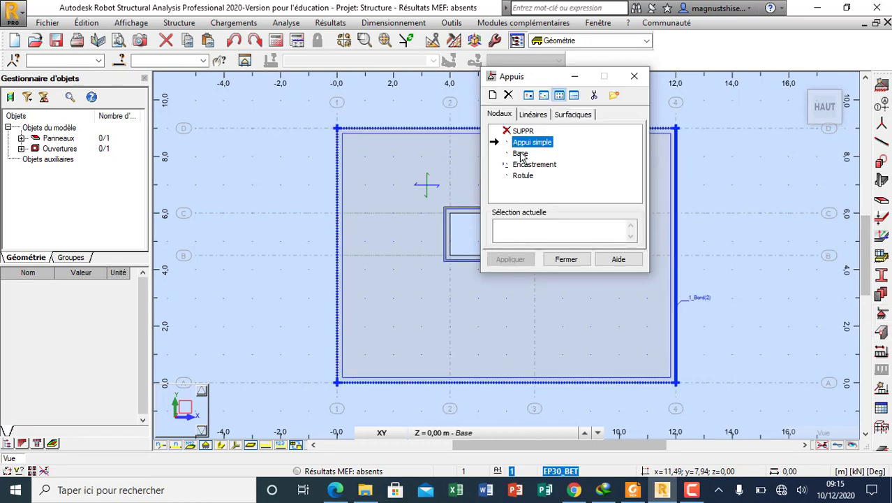
click(532, 117)
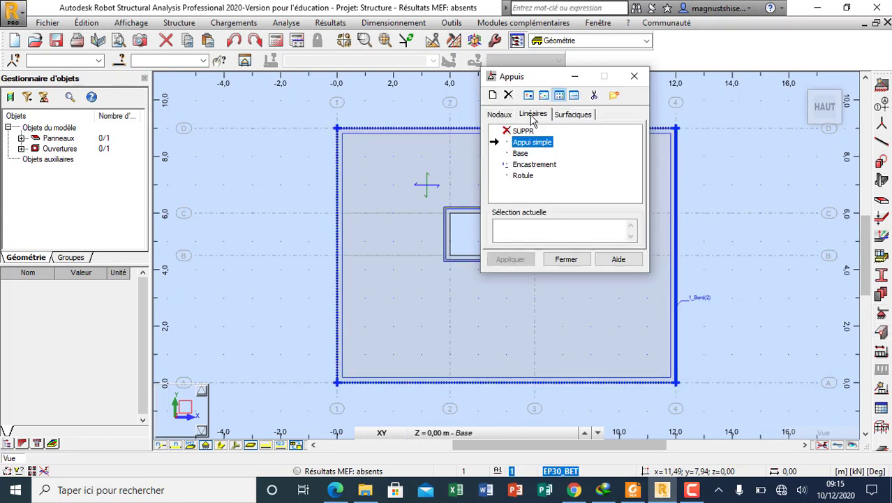
click(525, 177)
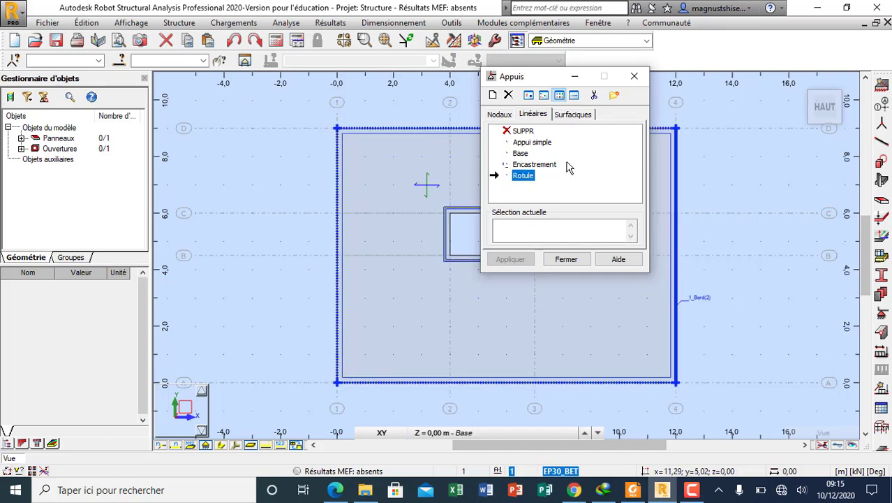
double_click(523, 176)
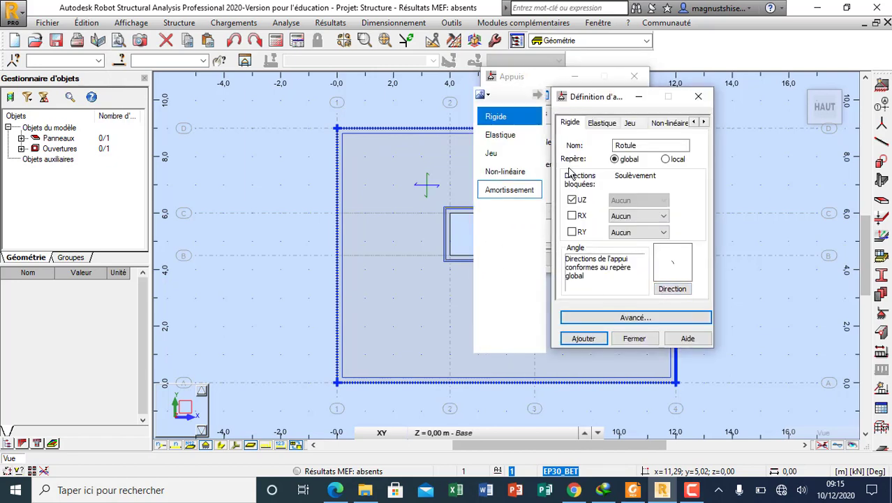
click(699, 96)
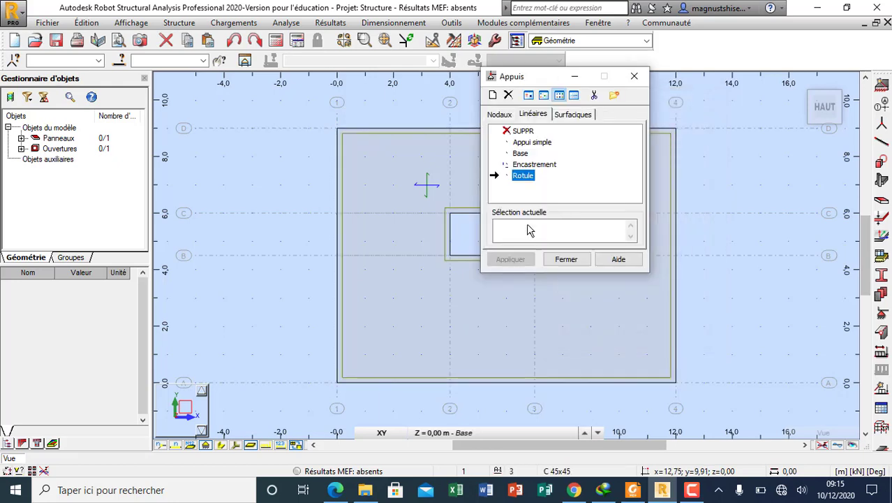
click(339, 244)
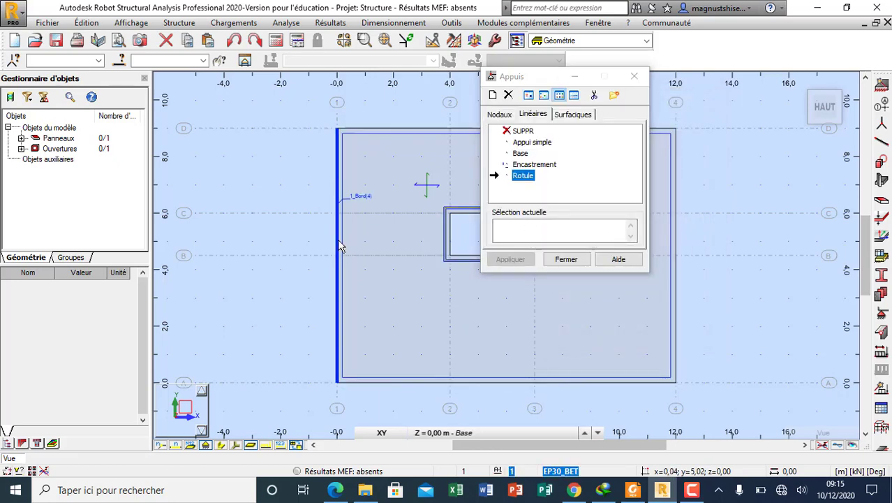
click(678, 290)
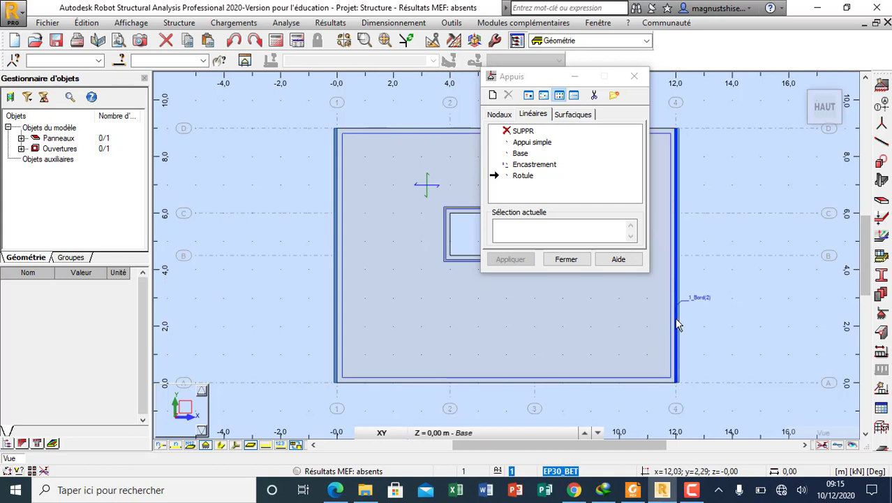
click(567, 259)
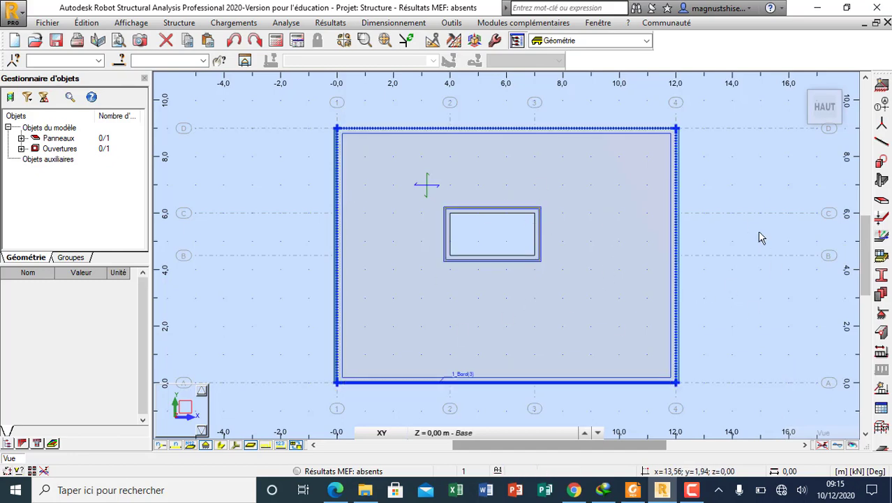
Define a permanent self-weight load case named G
click(881, 352)
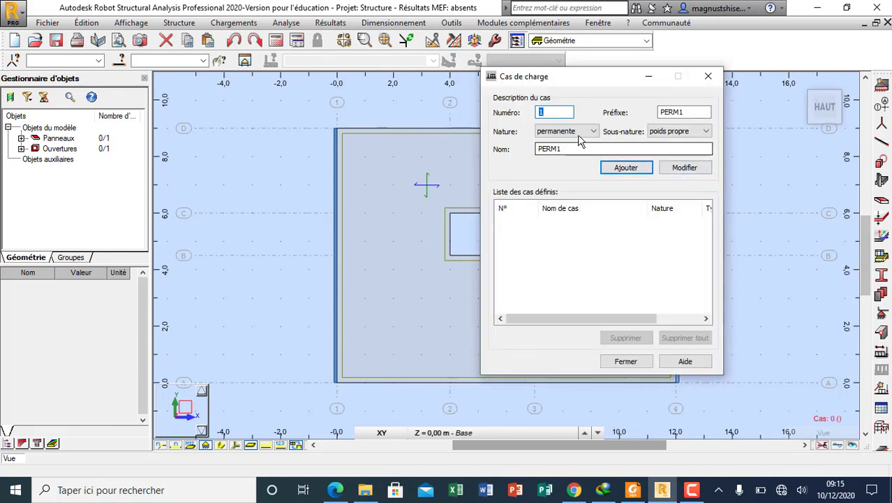
drag(576, 151, 453, 153)
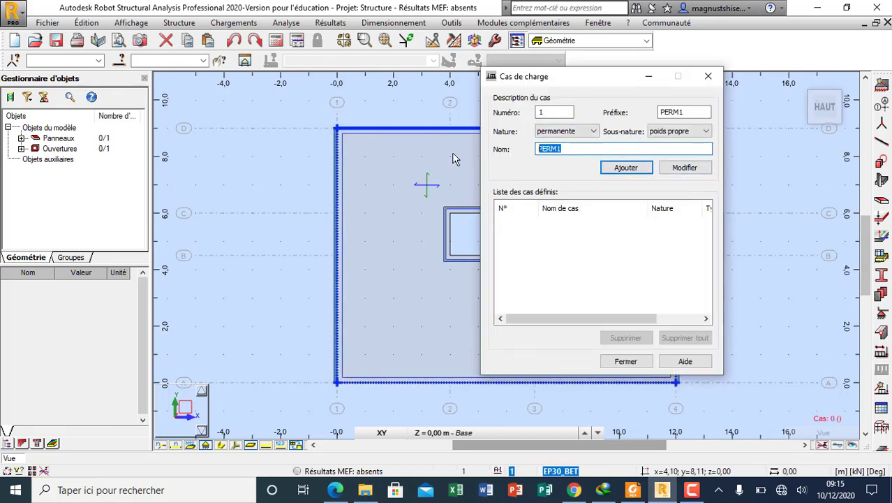
text(G)
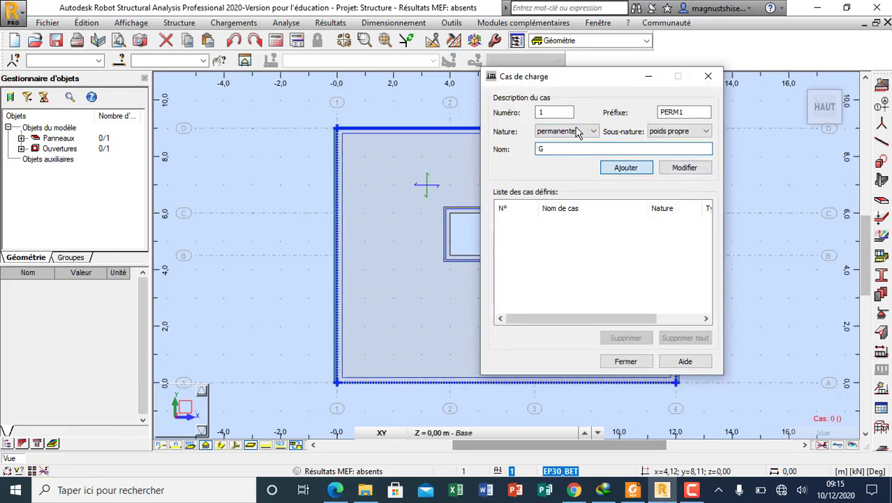
key(Return)
Add three load cases of nature d'exploitation named Q1, Q2 and Q3
click(577, 132)
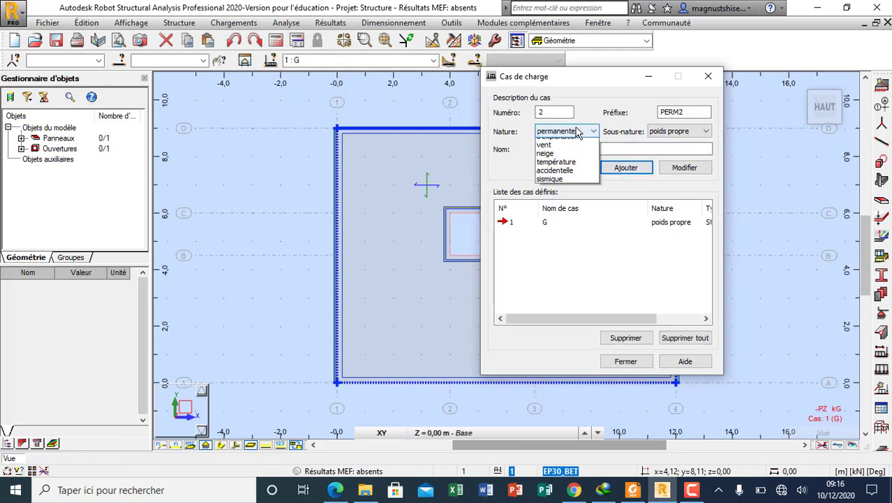
click(573, 152)
drag(573, 152, 507, 152)
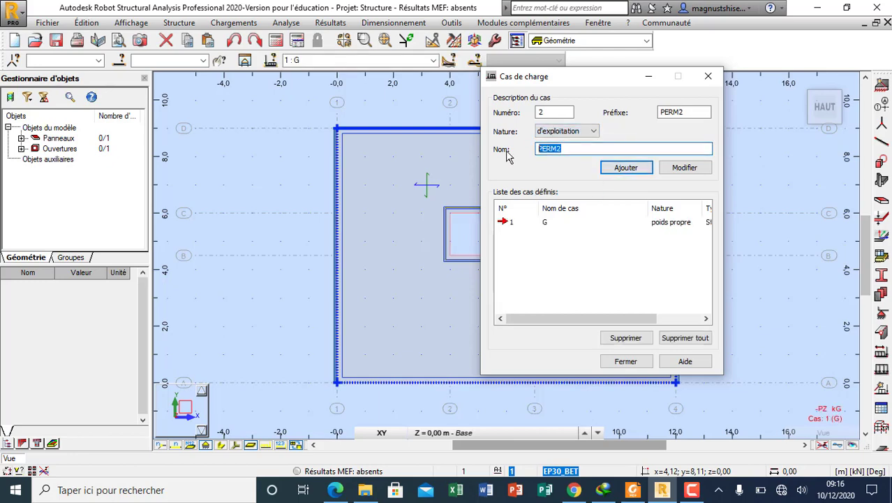
text(Q1)
click(625, 169)
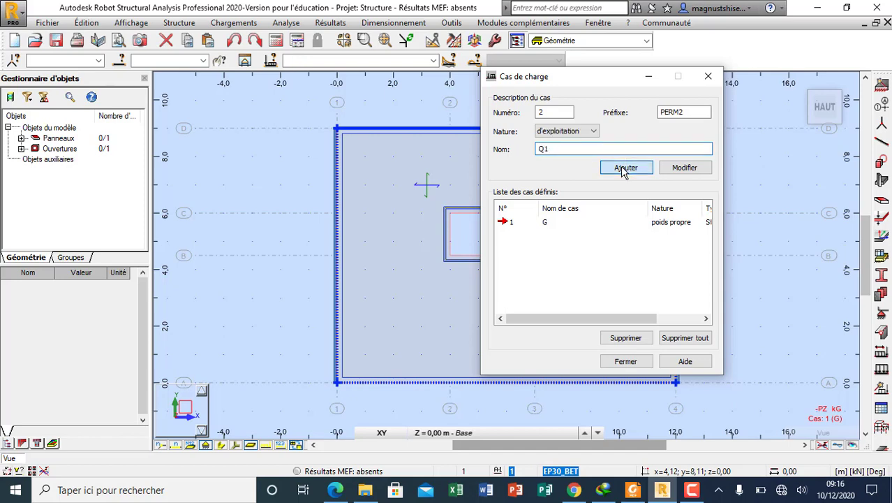
click(575, 152)
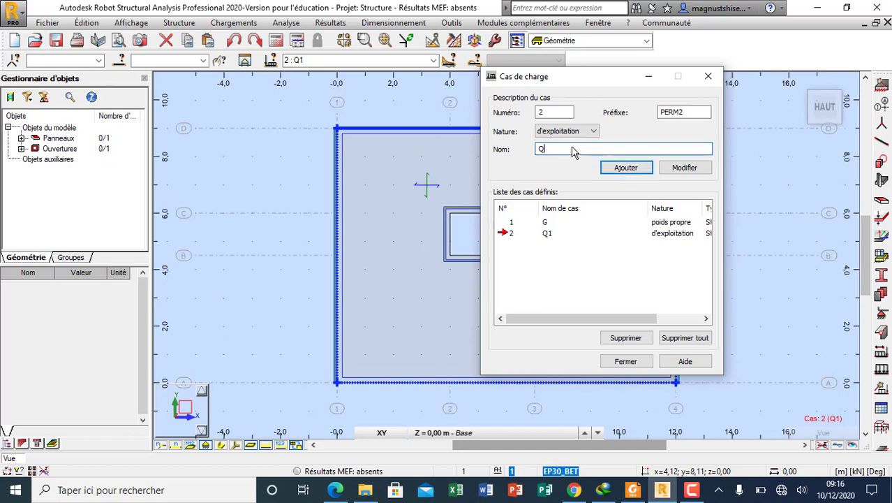
click(623, 170)
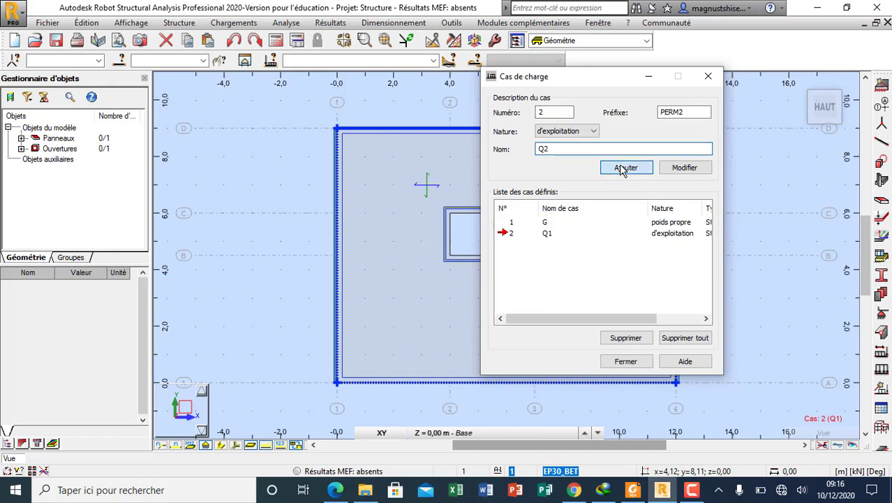
click(561, 146)
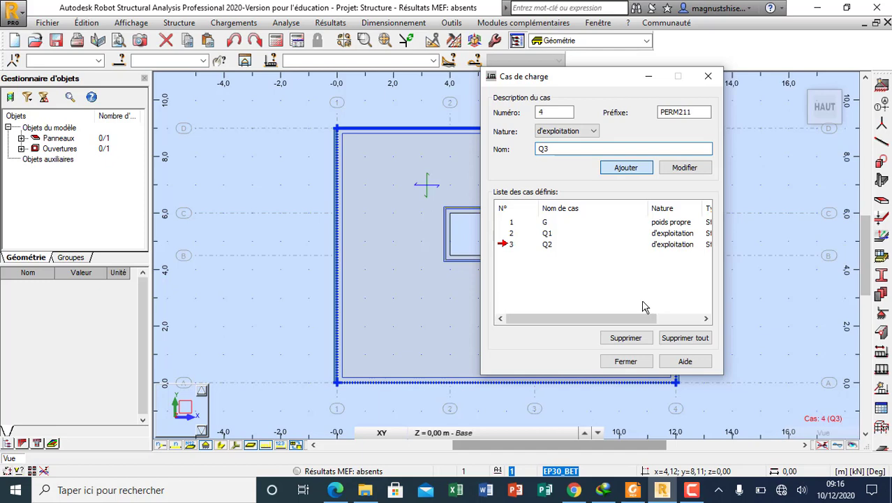
click(708, 76)
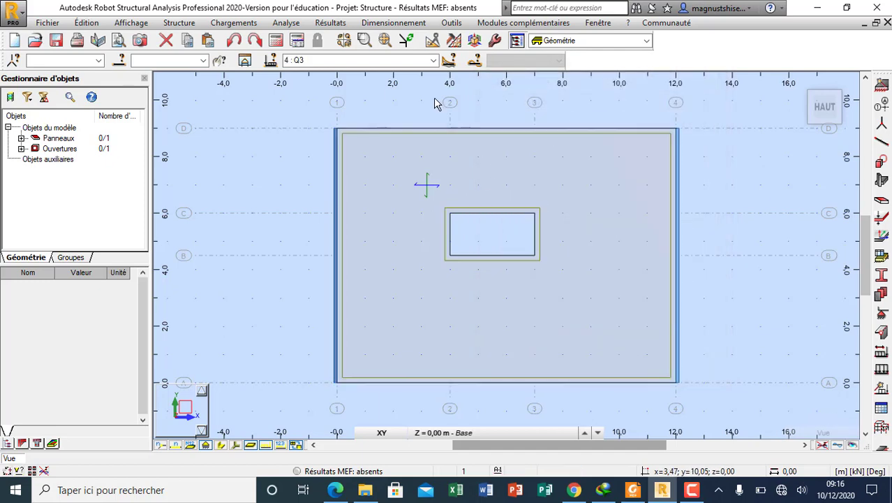
Make G the current load case and examine its self-weight and mass load options
click(433, 60)
click(396, 68)
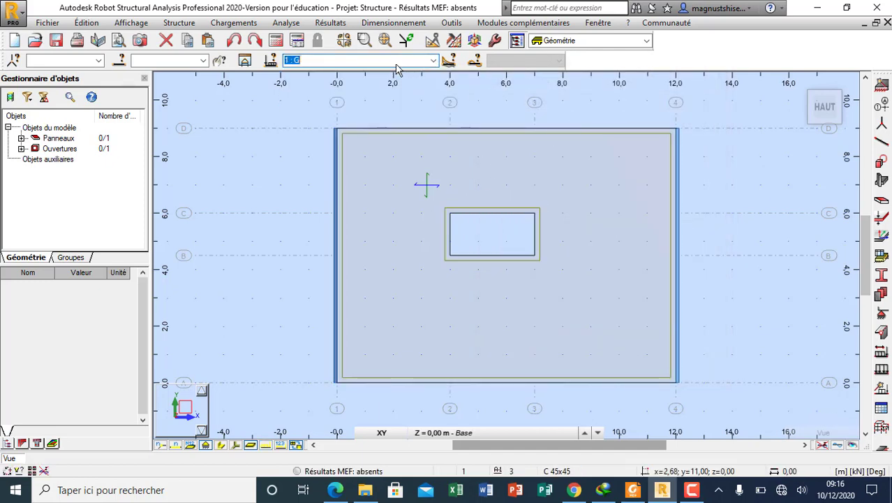
click(881, 369)
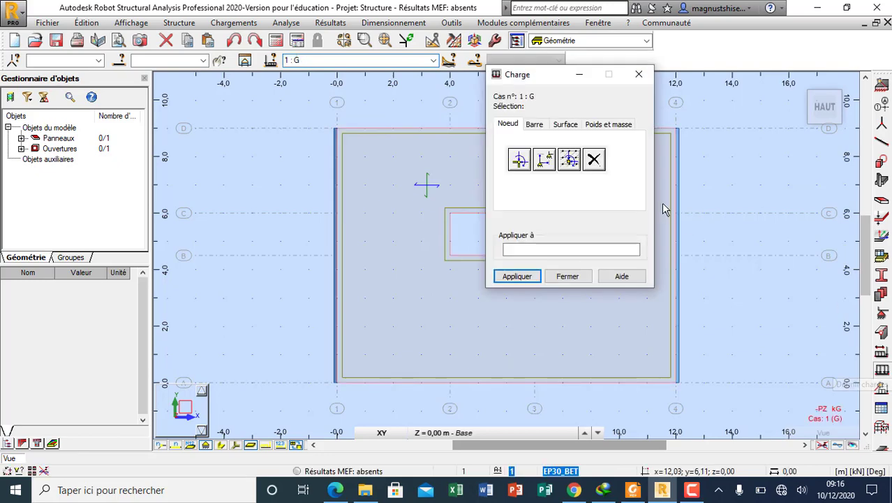
click(606, 125)
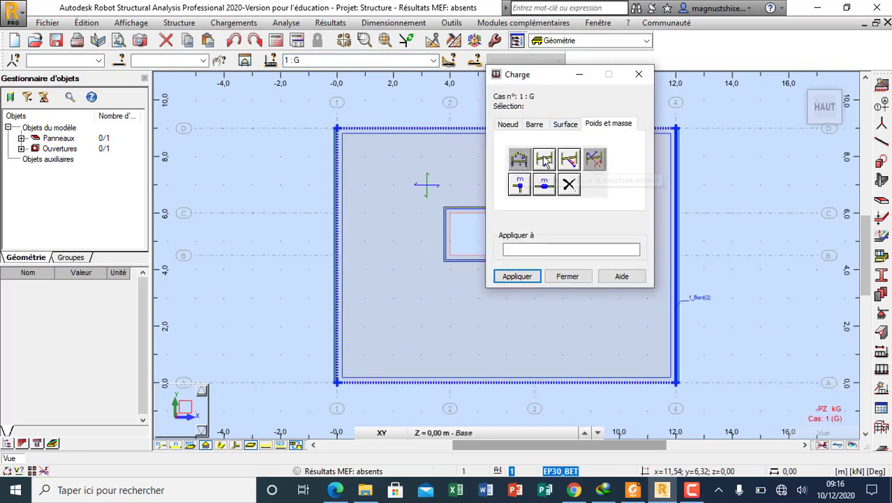
click(639, 75)
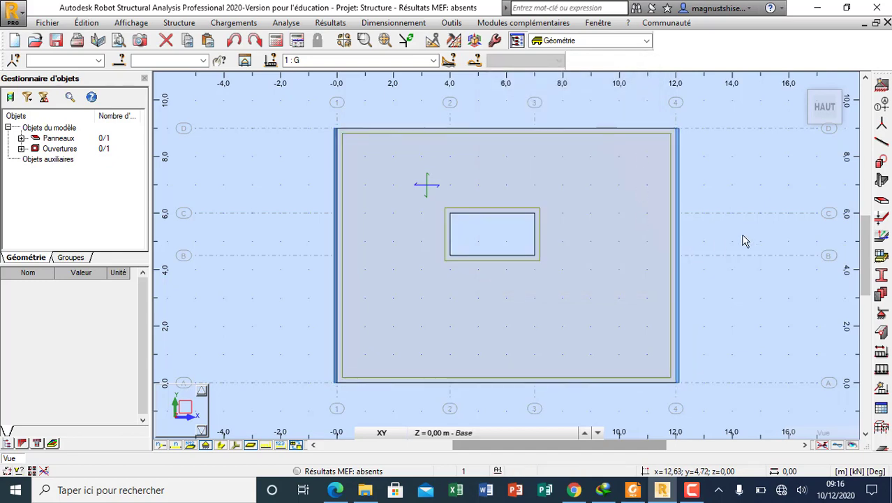
Make Q1 the current load case and apply a uniform surface load of -1.5 kPa in Z to the whole plate
click(434, 61)
click(417, 87)
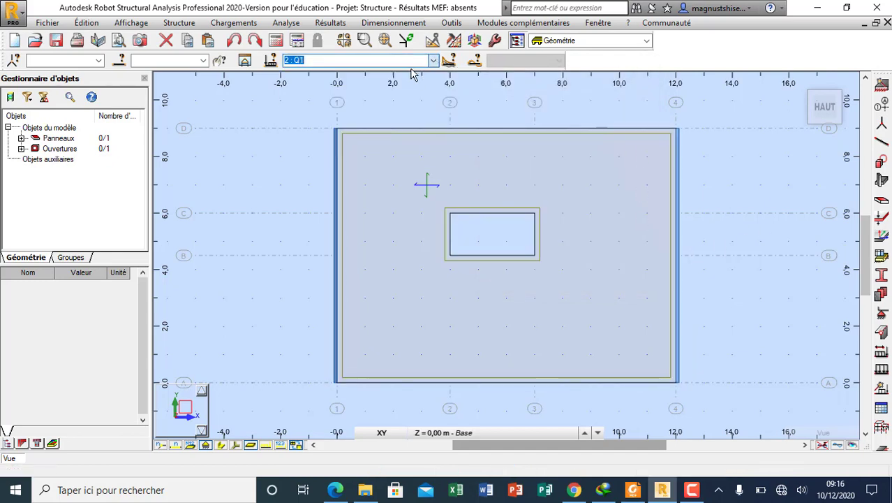
click(881, 369)
click(567, 124)
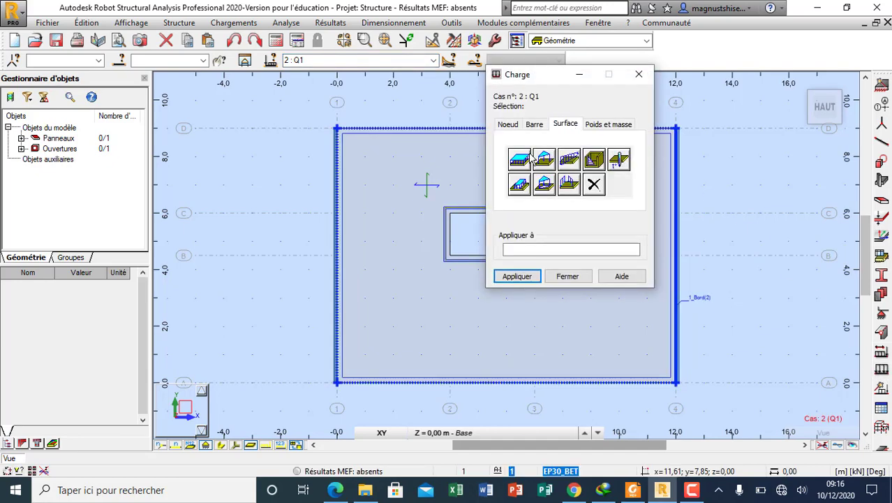
click(521, 160)
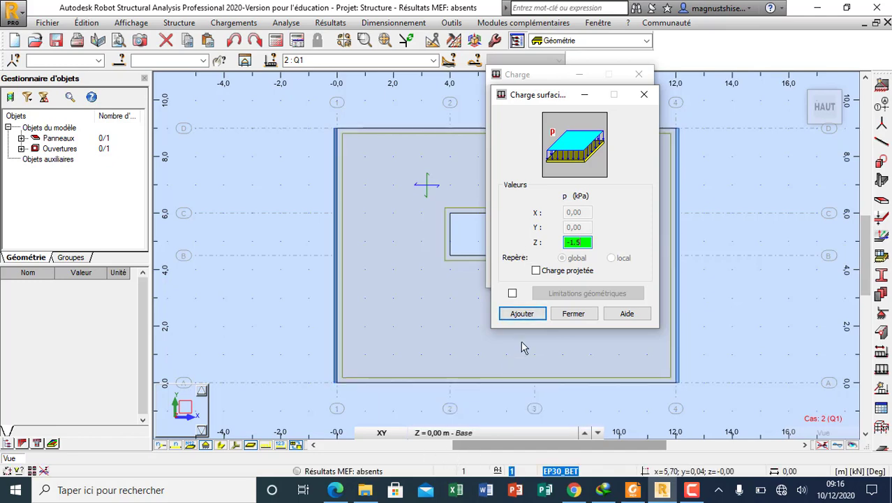
click(521, 314)
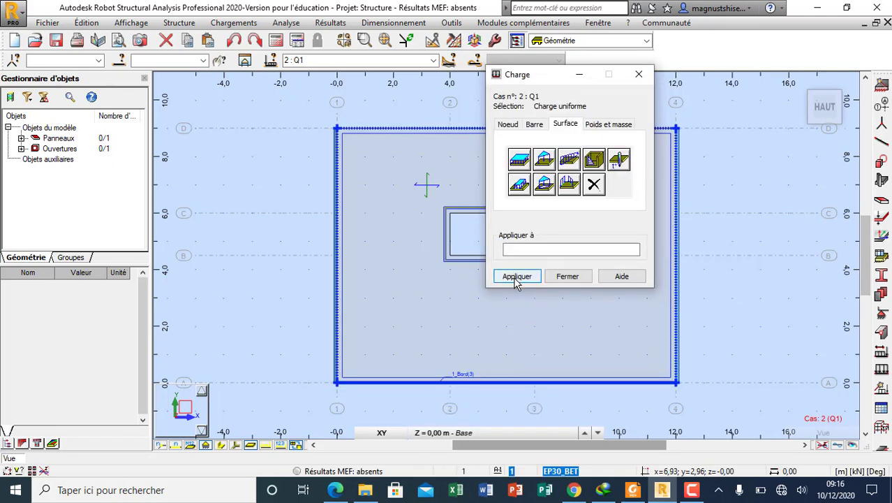
click(524, 249)
click(455, 141)
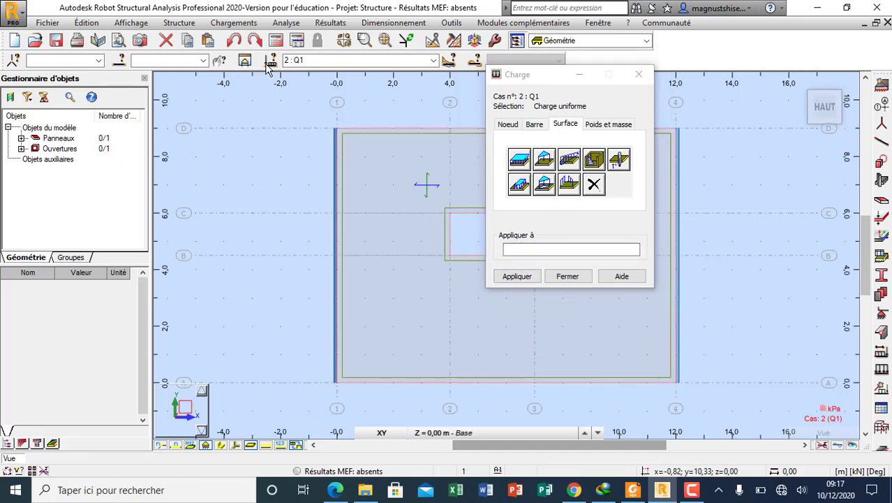
Make Q2 the current load case and set up a uniform contour surface load of -0,5 kPa in Z
click(434, 61)
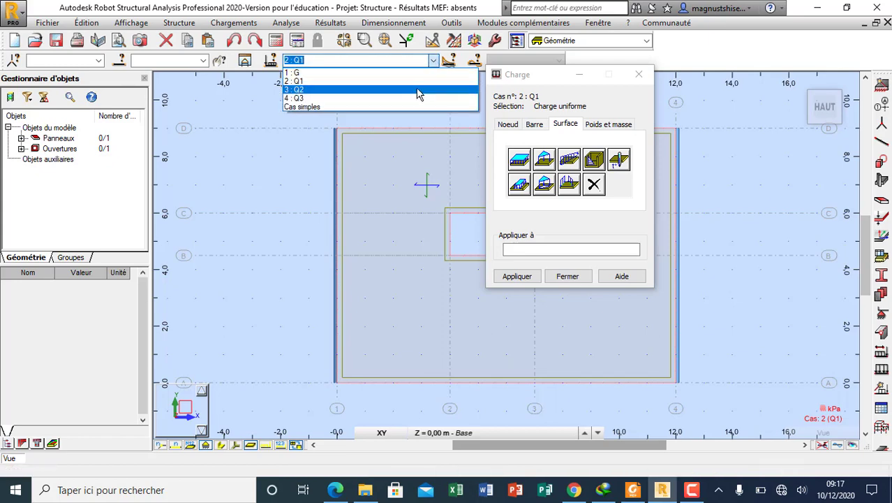
click(412, 87)
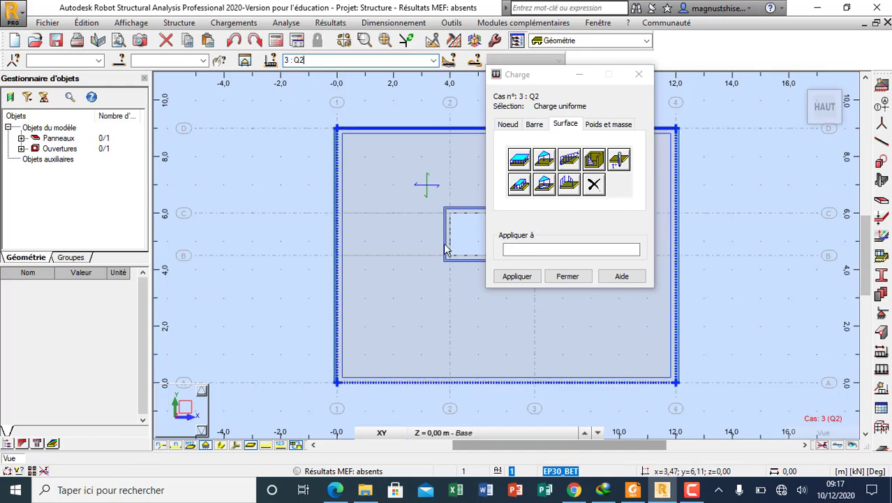
click(519, 186)
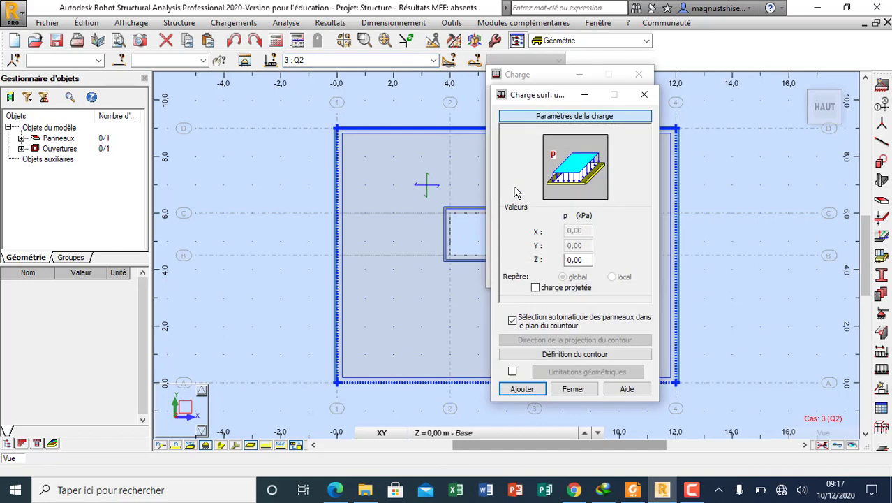
double_click(585, 261)
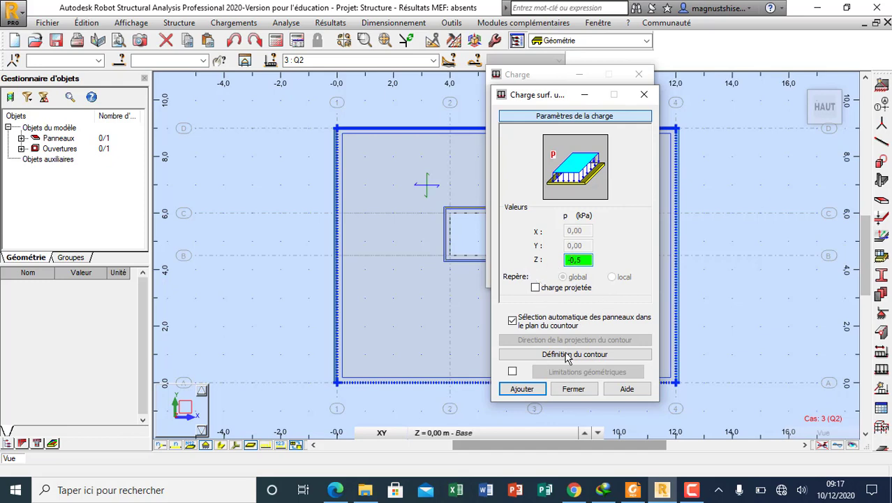
Define the load contour through (0,00; 6,00), (4,00; 6,00), (4,00; 4,50) and (0,00; 4,50), closing the strip beside the opening, and apply the load
click(588, 356)
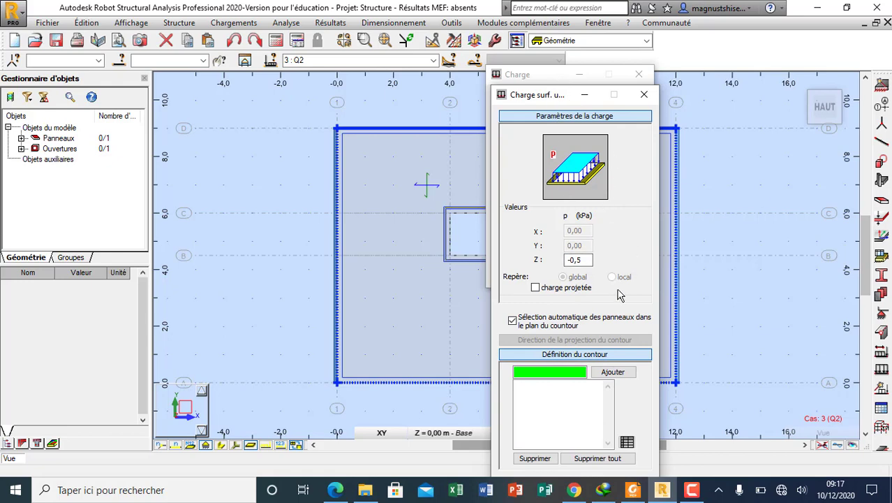
drag(563, 94, 678, 17)
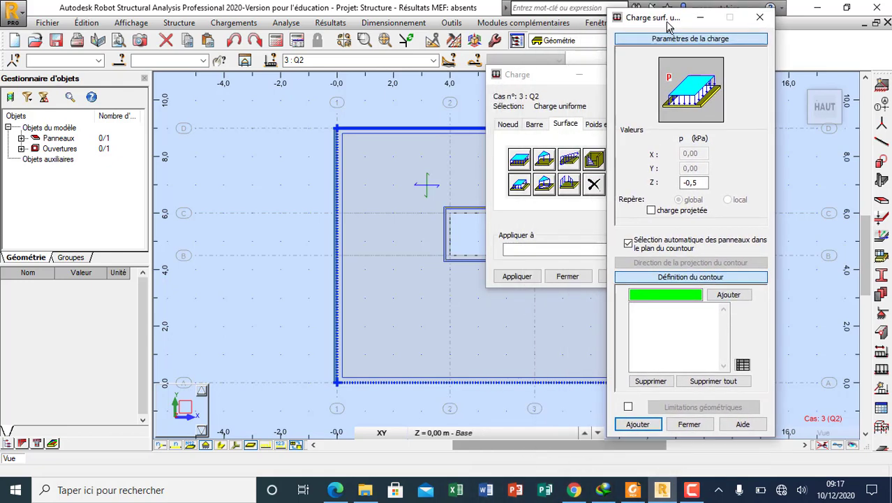
click(668, 306)
text(4;5,25)
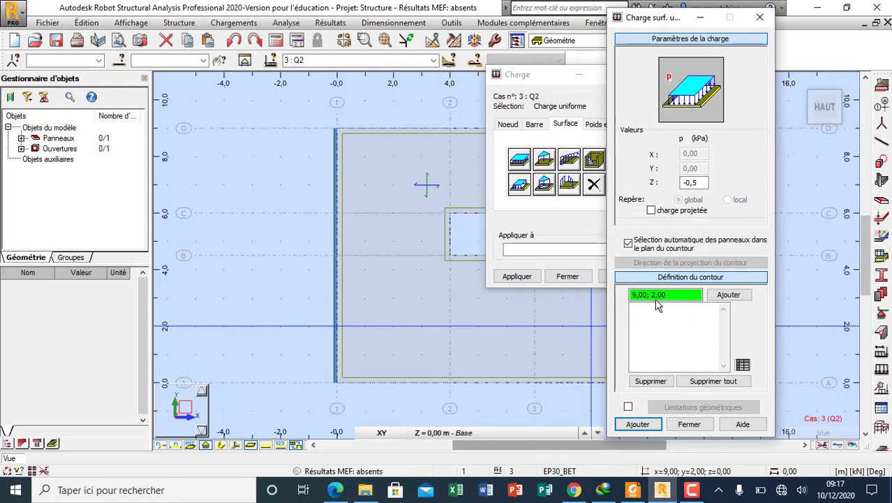
click(338, 215)
click(448, 214)
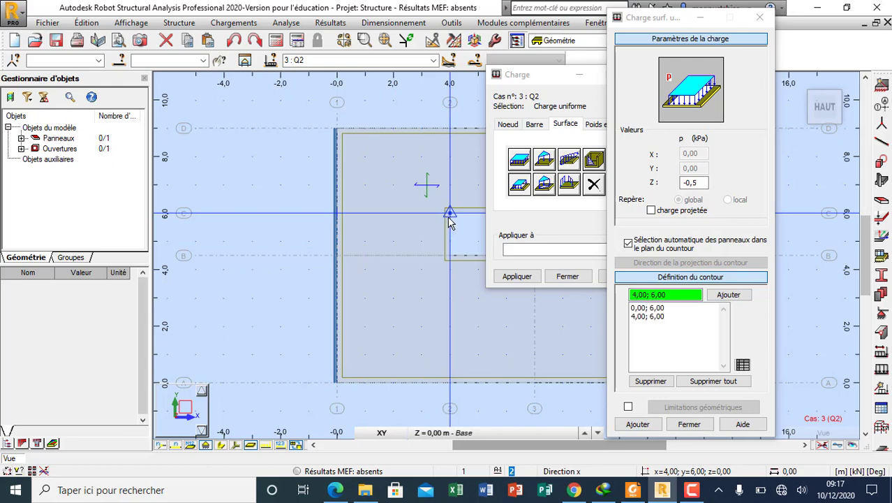
click(450, 255)
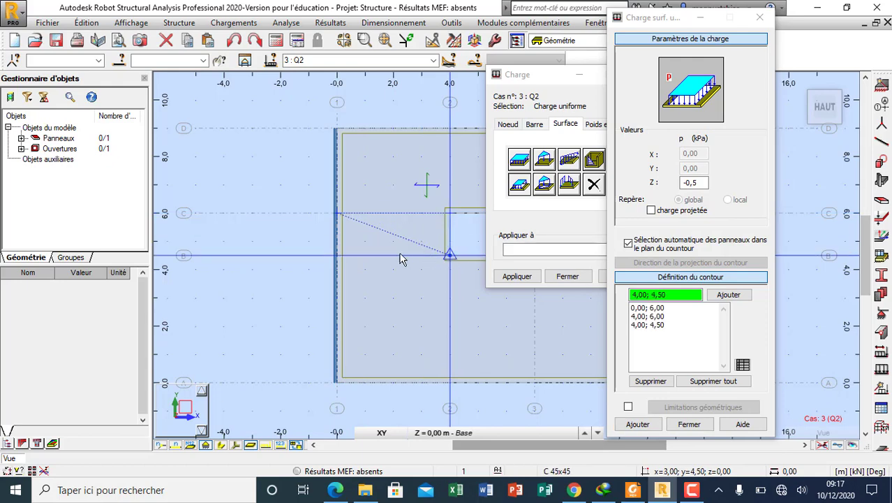
click(342, 256)
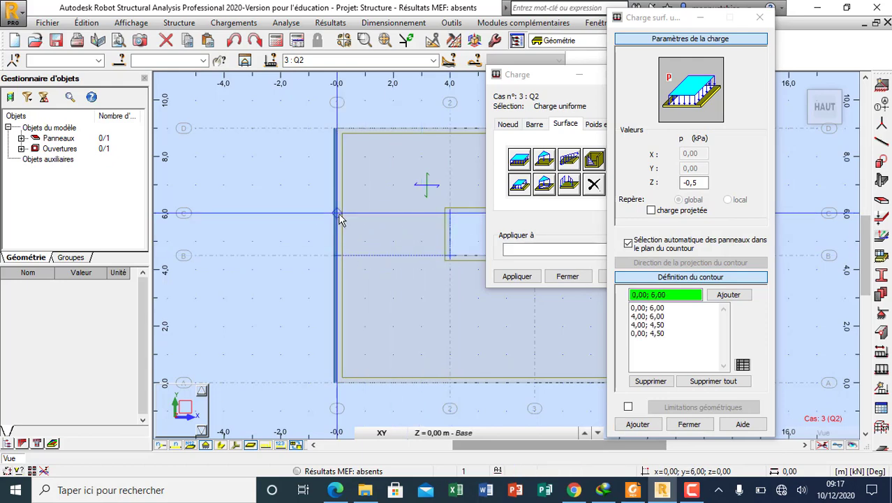
click(338, 214)
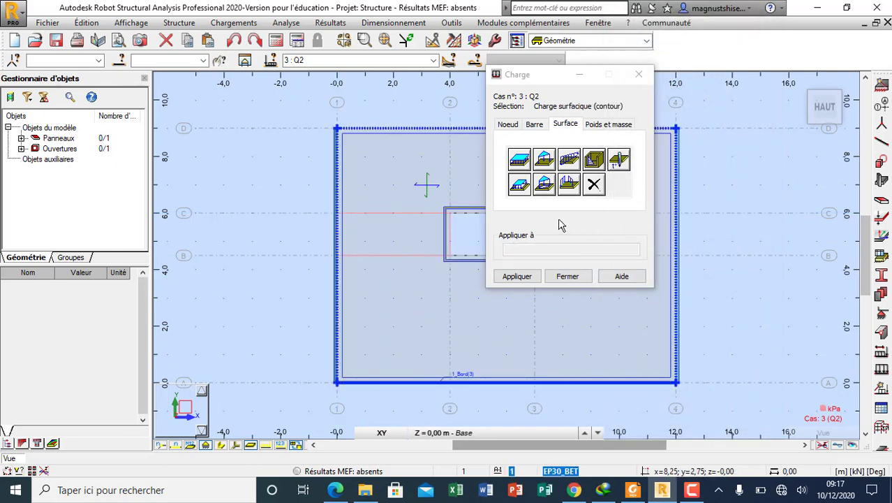
click(538, 256)
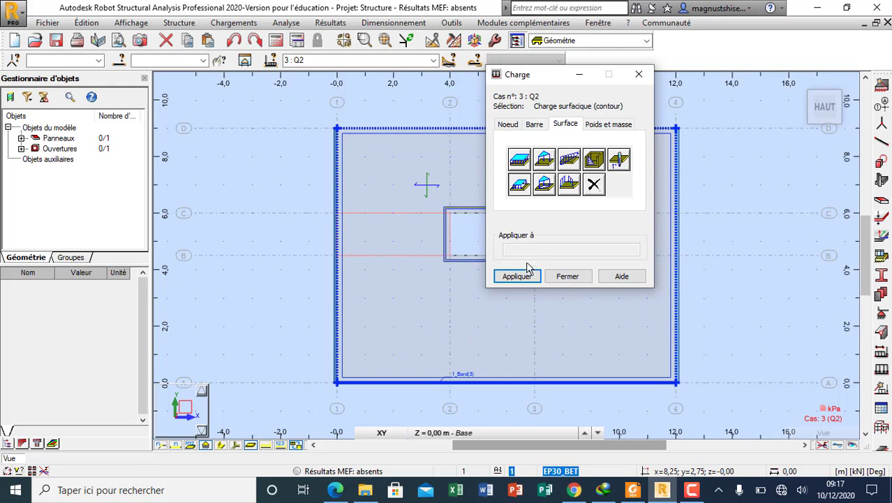
click(524, 276)
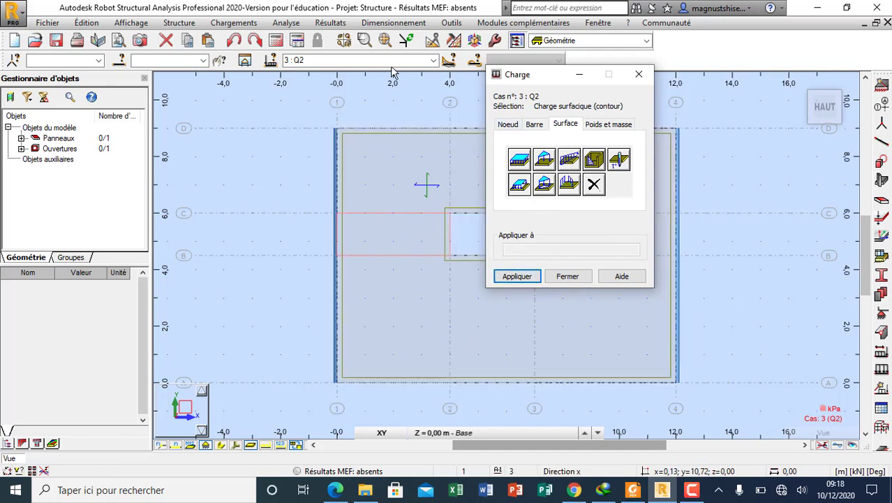
Make Q3 the current load case for the load definition
click(433, 60)
click(402, 89)
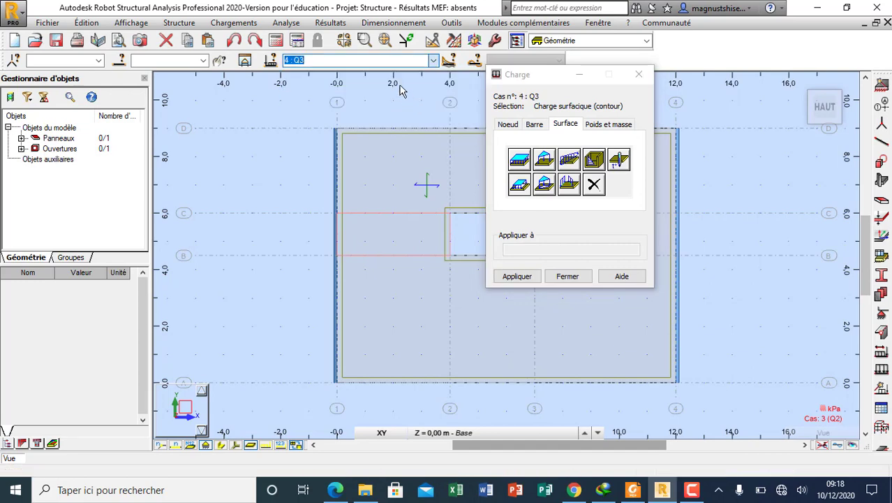
click(557, 347)
click(517, 277)
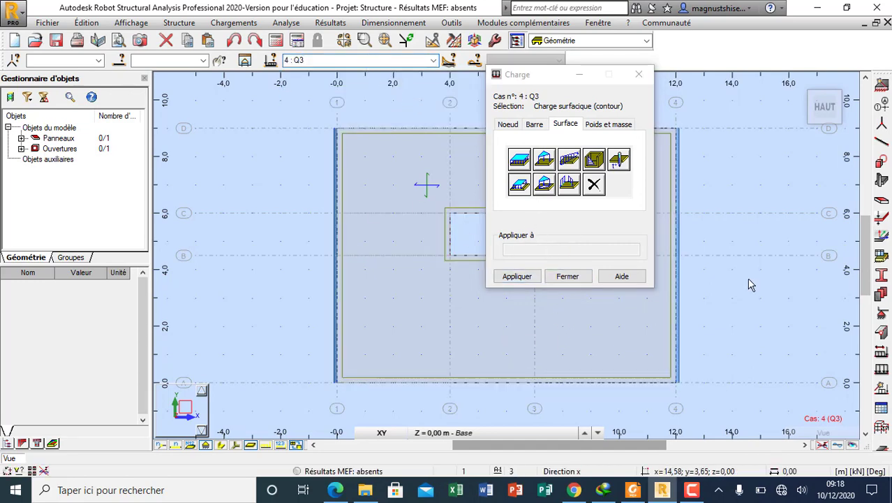
drag(548, 75, 214, 68)
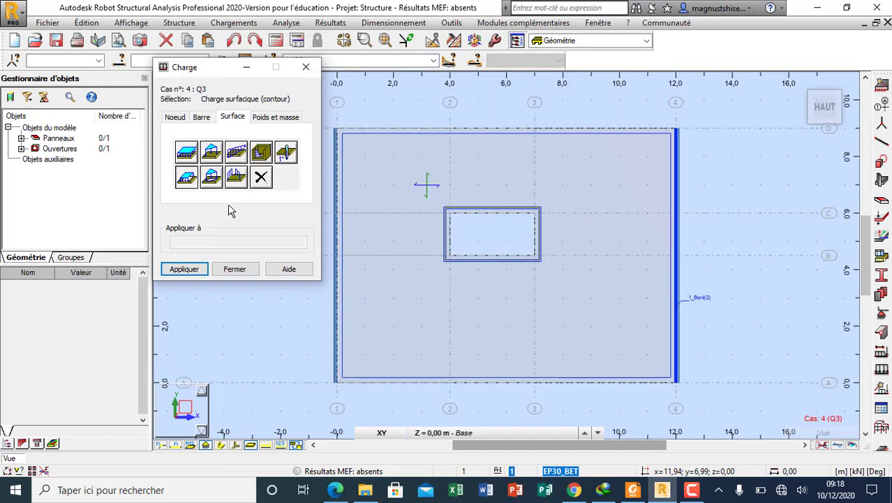
drag(224, 72, 163, 84)
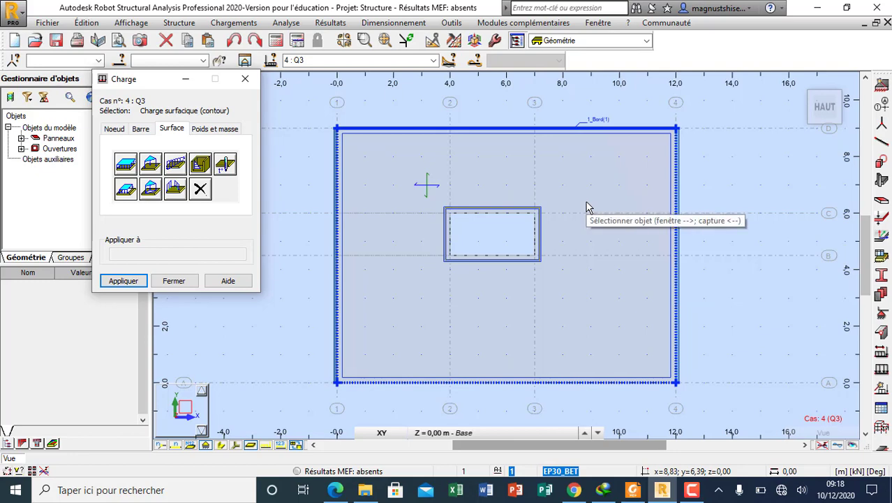
click(245, 78)
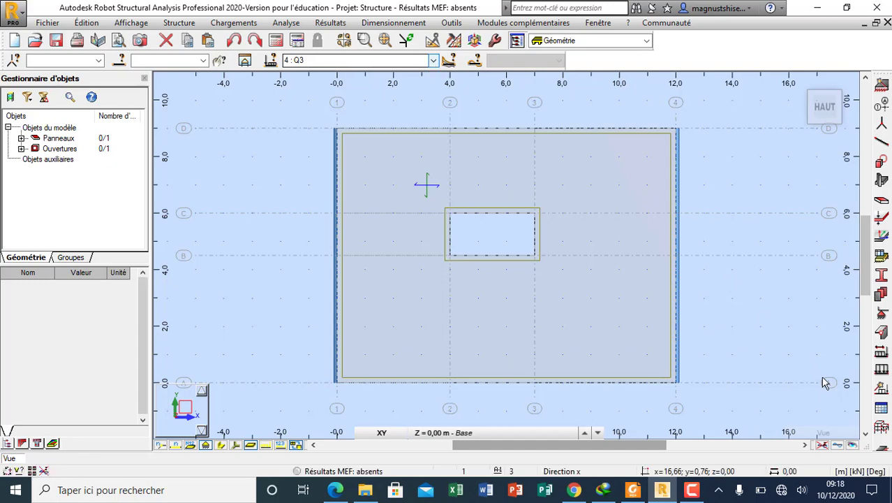
click(884, 372)
click(243, 79)
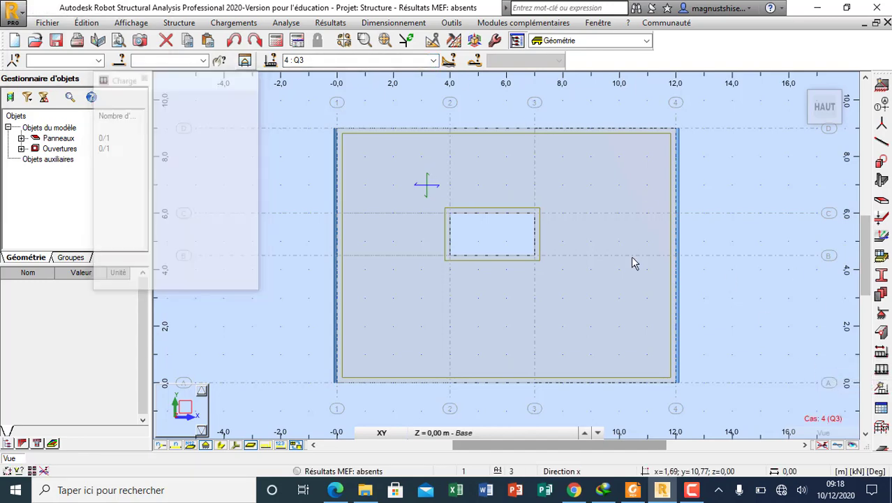
Rename load case 4 (Q3) as G2 and change its nature to permanente
click(881, 387)
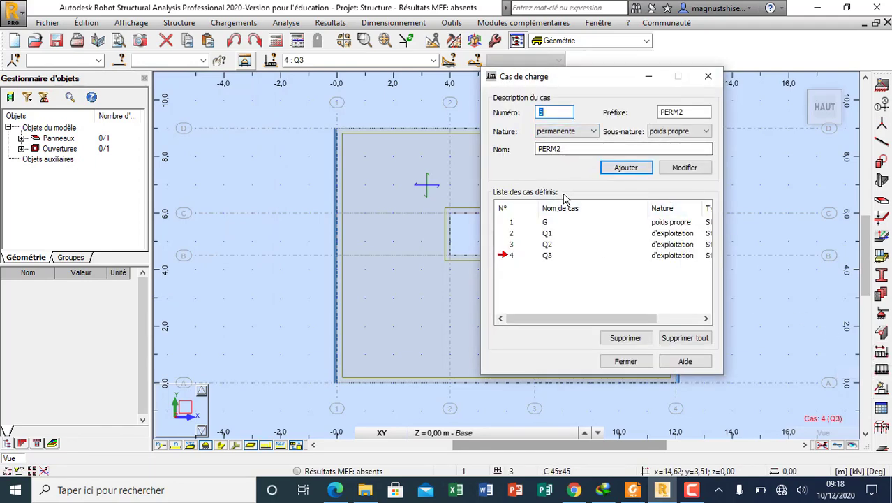
click(512, 256)
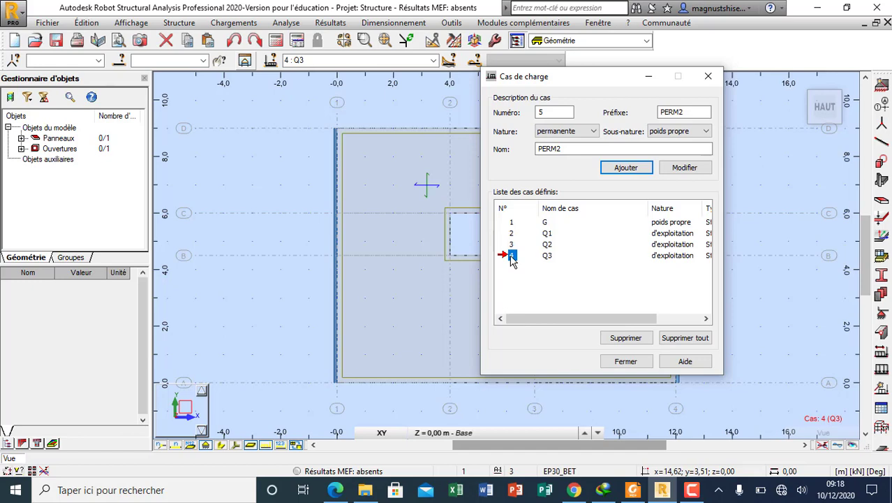
double_click(512, 255)
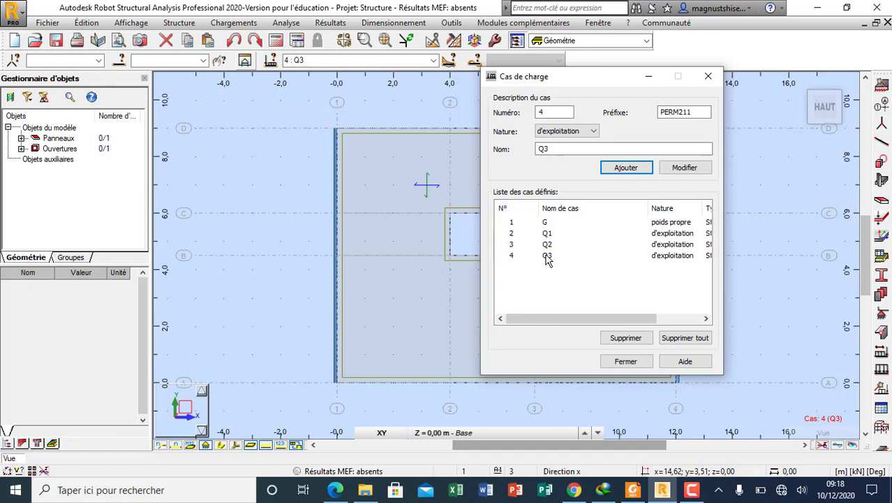
click(546, 150)
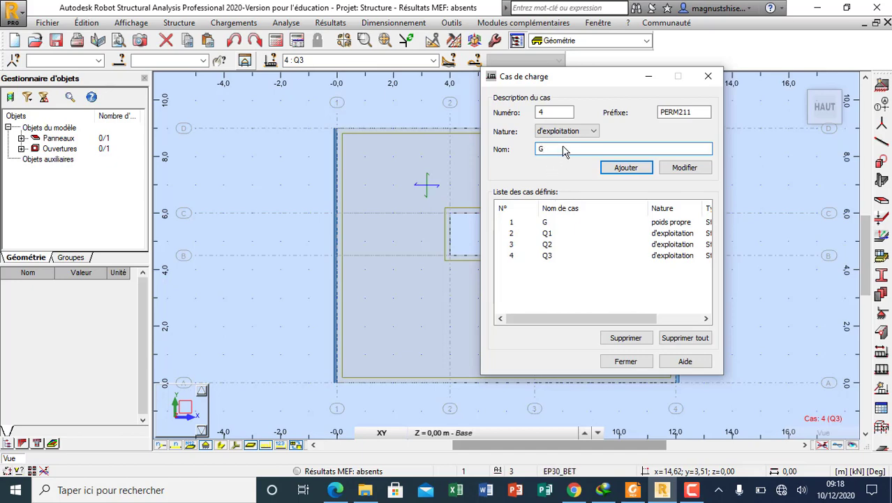
text(2)
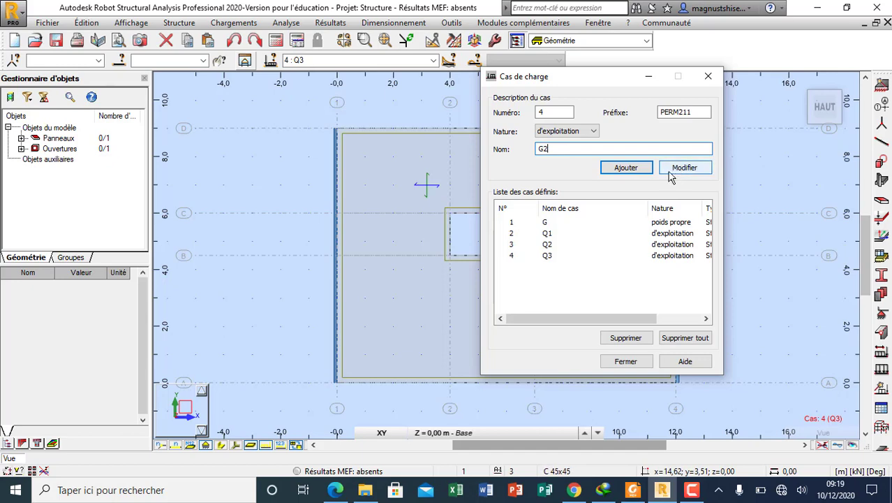
click(580, 130)
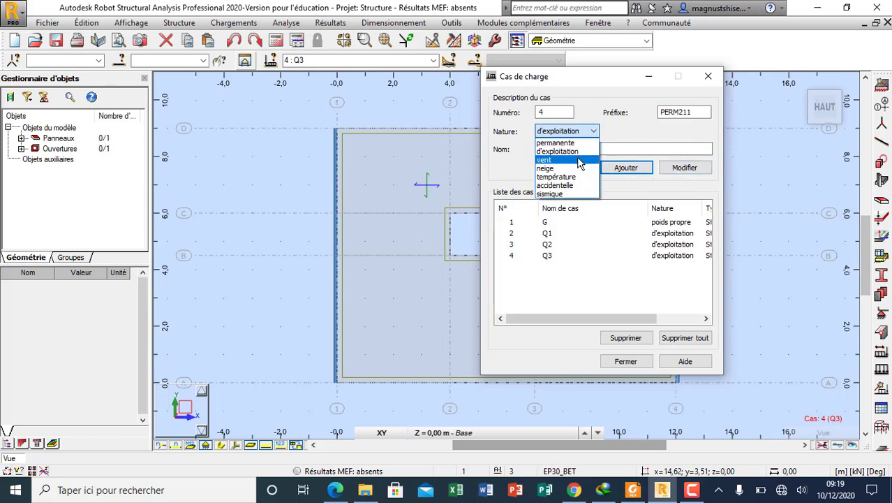
click(556, 142)
click(682, 169)
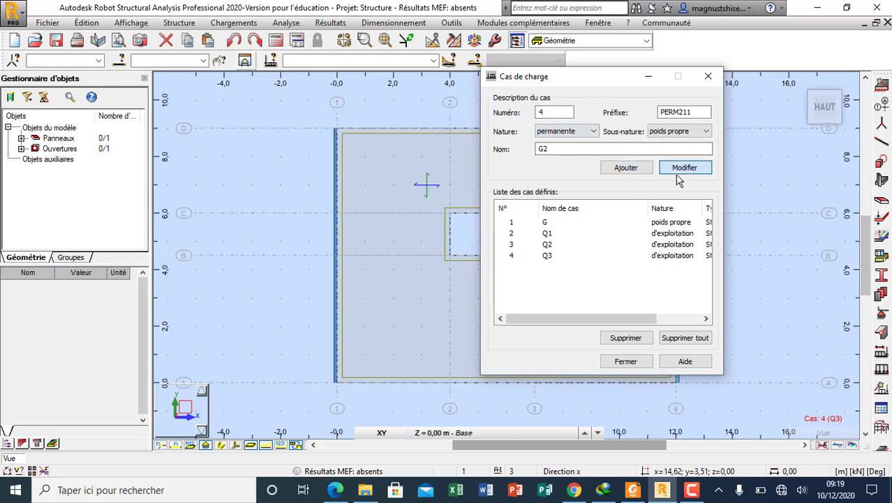
click(629, 361)
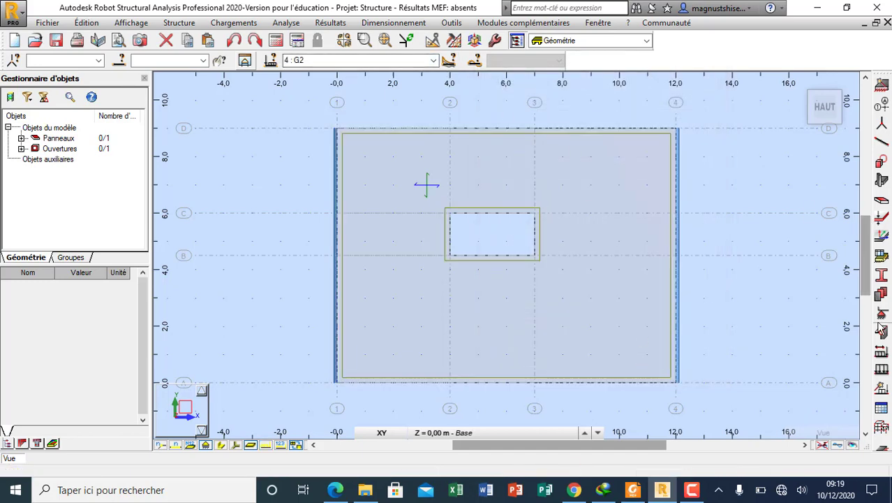
Set up a linear surface load in case G2 with P1 and P2 both at -4.5 kN/m in Z
click(882, 370)
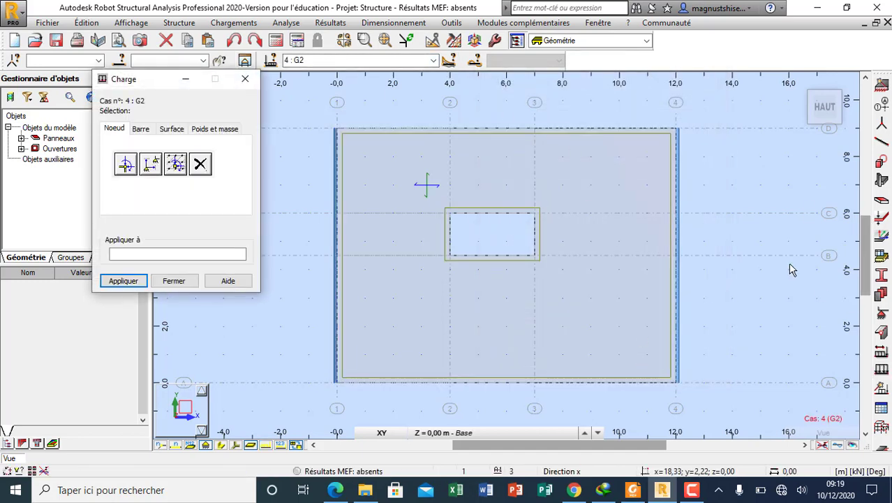
click(172, 130)
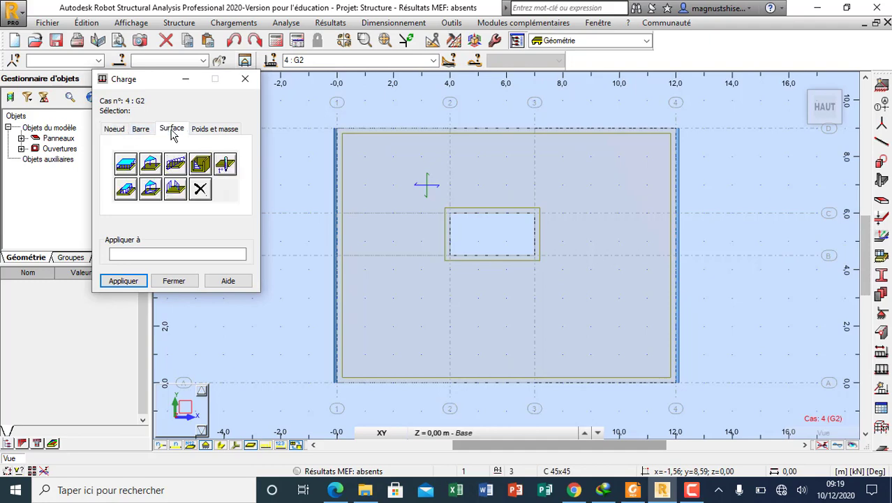
click(179, 170)
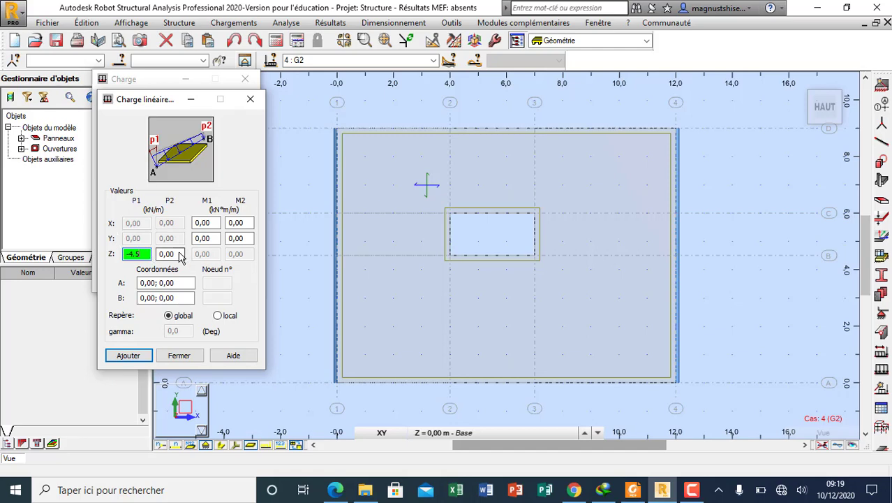
key(Tab)
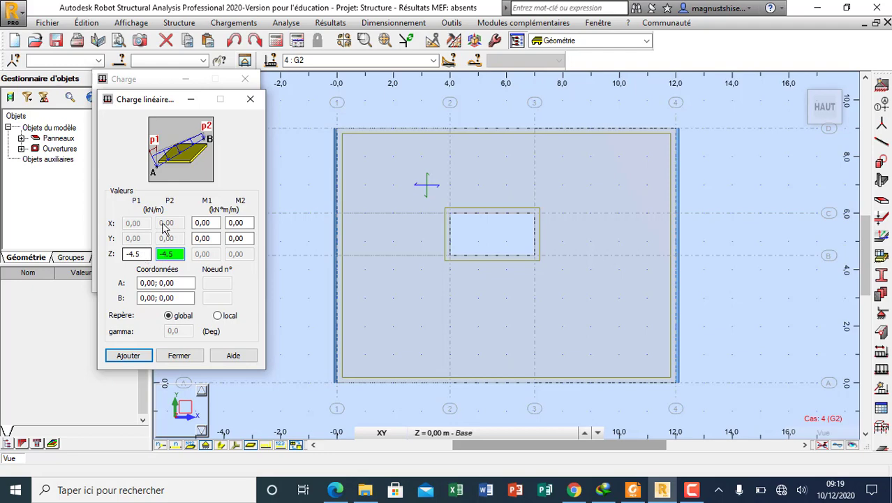
Define the linear load from A (8,00; 9,00) to B (8,00; 0,00) across the plate, add it and finish the load definition
click(148, 282)
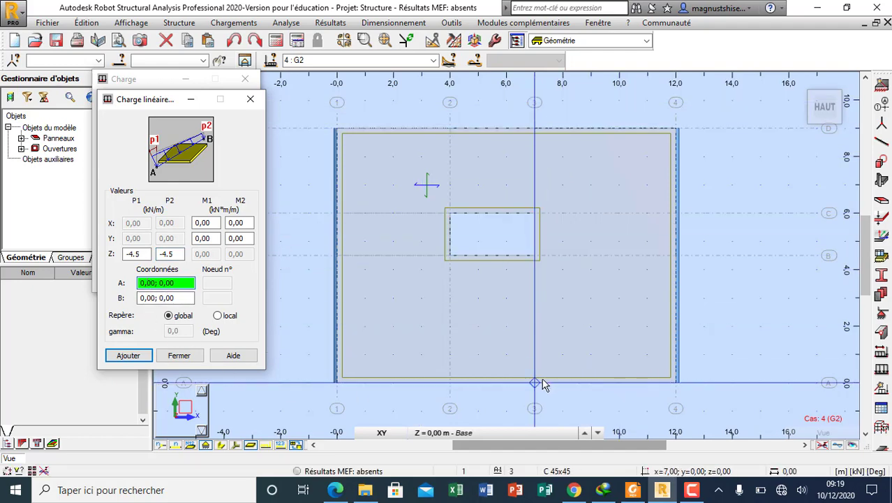
click(566, 138)
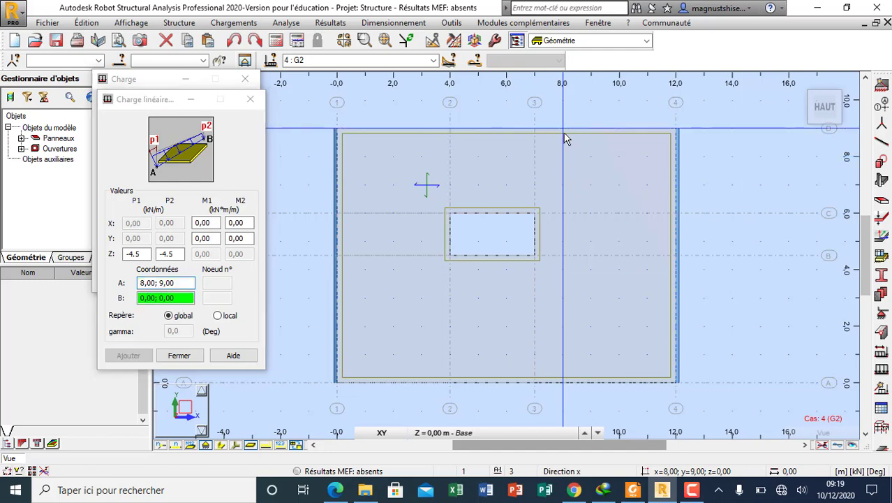
click(569, 381)
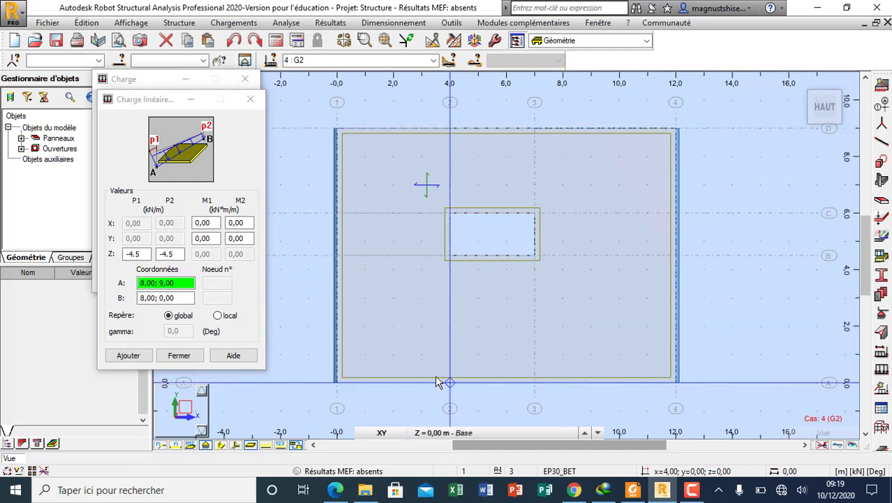
click(123, 356)
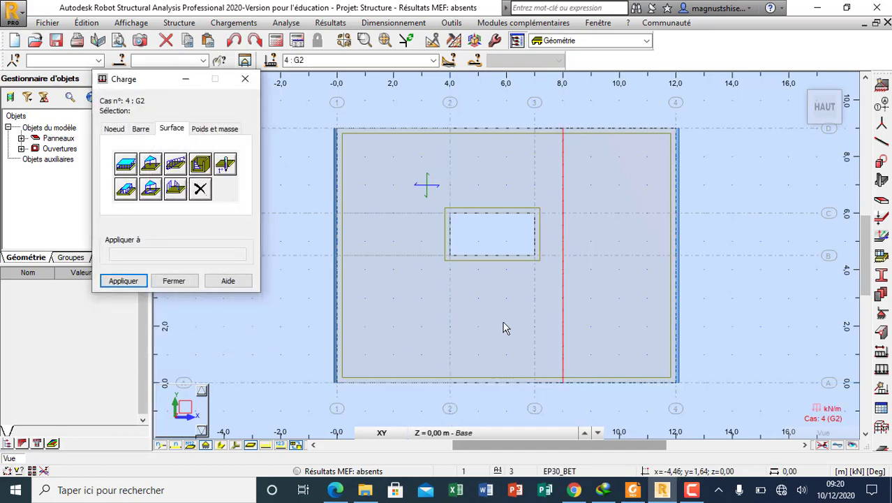
click(118, 280)
click(174, 281)
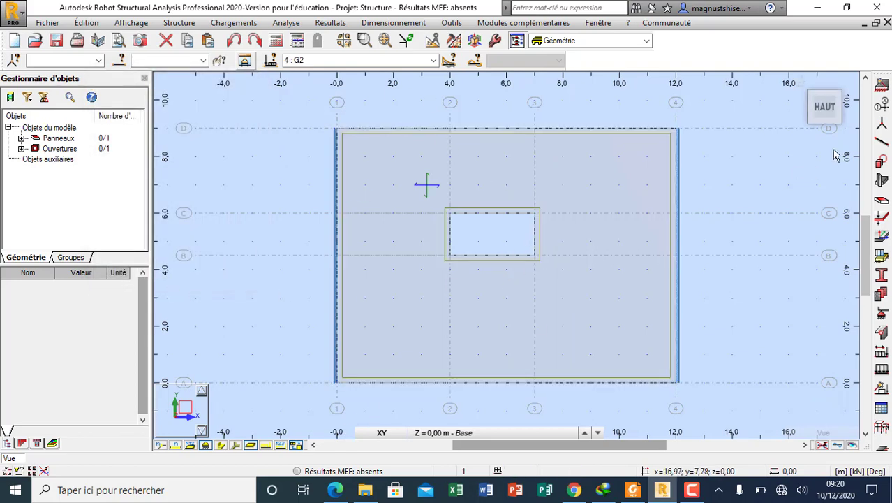
Show the plate in 3D with all simple cases selected and turn on the display of loads and their values
click(803, 84)
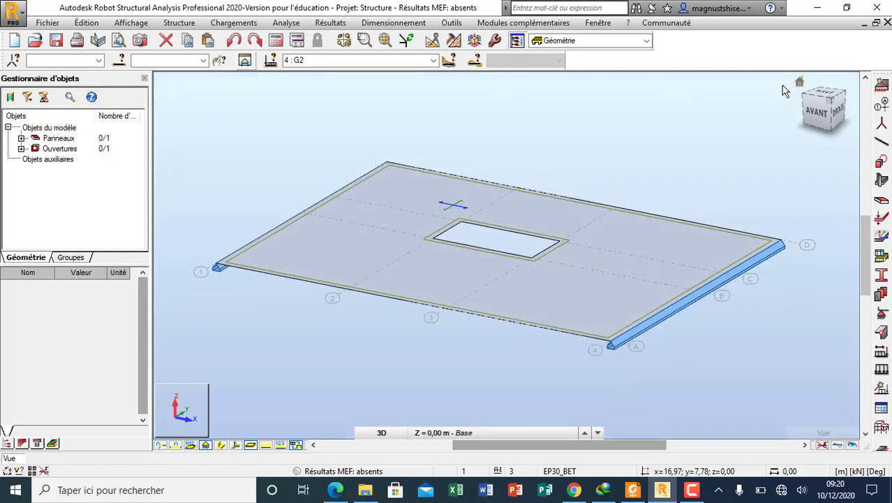
click(433, 61)
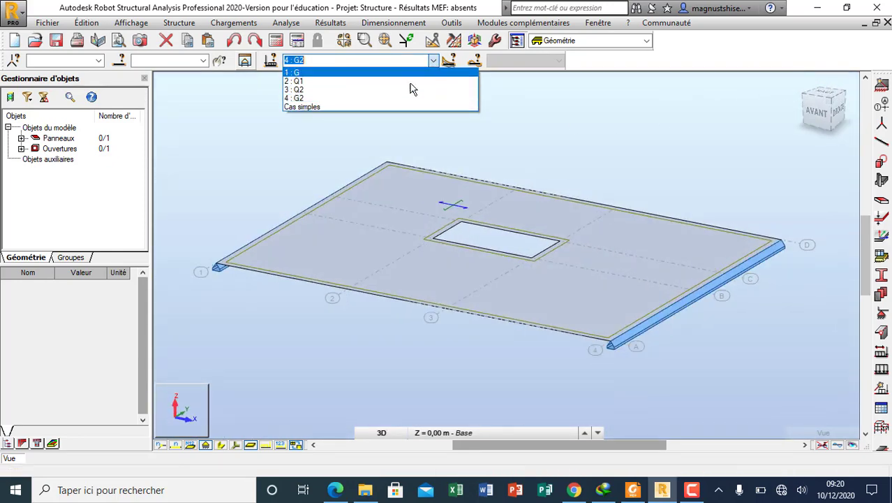
click(384, 104)
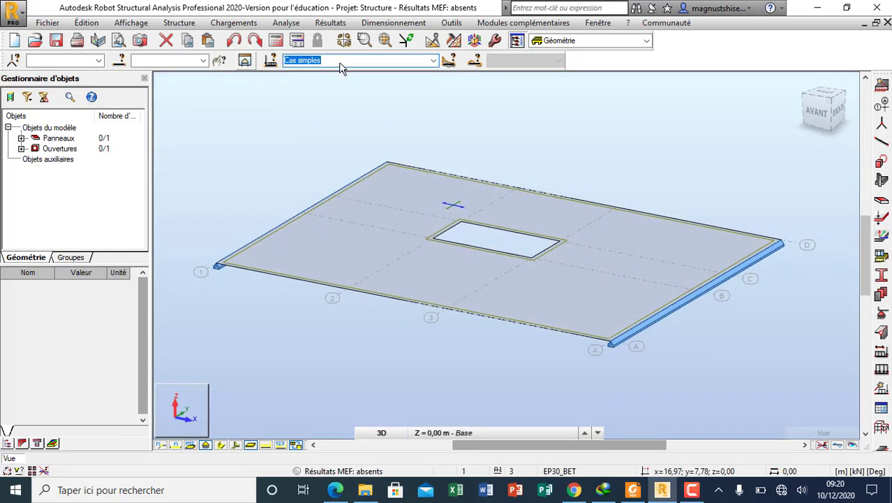
click(381, 432)
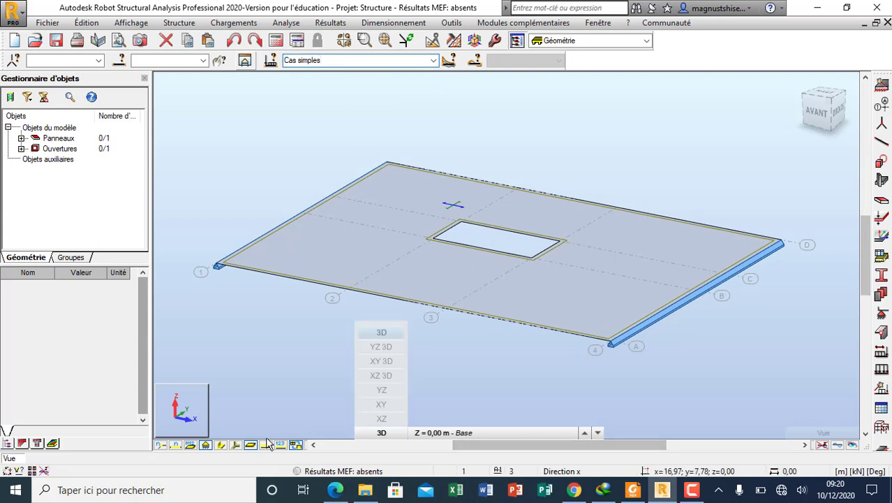
click(279, 446)
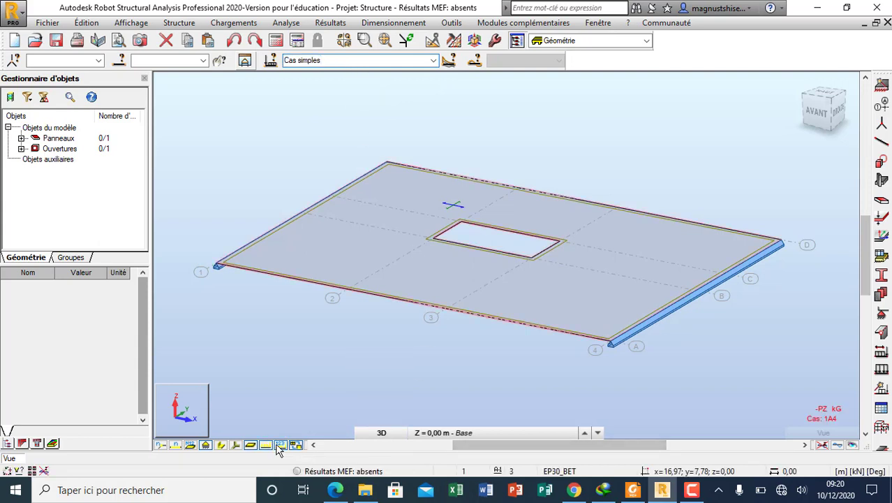
Review the loads applied to the plate in cases G2, Q2 and Q1, one after another
click(432, 61)
click(398, 98)
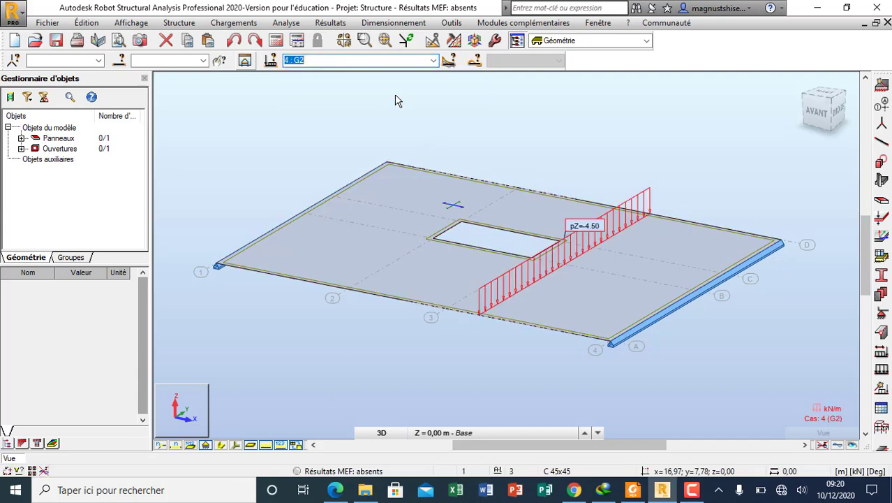
click(431, 61)
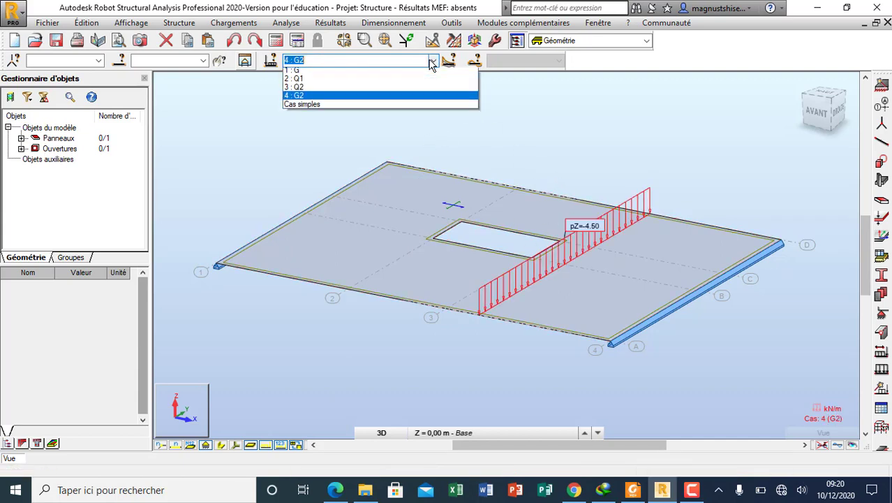
click(419, 89)
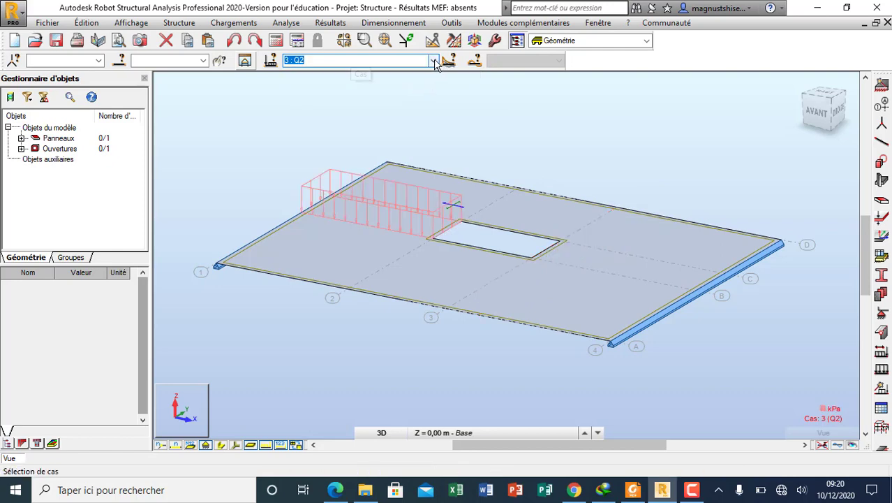
click(433, 61)
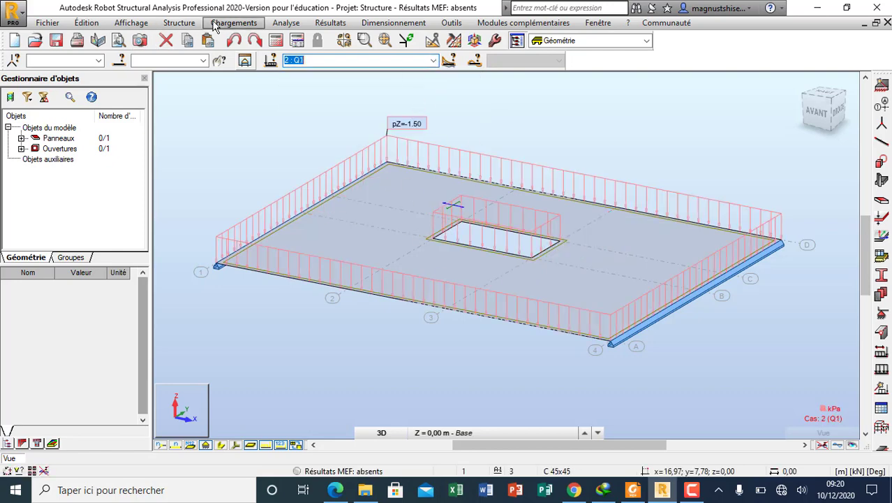
Create a manual combination of type ELU named ELU, containing cases G, Q1, Q2 and G2 with automatic coefficients
click(234, 22)
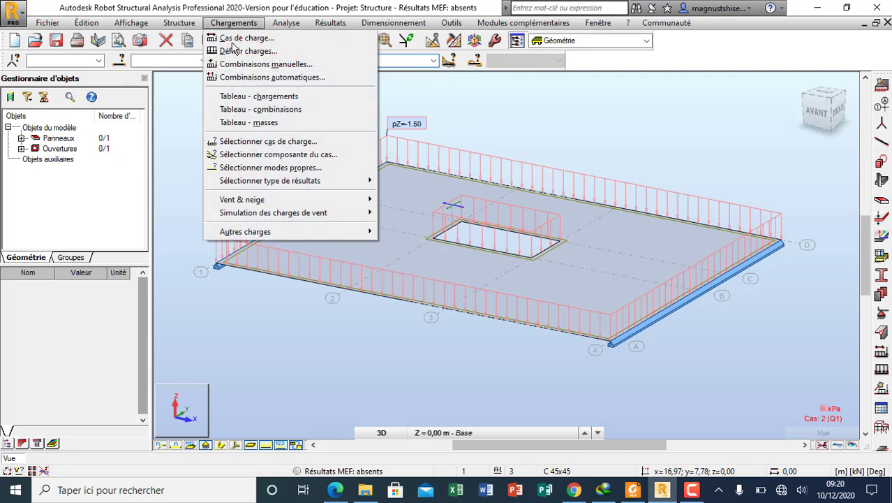
click(277, 68)
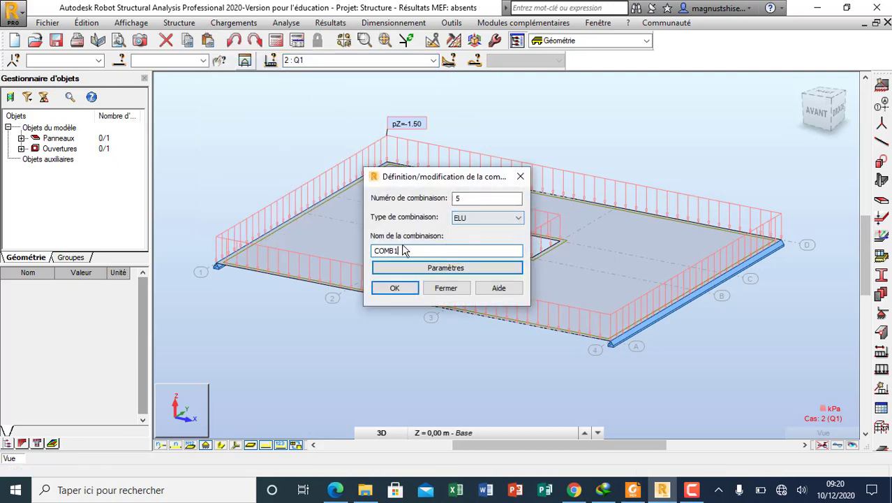
drag(404, 251, 287, 250)
text(ELU)
click(394, 291)
click(665, 194)
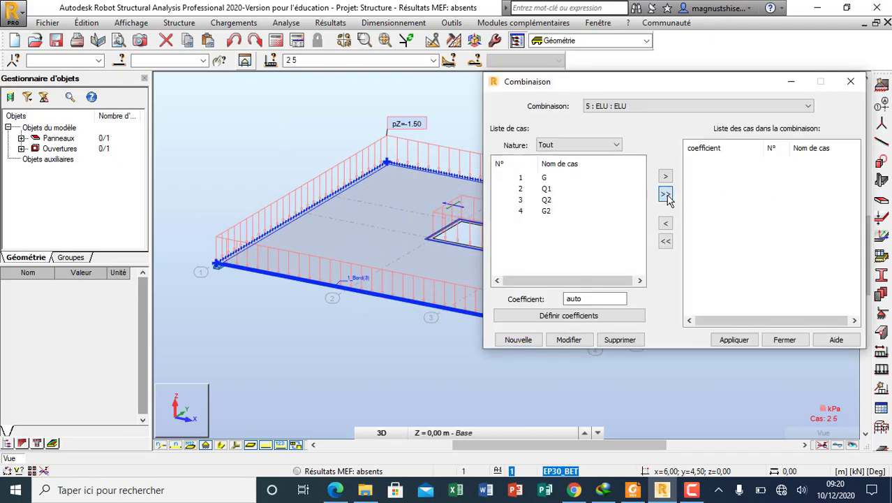
click(734, 340)
Define a new combination number 6 of type ELS and name it ELS
click(532, 339)
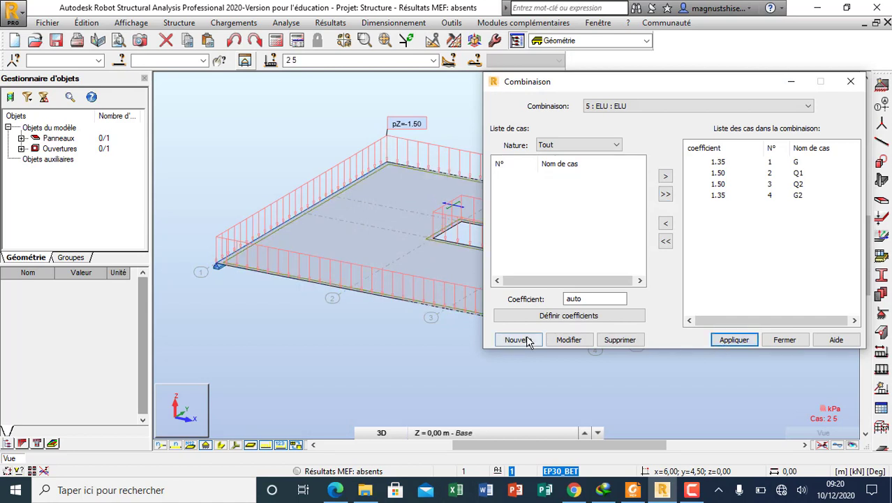
click(701, 192)
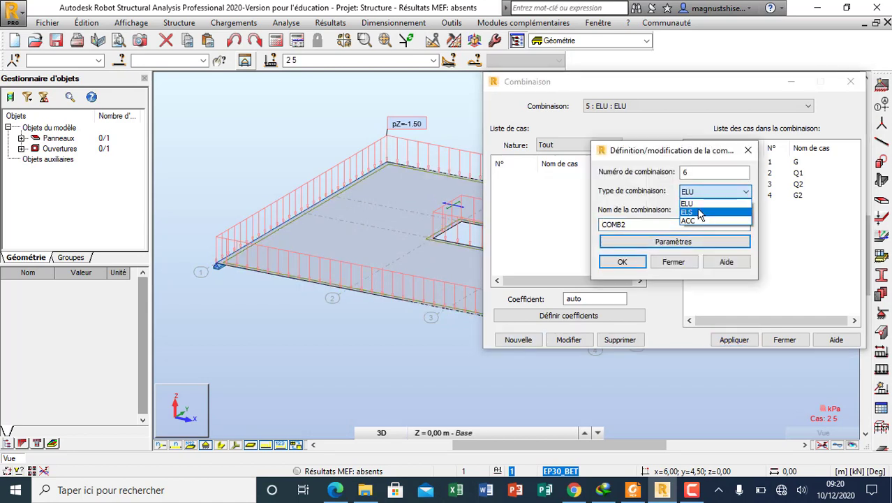
click(690, 210)
drag(649, 224, 523, 232)
text(ELS)
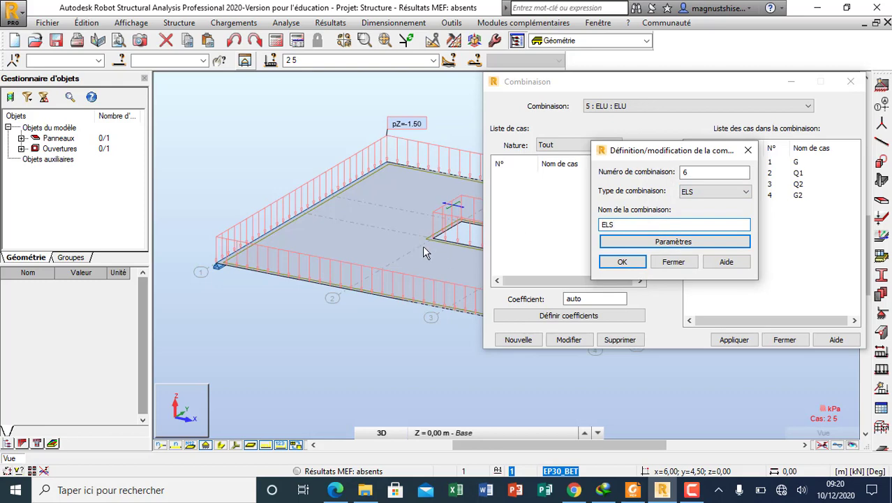
click(622, 262)
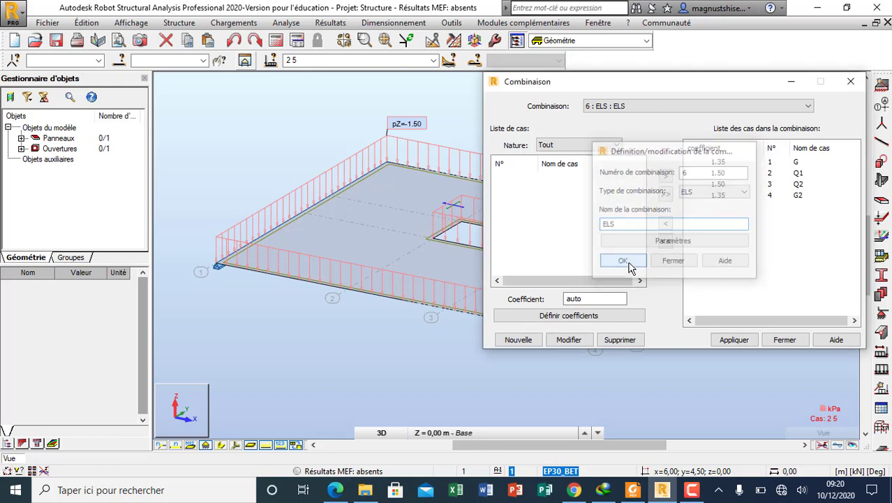
Fill the ELS combination with cases G, Q1, Q2 and G2, leaving out the ELU combination, and apply it
click(666, 194)
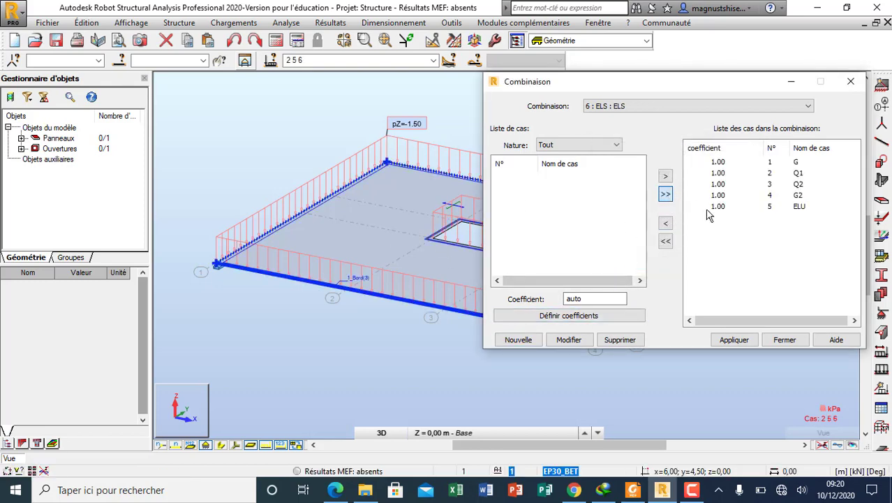
click(666, 222)
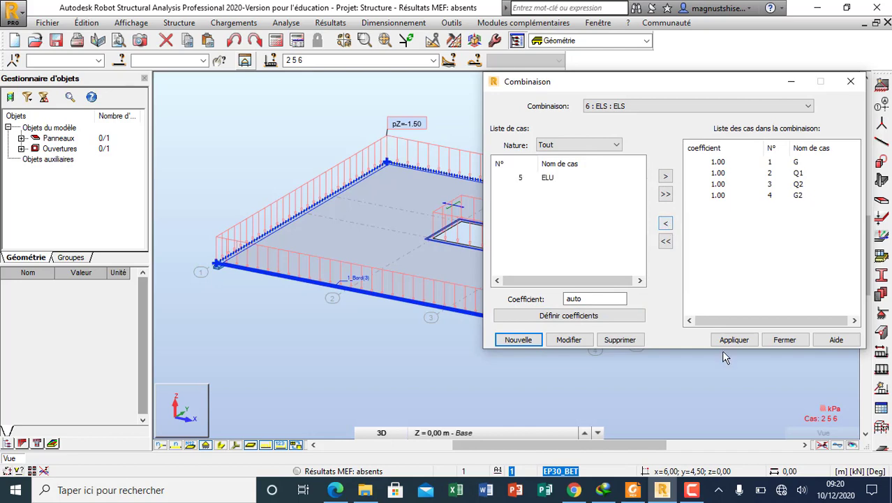
click(733, 340)
click(775, 341)
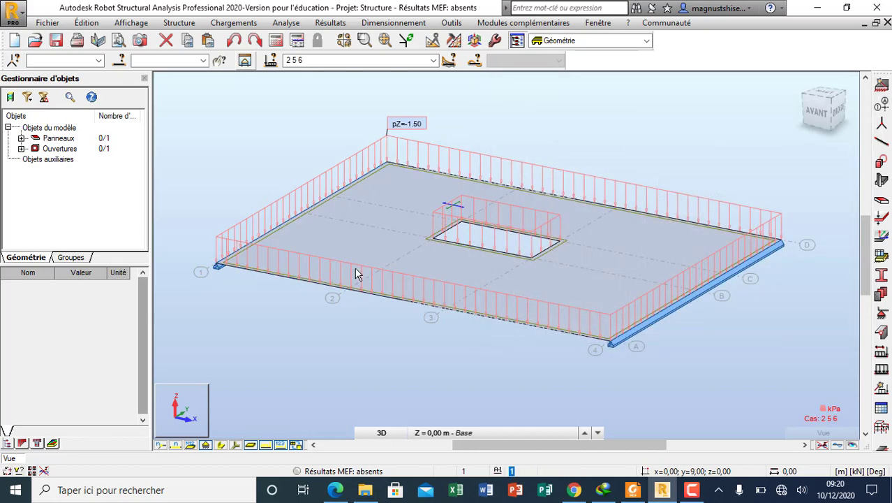
Calculate the structure and inspect the finite element mesh generated on the plate
click(275, 40)
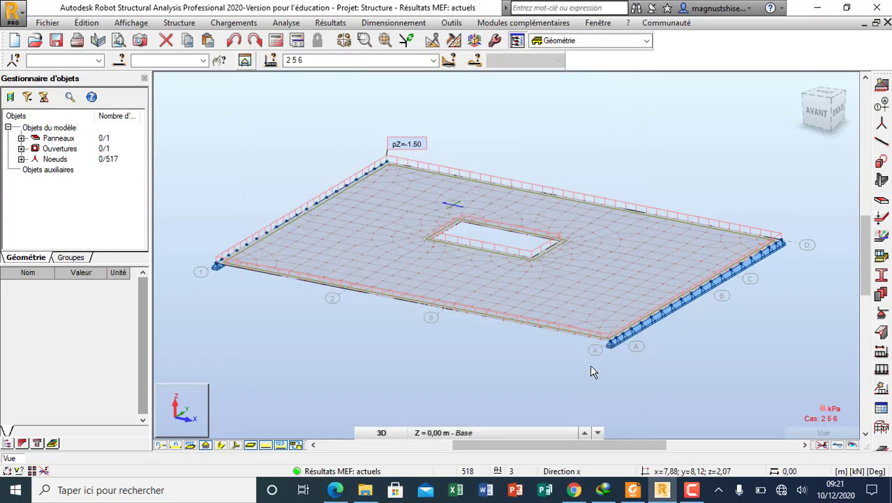
scroll(434, 238, up, 4)
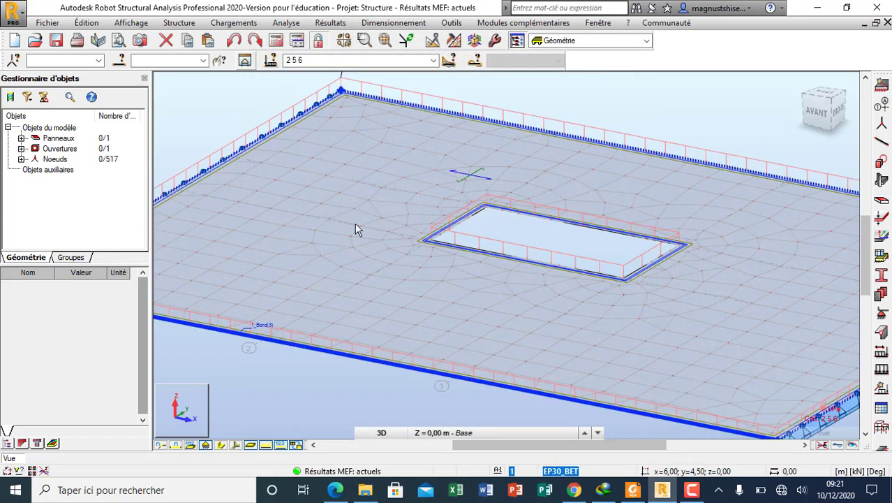
scroll(513, 222, down, 3)
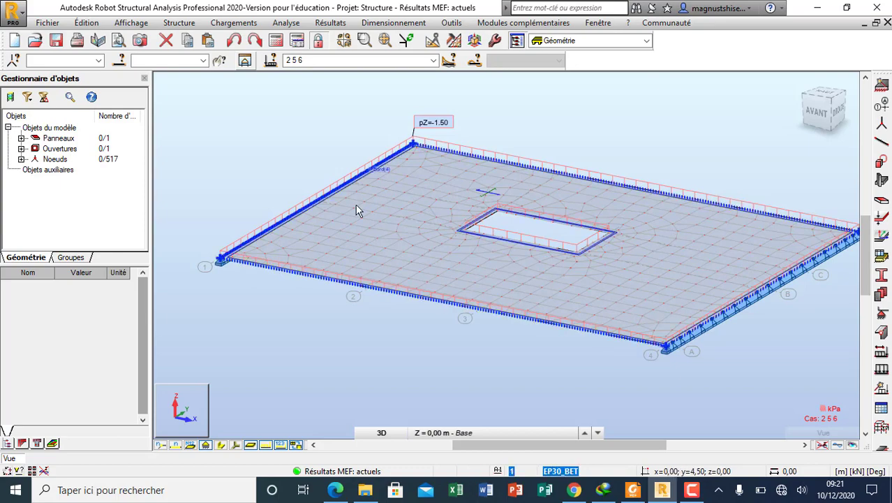
scroll(434, 232, down, 1)
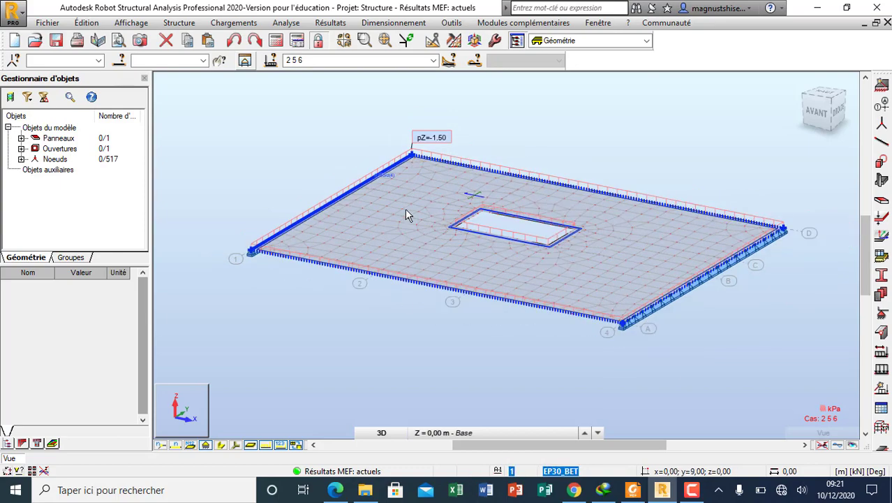
click(405, 208)
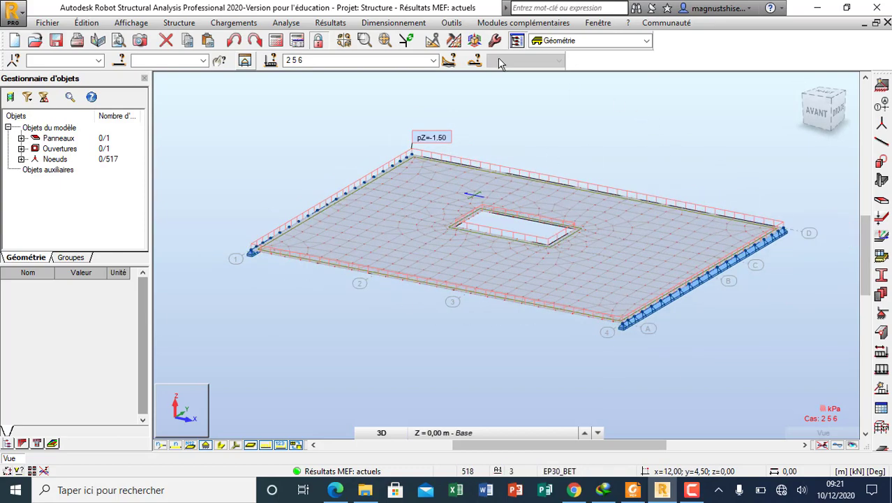
Display the panel map of displacements u, w in z on the plate, with value descriptions
click(339, 25)
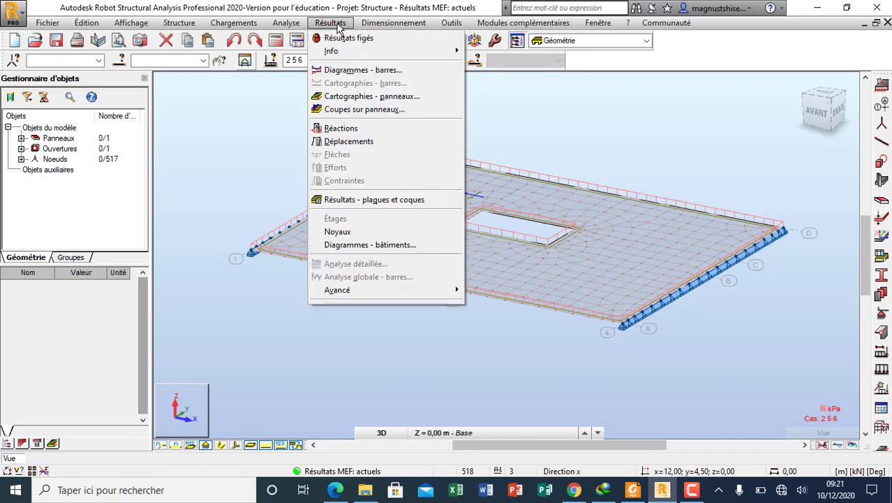
click(375, 102)
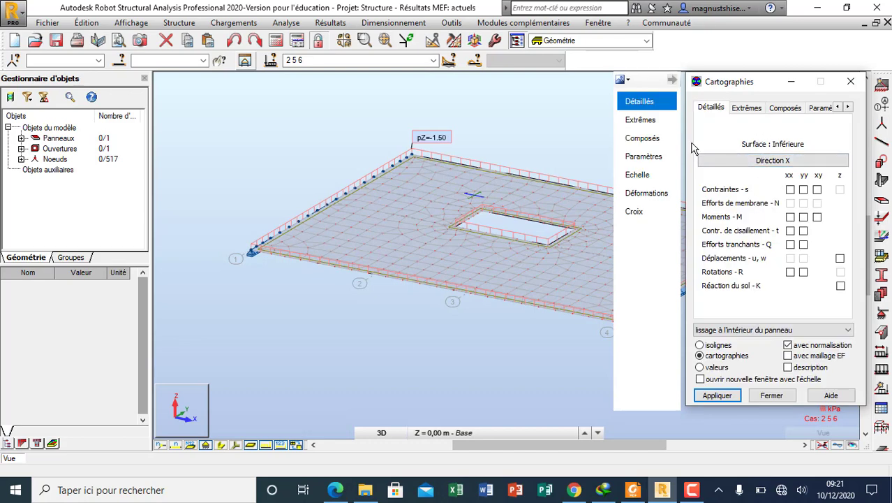
click(840, 258)
click(788, 367)
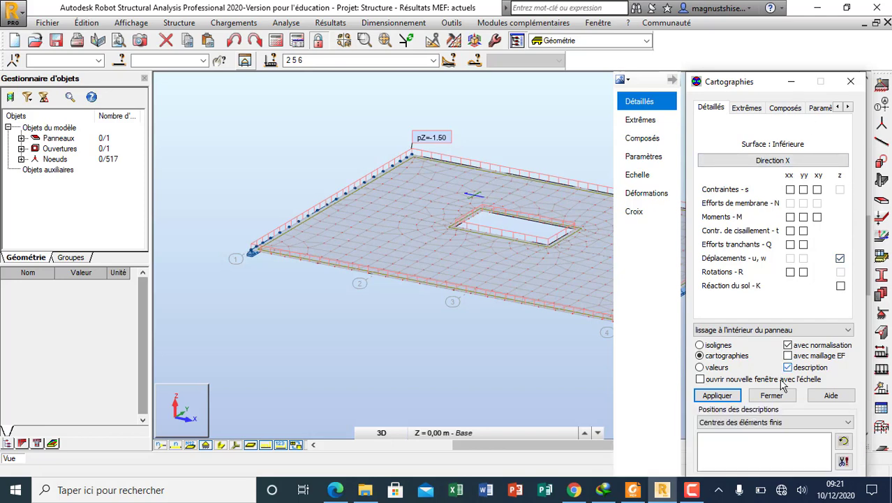
click(719, 395)
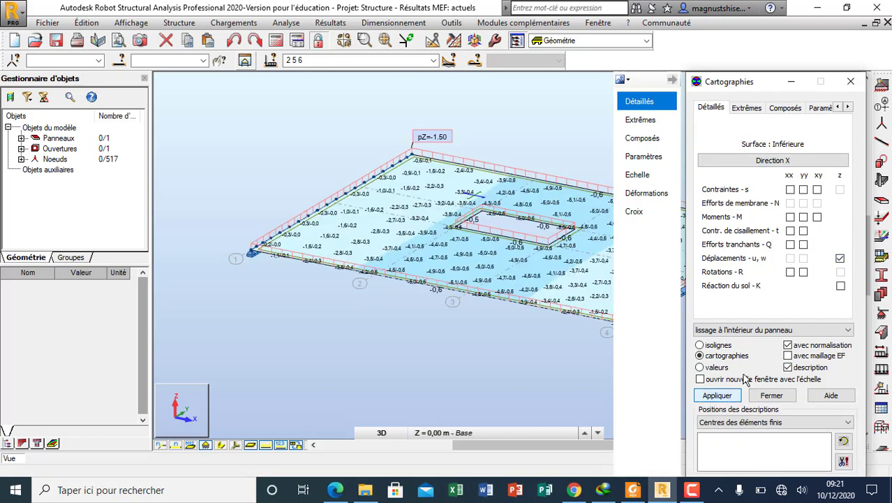
Switch the displayed load case to 5: ELU for the displacement map
drag(760, 83, 18, 41)
click(433, 60)
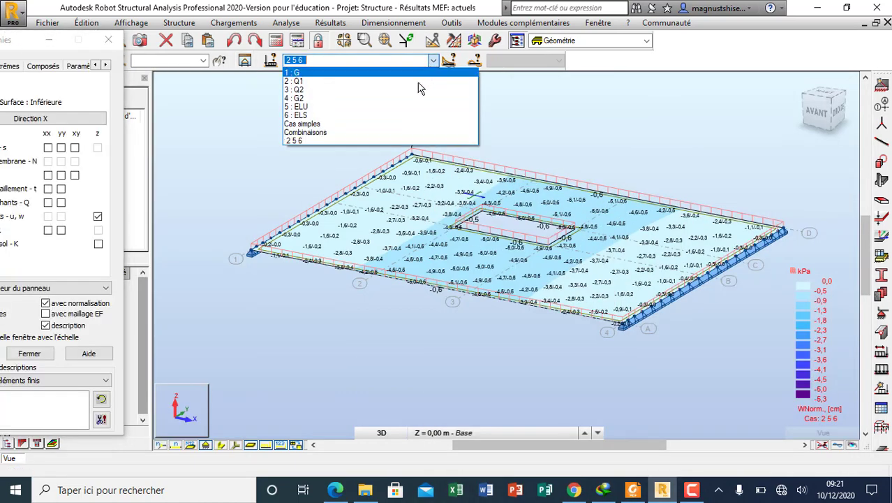
click(410, 110)
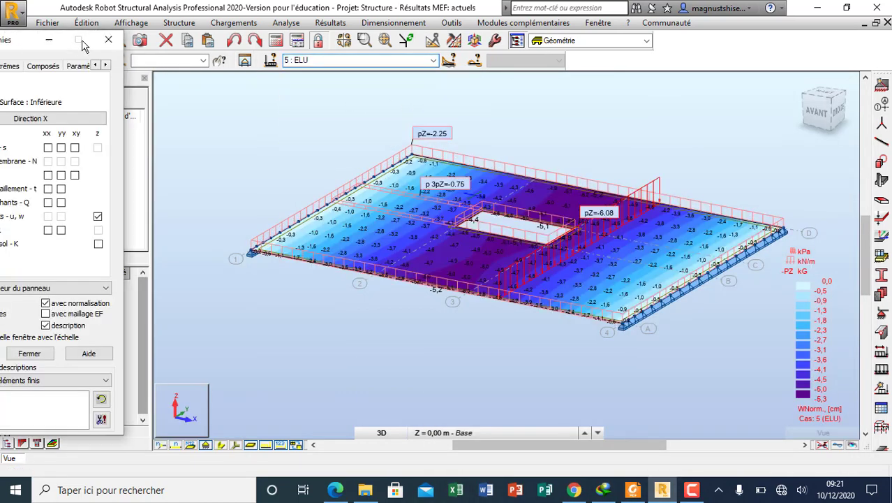
drag(26, 41, 148, 38)
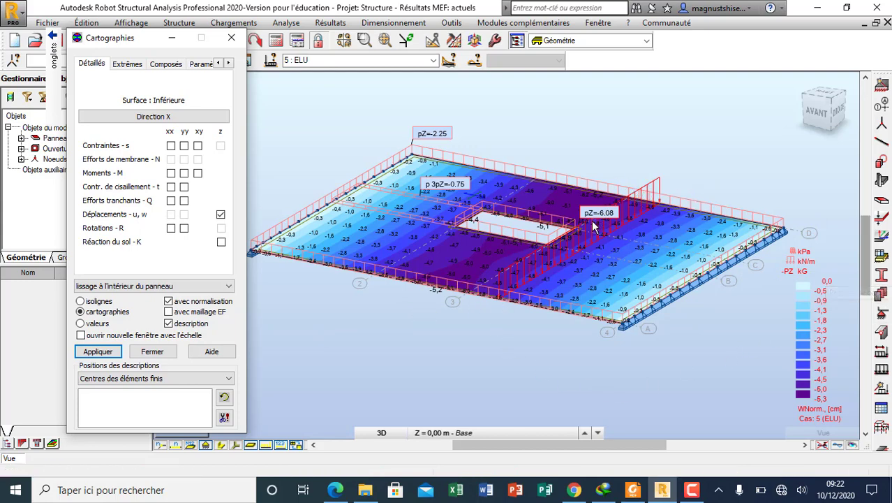
Replace the displacement map with the composed equivalent moments M map for the ELU combination
click(221, 215)
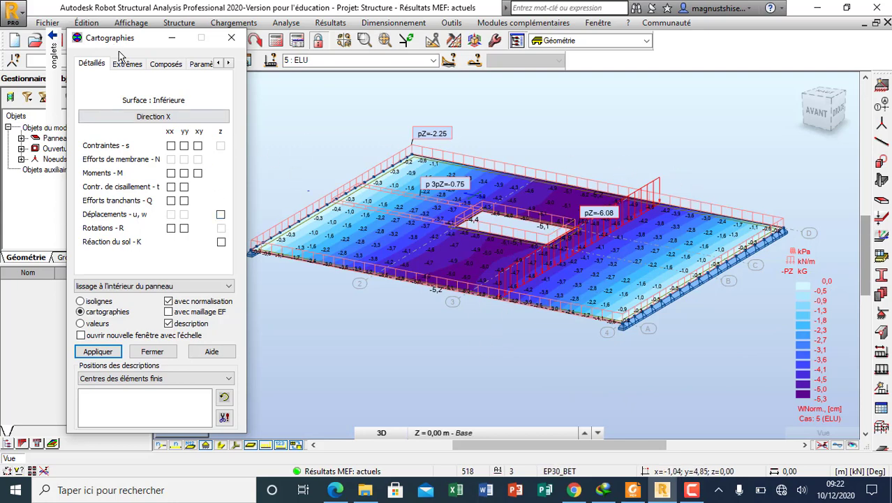
drag(128, 38, 180, 29)
click(222, 57)
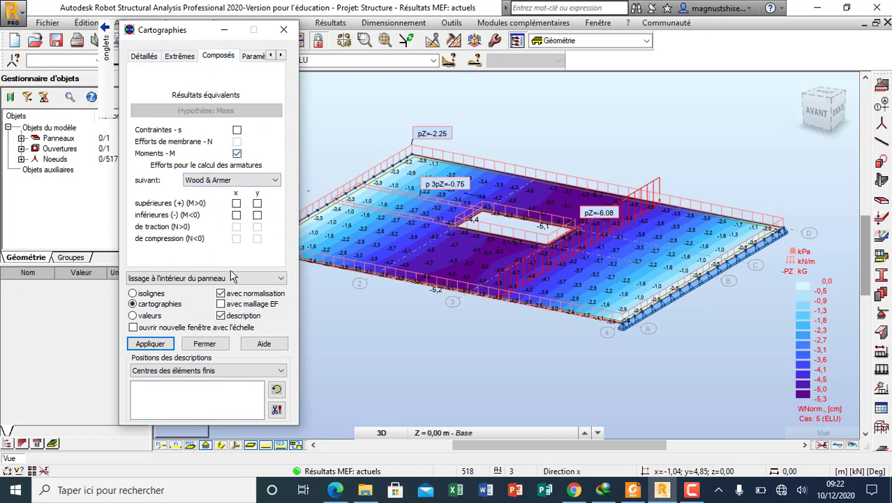
click(158, 346)
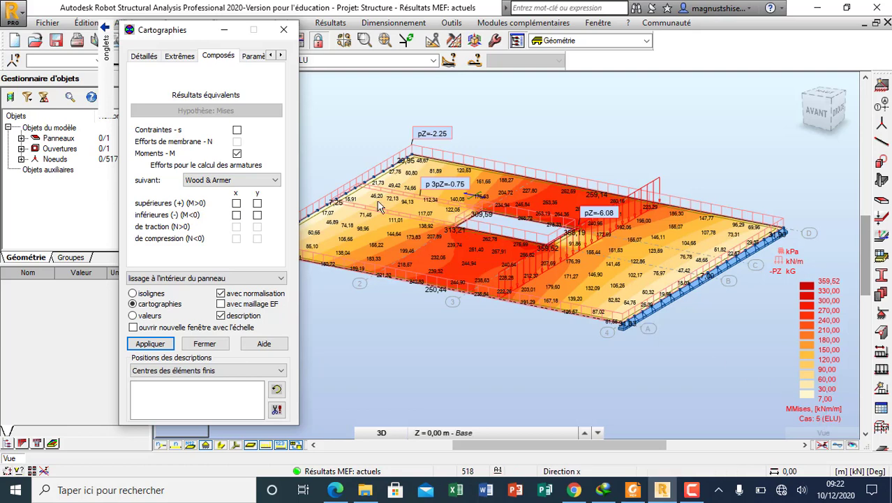
Remove the equivalent moments map and its value descriptions from the plate and close the map settings
click(238, 153)
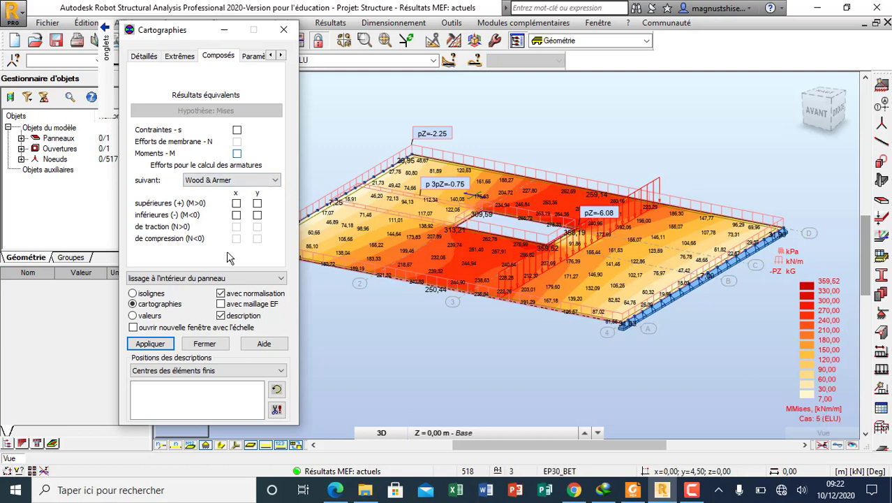
click(226, 318)
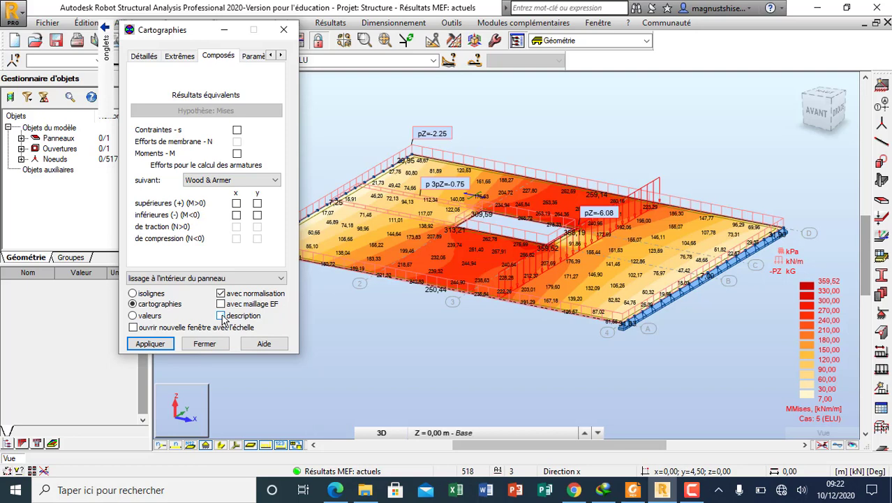
click(194, 347)
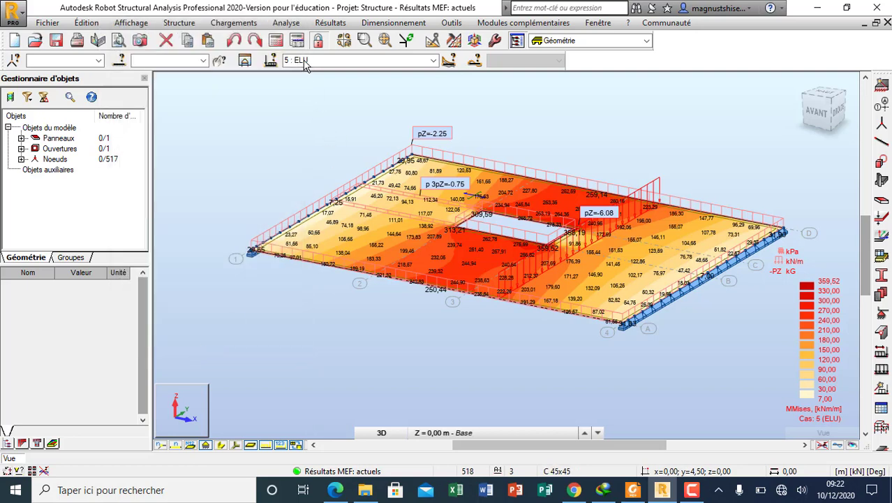
click(331, 22)
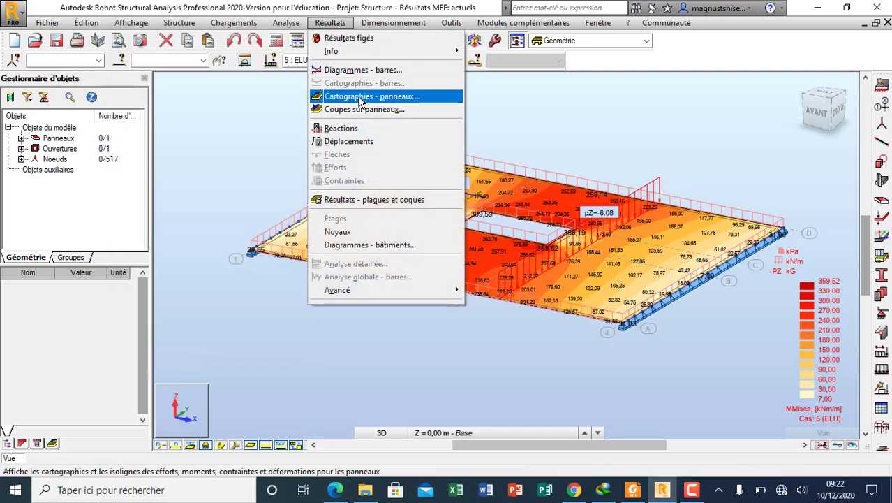
click(361, 98)
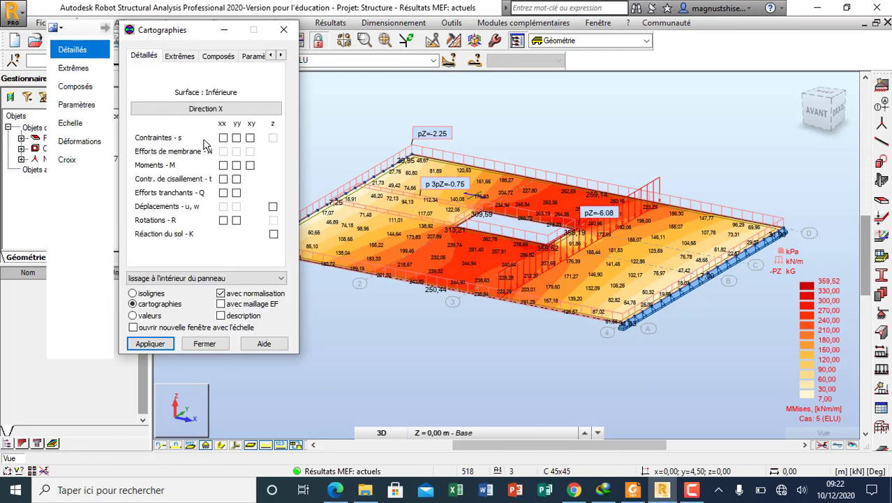
click(218, 61)
click(237, 152)
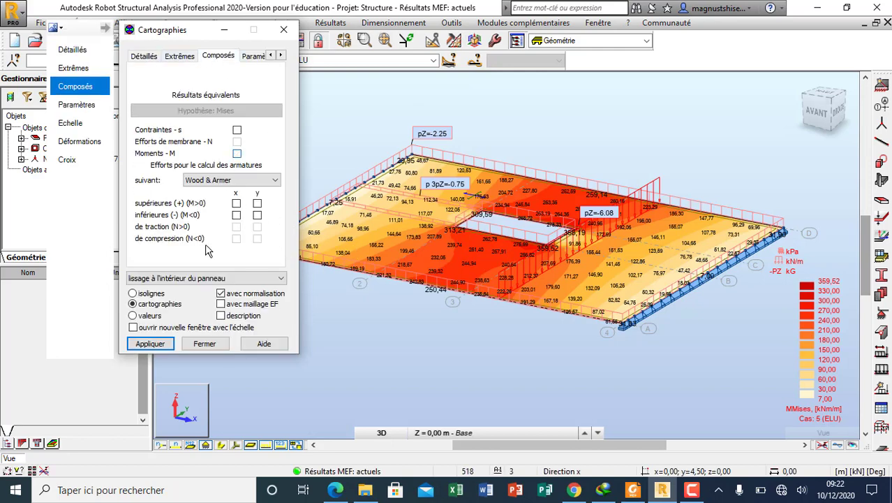
click(150, 343)
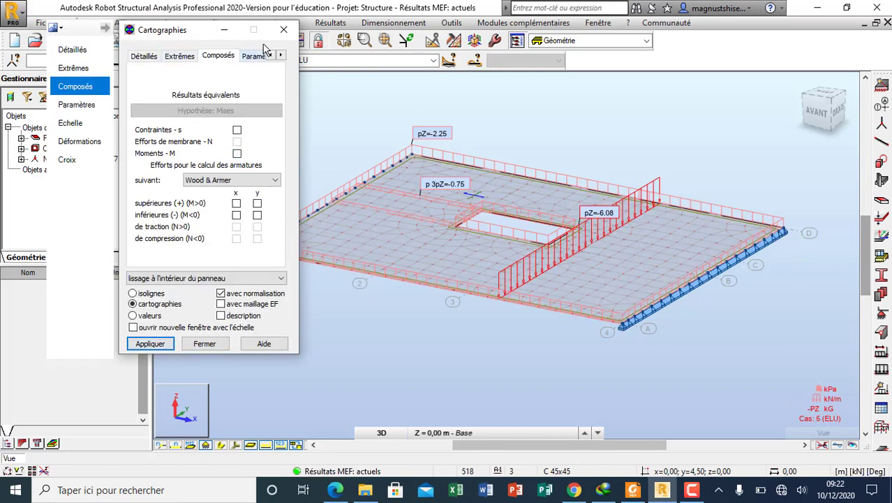
click(283, 30)
Open the plates and shells results table and replace its xx, yy and xy moment columns with the z displacement column
click(331, 23)
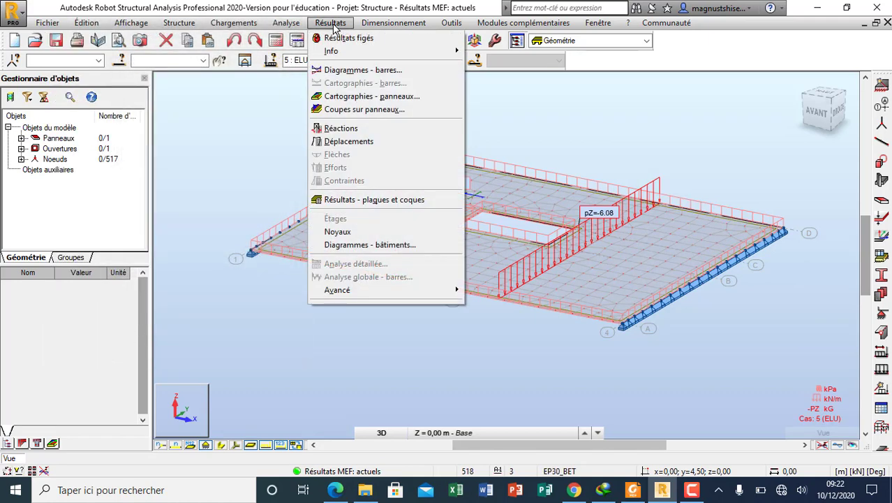
click(372, 202)
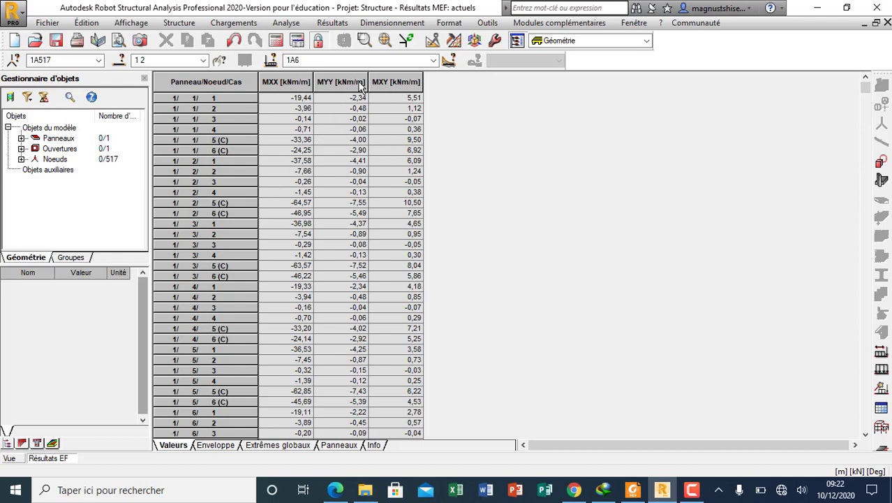
right_click(476, 205)
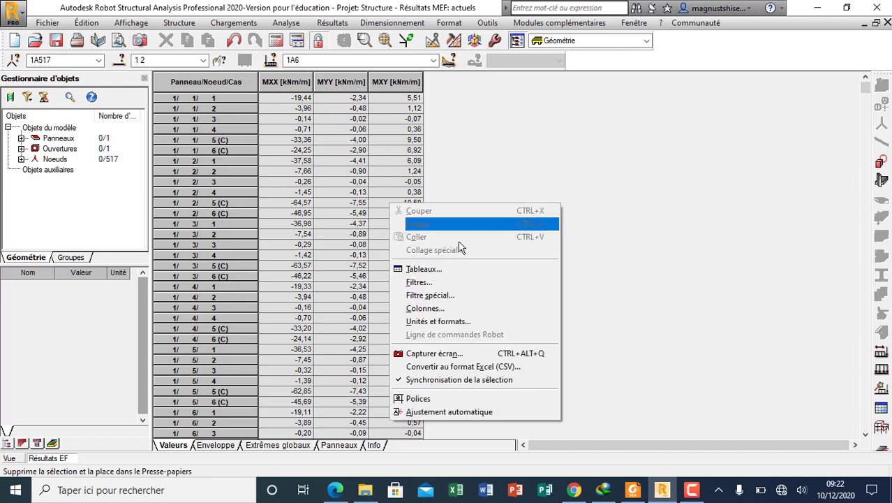
click(452, 312)
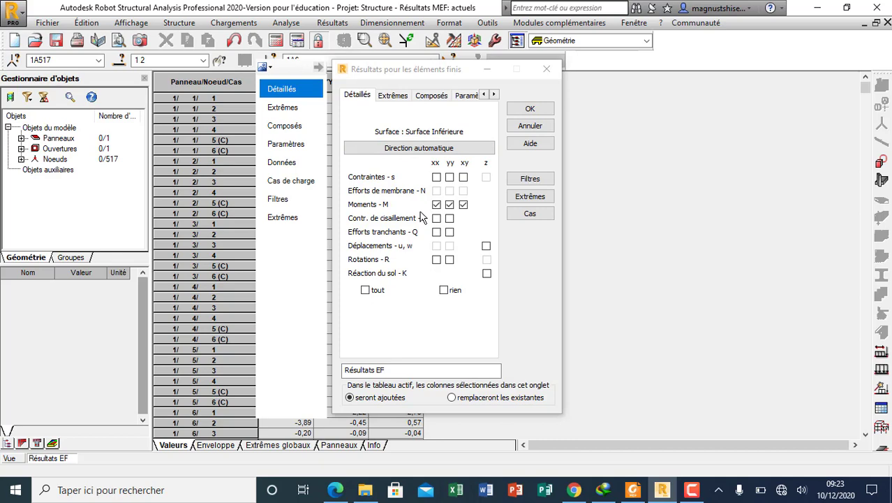
drag(447, 72, 724, 91)
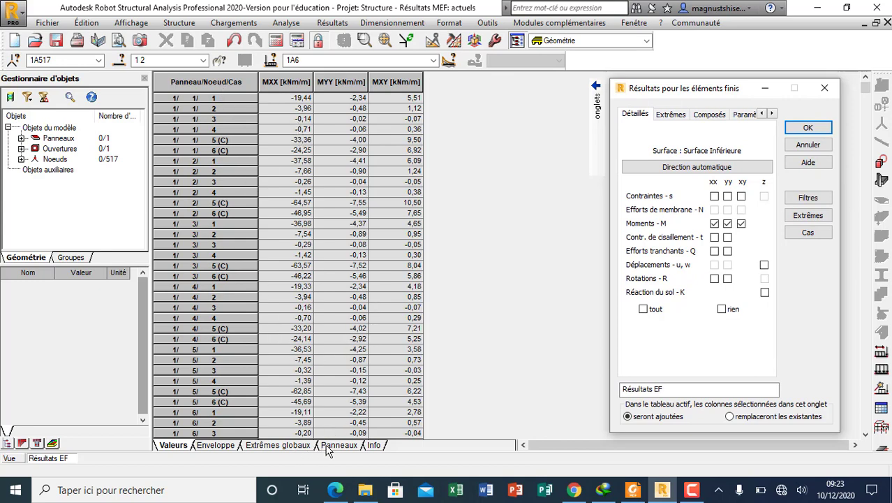
click(290, 445)
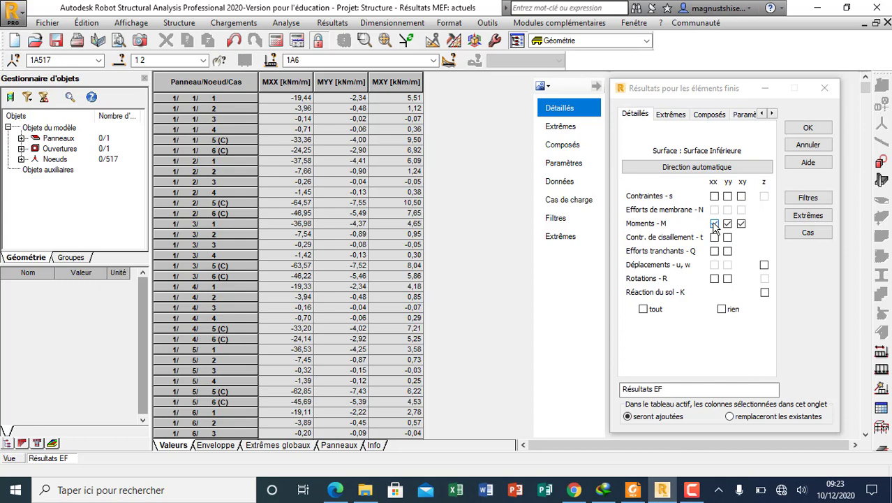
click(727, 224)
click(742, 223)
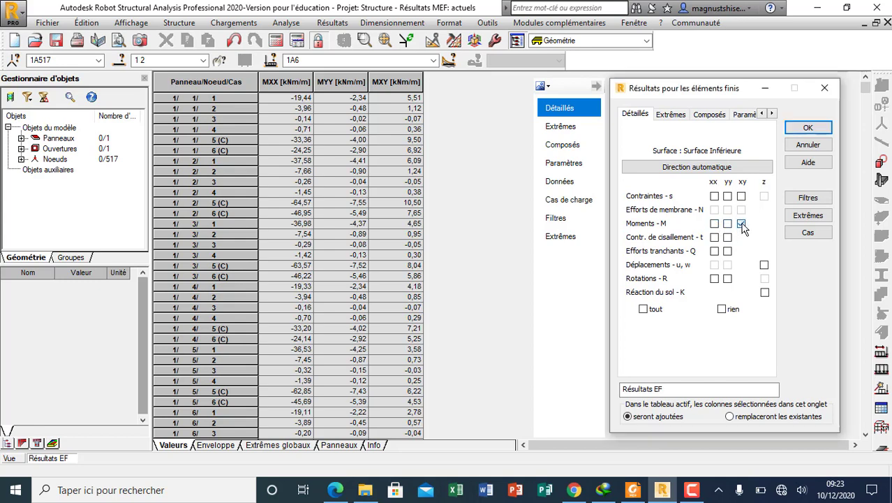
click(764, 266)
click(808, 128)
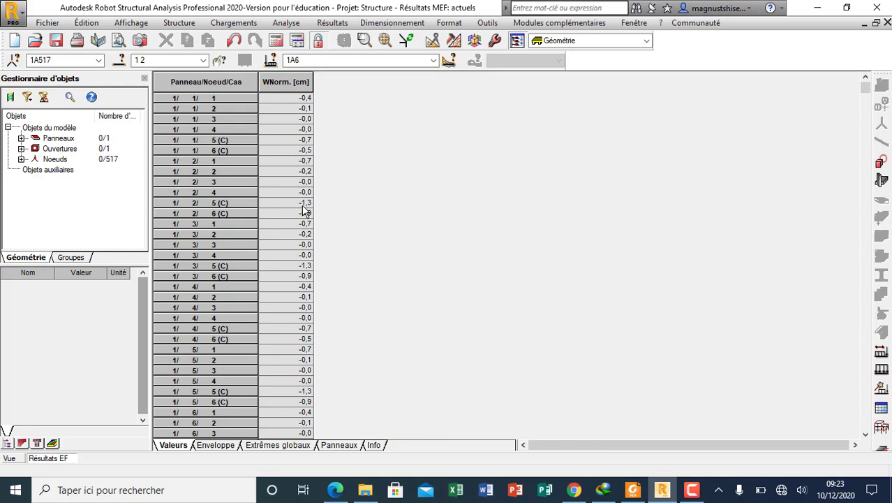
Review the nodal displacements and add the xx, yy and xy moment columns to the finite element results table
scroll(305, 209, down, 20)
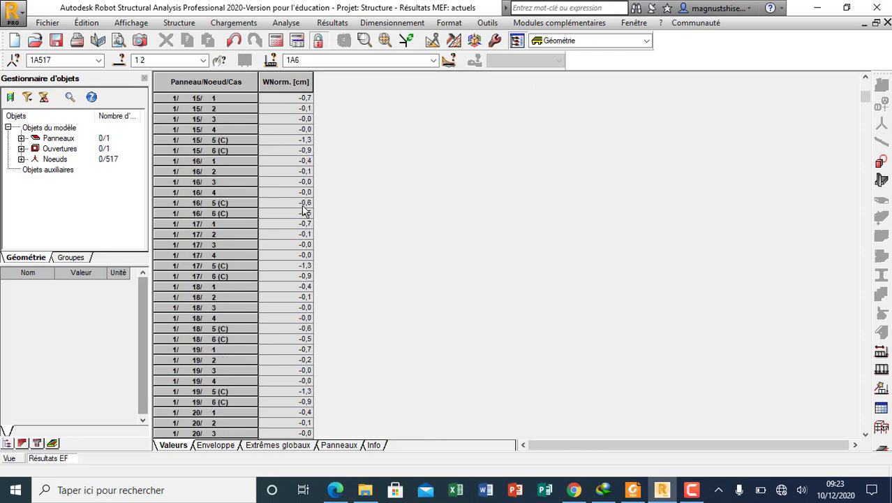
scroll(305, 209, down, 20)
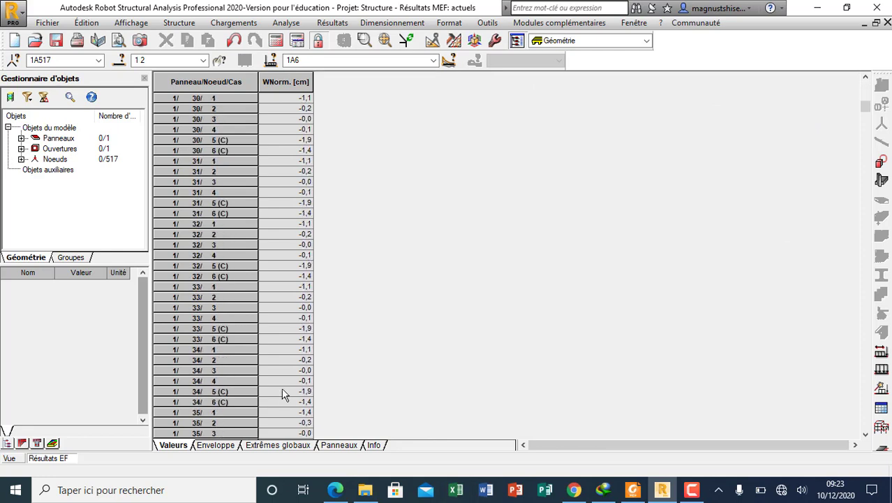
scroll(285, 402, down, 20)
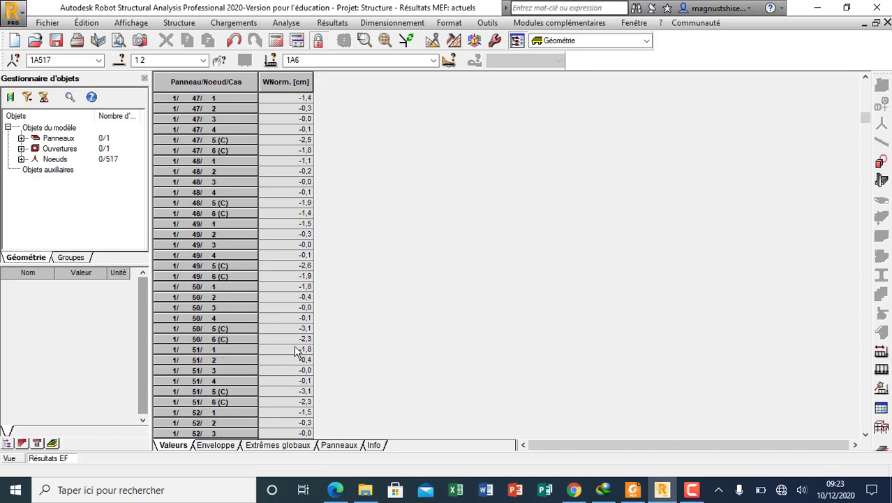
scroll(296, 351, down, 10)
drag(865, 125, 865, 76)
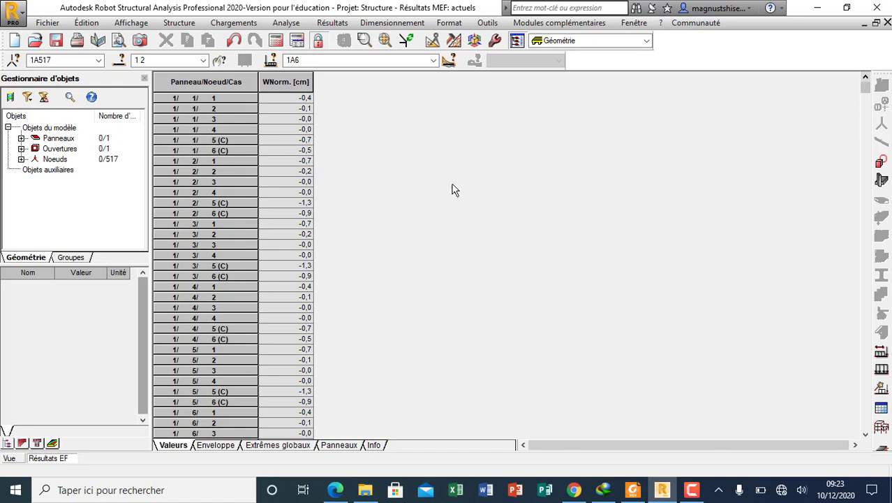
right_click(364, 213)
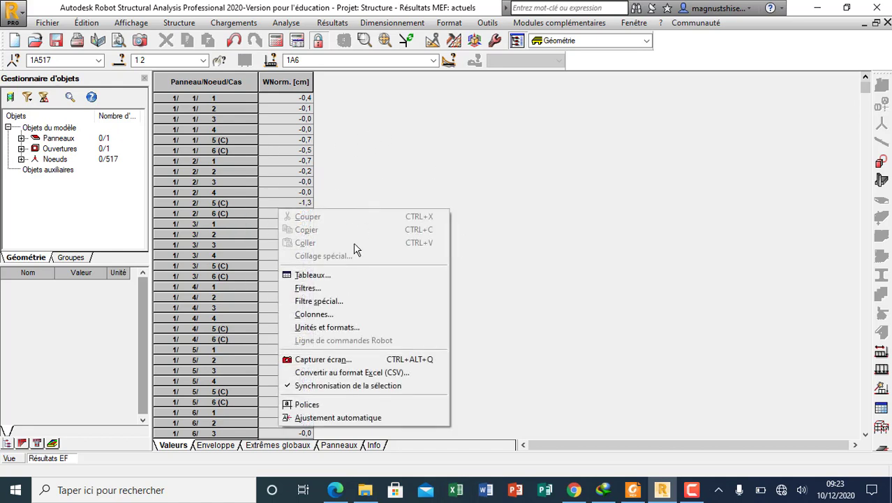
click(339, 315)
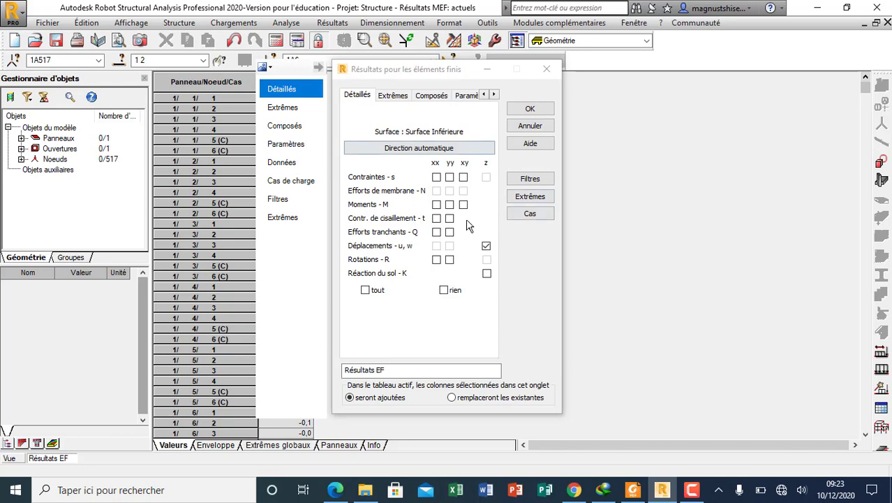
click(437, 205)
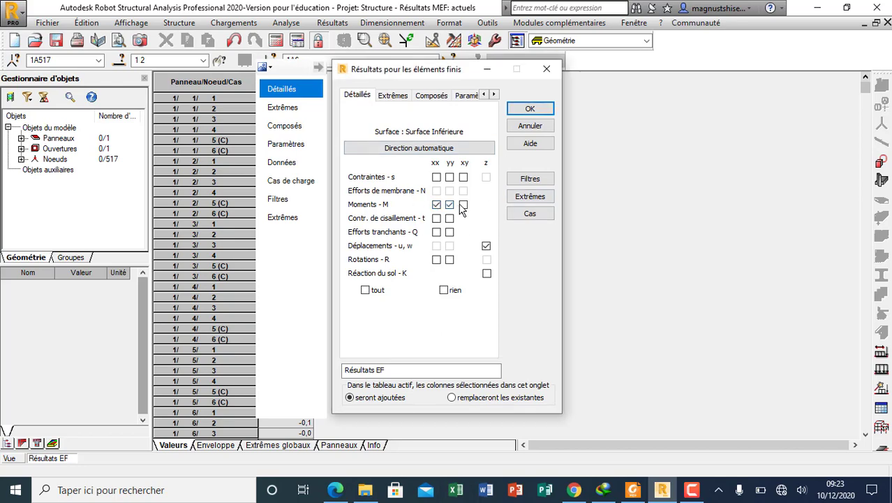
click(543, 110)
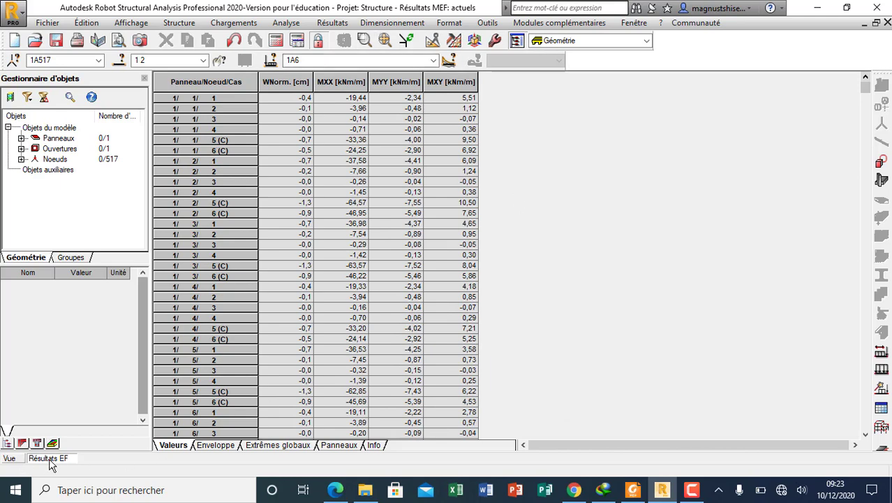
Return to the 3D model view and open the settings for cuts on panels
click(10, 459)
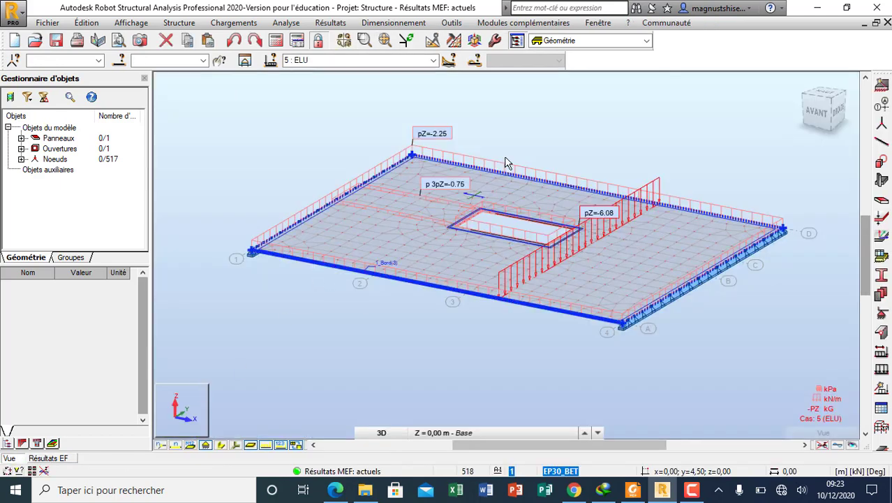
click(330, 22)
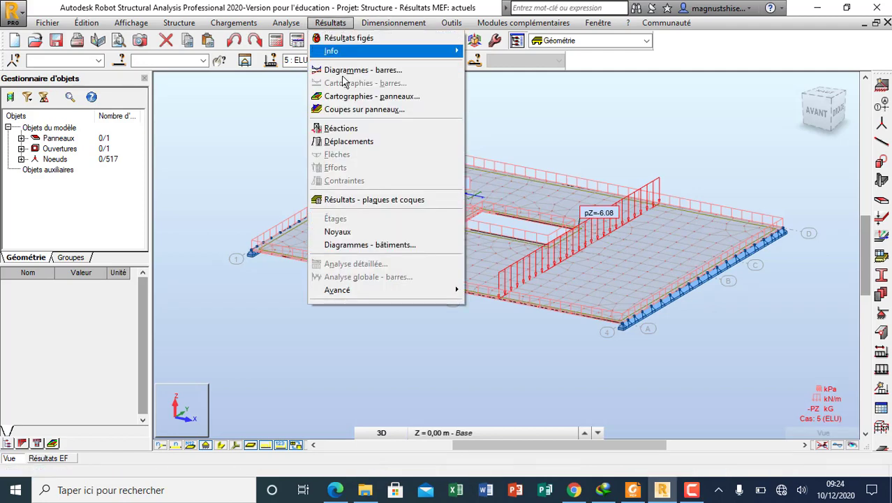
click(370, 112)
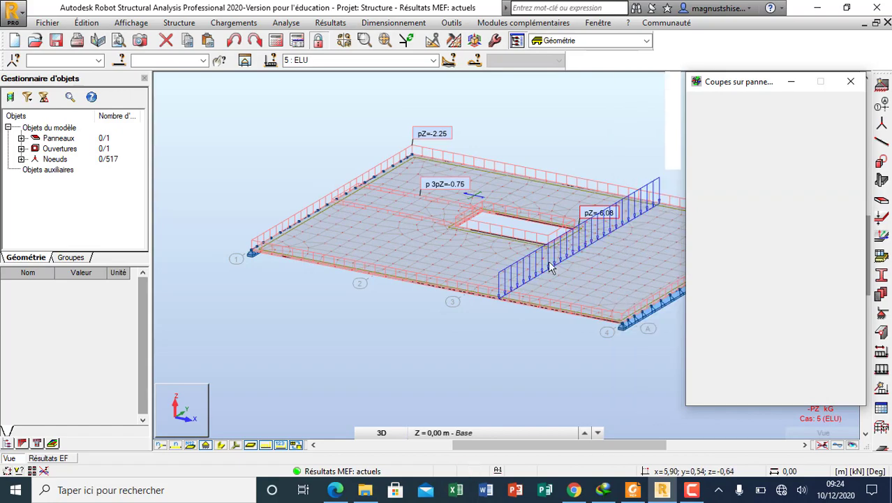
drag(728, 82, 109, 24)
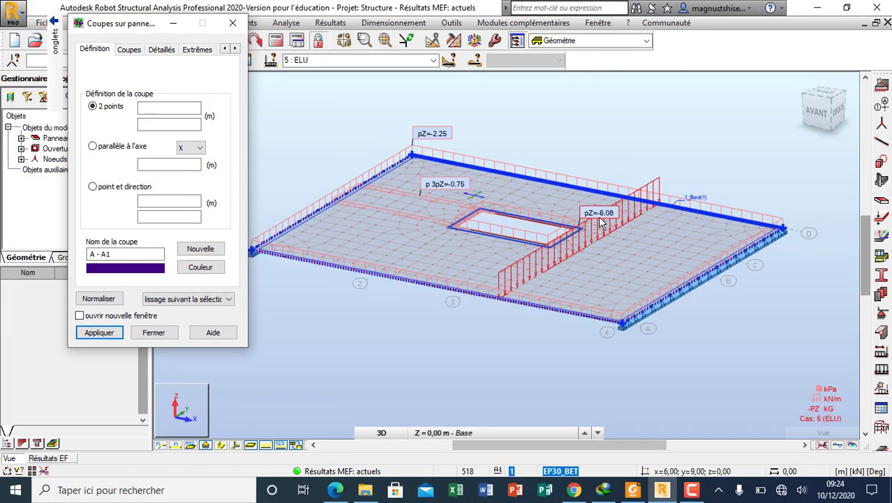
Define panel cut A - A1 parallel to the Y axis along the linear load, through the point 8,00; 9,00 m
click(197, 147)
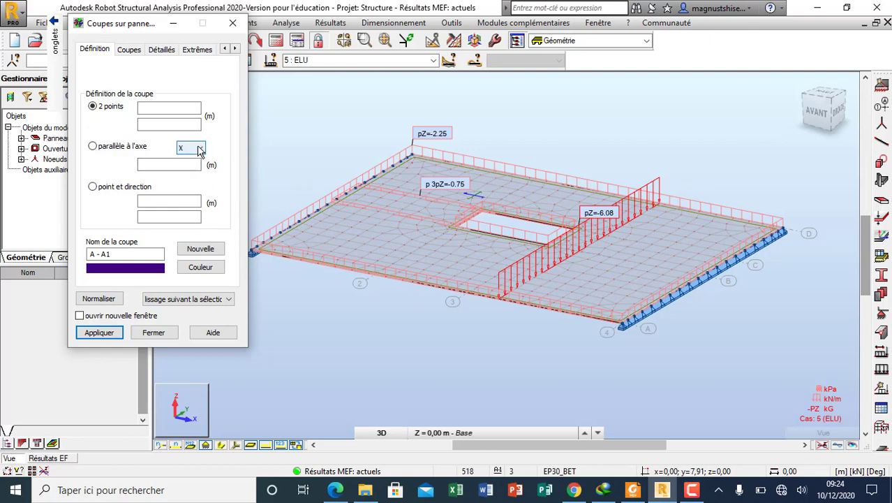
drag(139, 35, 266, 19)
click(327, 134)
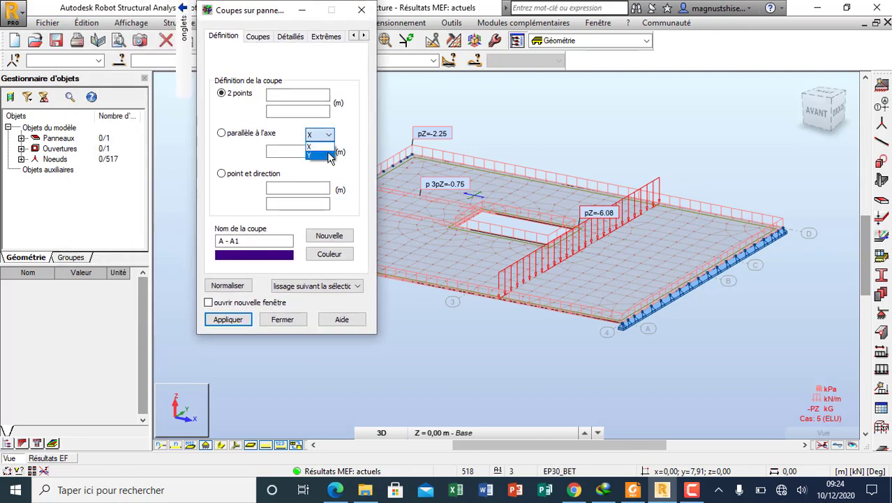
click(321, 154)
click(274, 155)
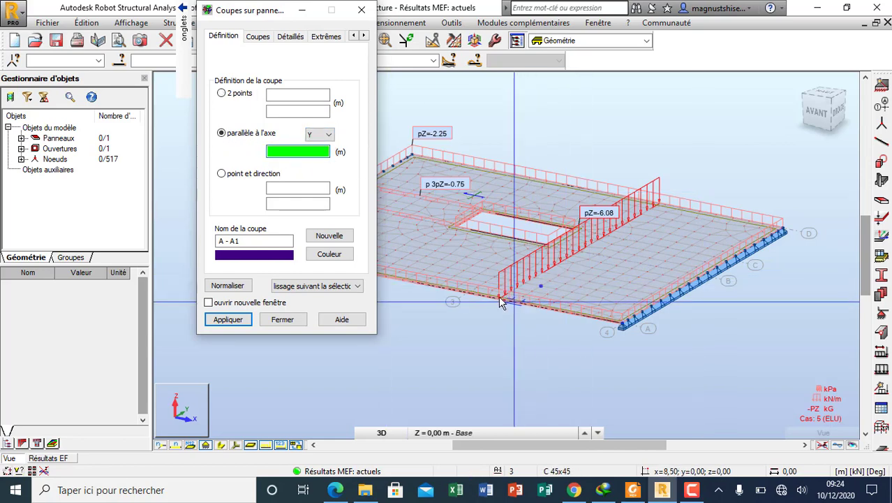
scroll(502, 300, up, 2)
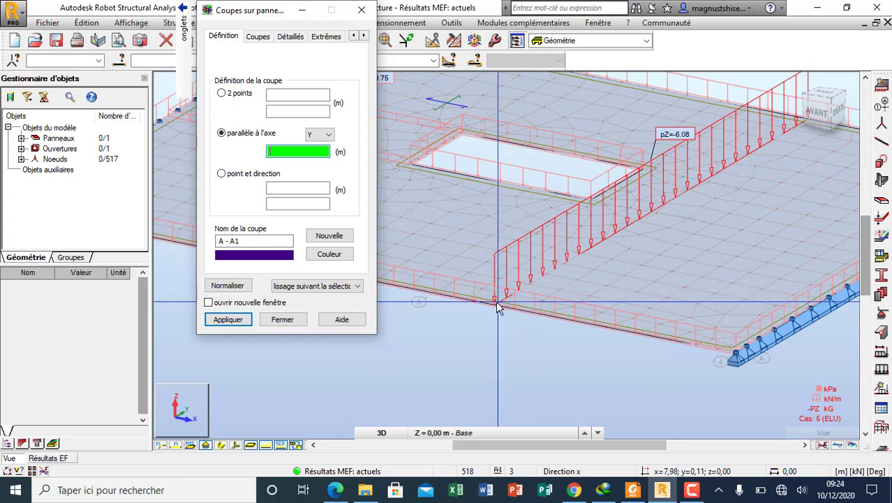
click(497, 306)
scroll(493, 342, down, 3)
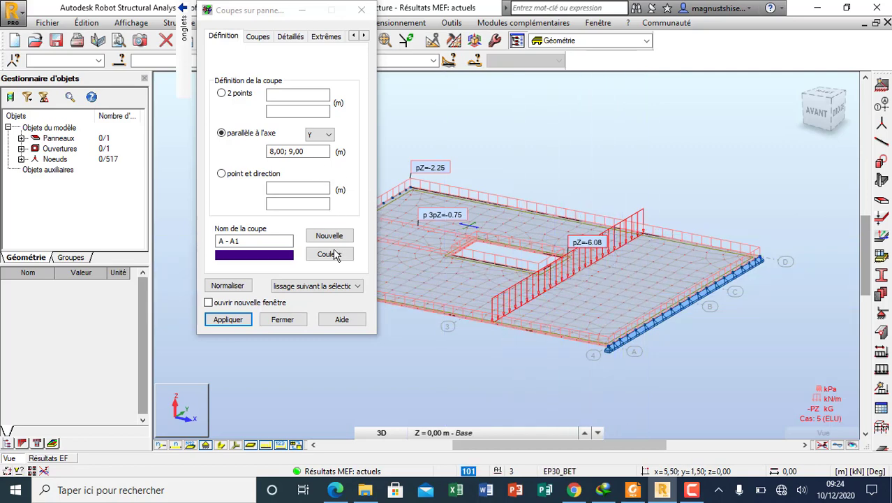
Check the parameter and diagram options, and display the cut's moment diagram with value descriptions, uniform fill and normal position
click(364, 35)
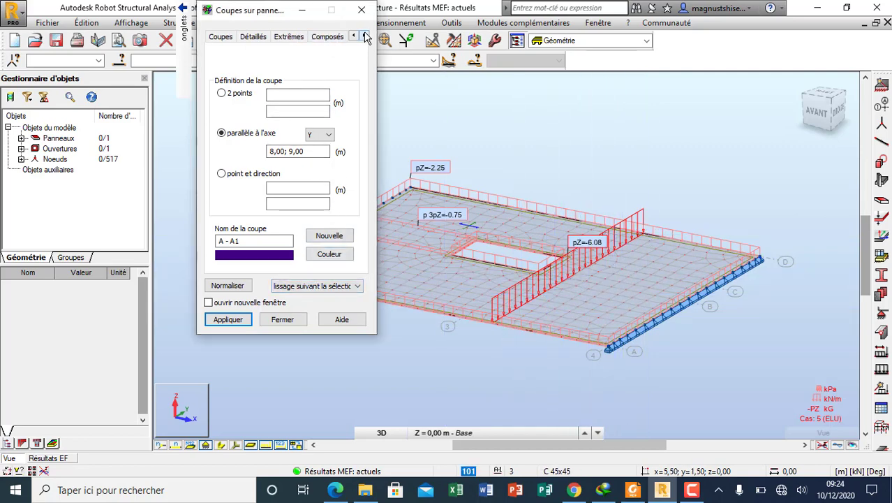
click(364, 35)
click(337, 37)
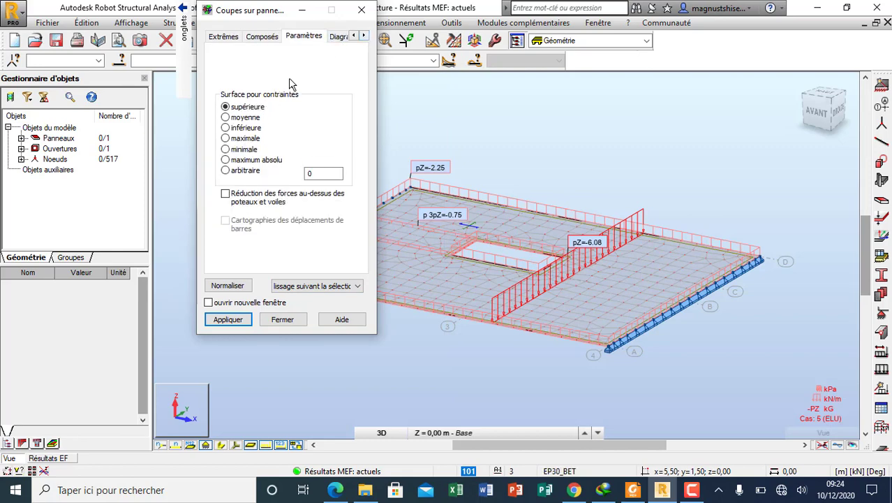
click(340, 36)
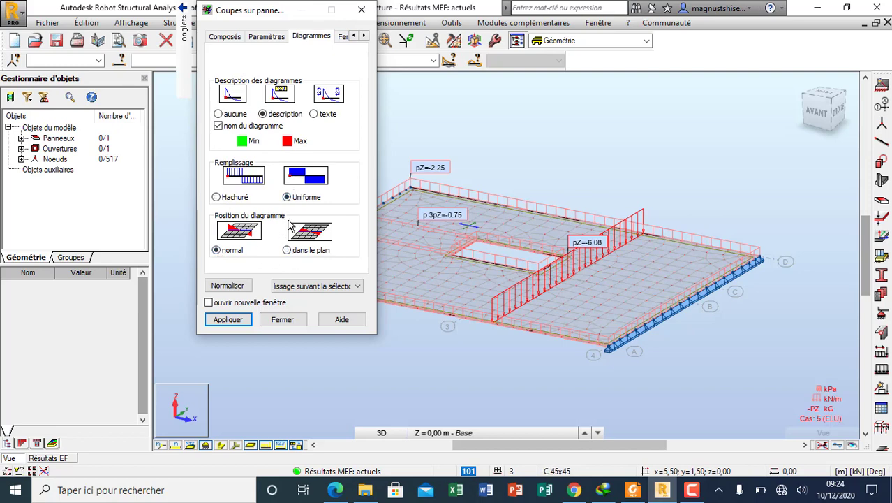
click(229, 320)
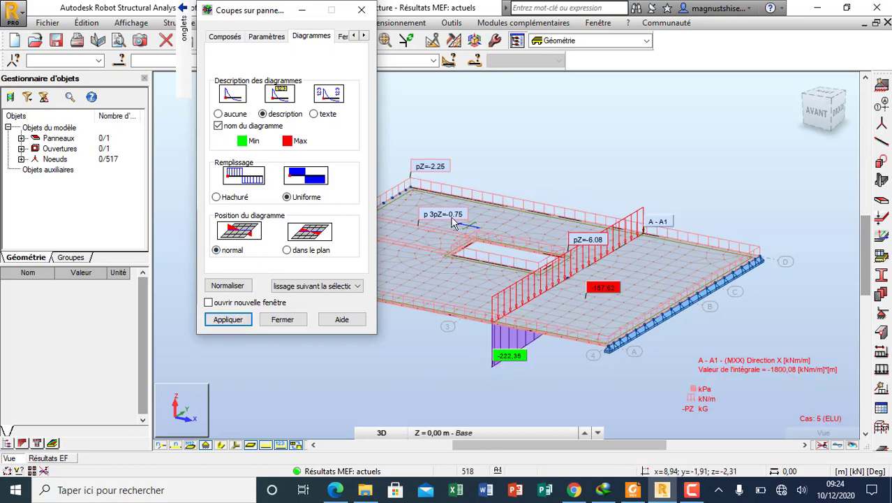
Show the cut's moment diagram for load case G2 and normalise the diagram scale
drag(269, 21, 158, 28)
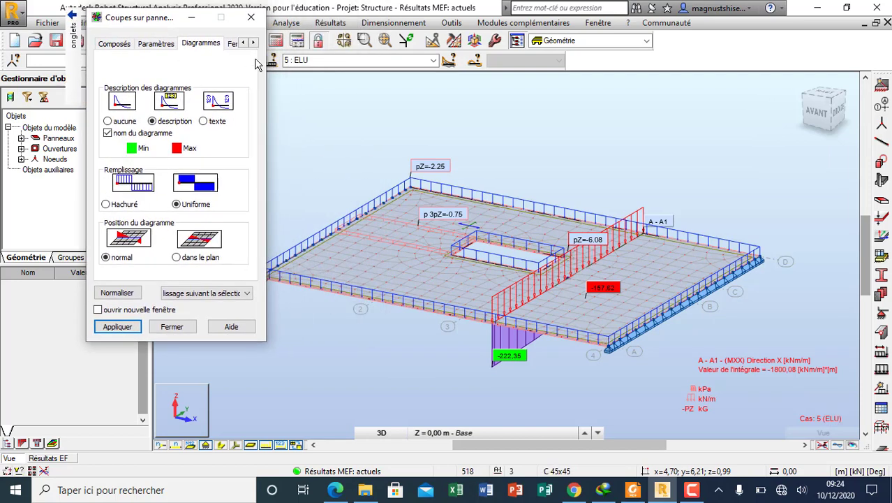
click(432, 61)
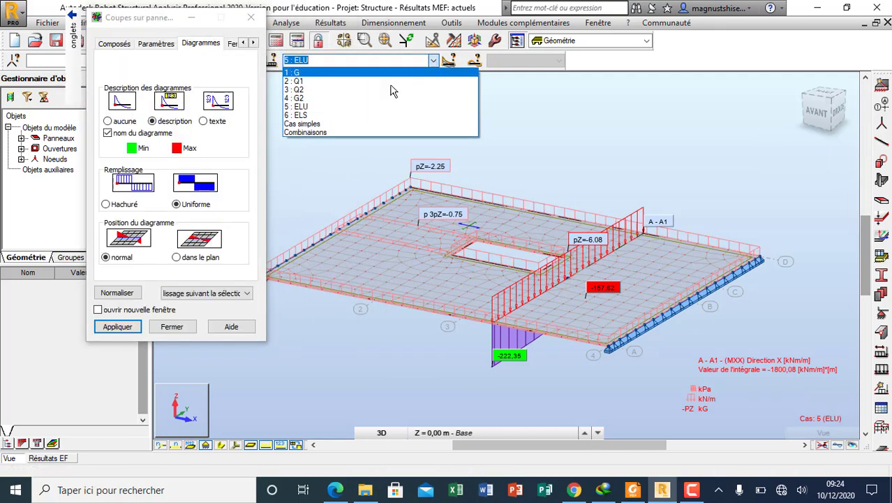
click(379, 97)
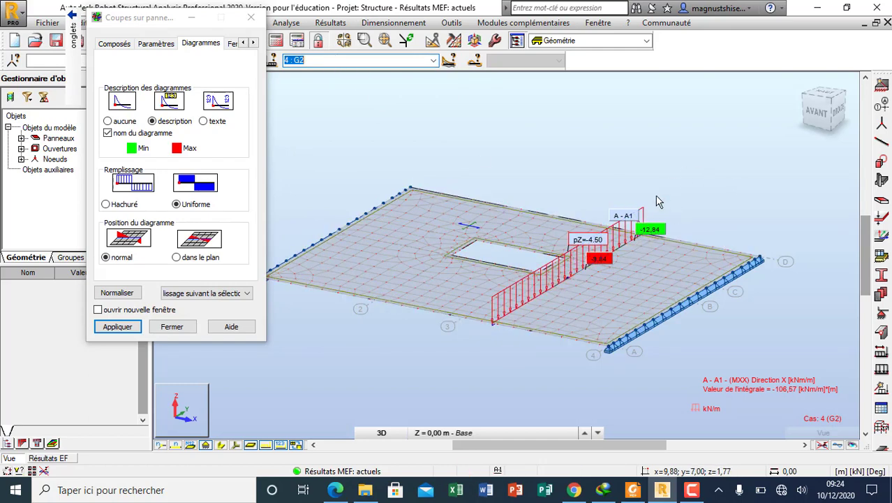
scroll(487, 342, up, 3)
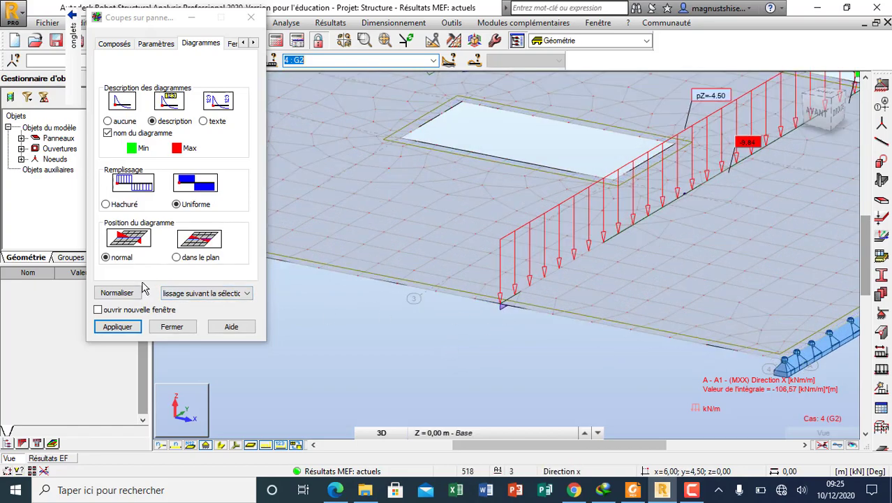
click(120, 292)
scroll(445, 351, down, 3)
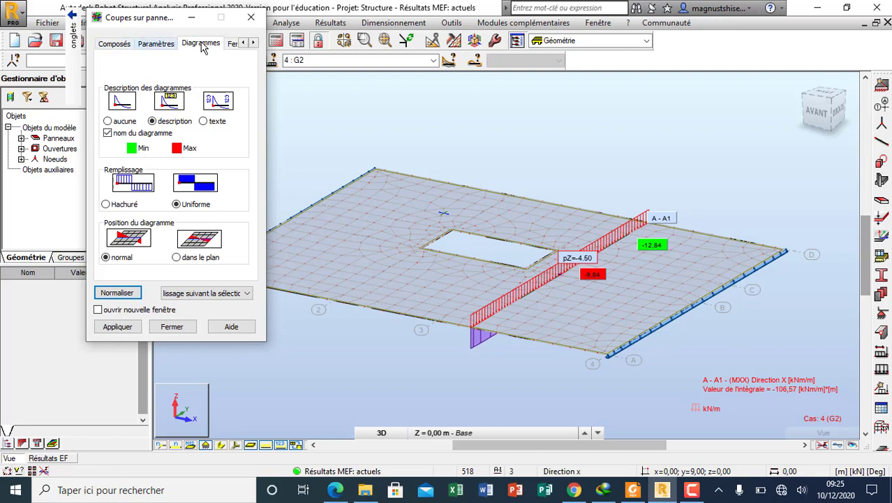
Enable reduced moments for cut A - A1 and apply them to the diagram
click(243, 43)
click(243, 43)
click(243, 43)
click(112, 44)
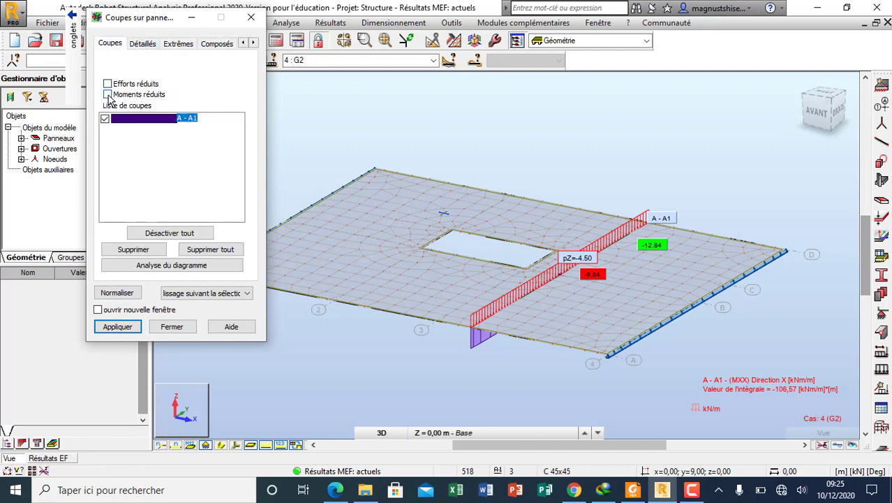
click(127, 327)
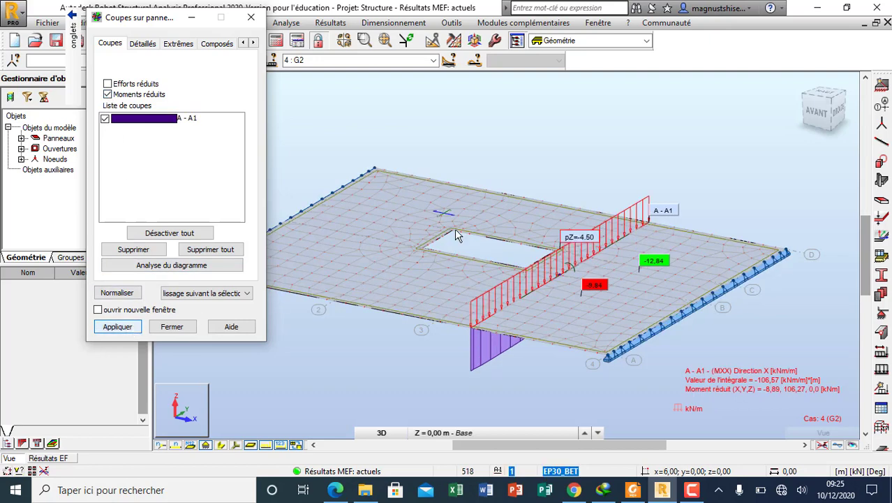
Examine the moment diagram along cut A - A1 from several 3D viewing angles
right_click(523, 136)
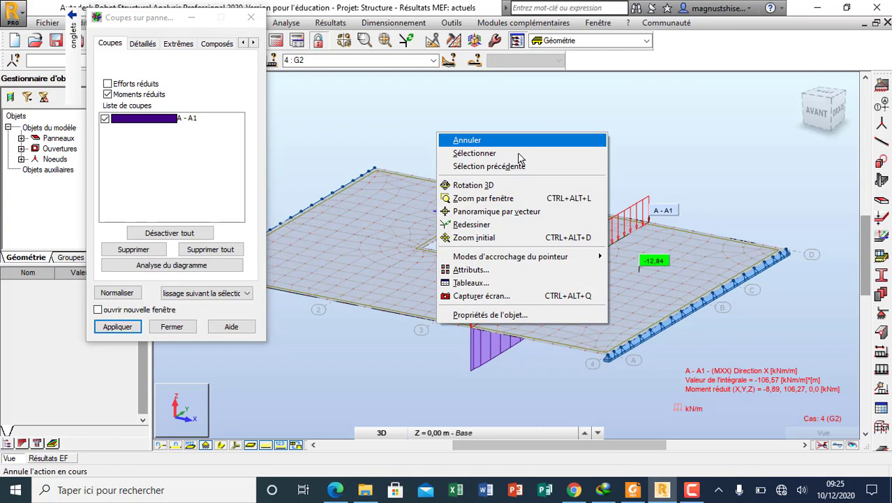
click(509, 187)
mouse_move(511, 187)
mouse_down()
mouse_move(549, 120)
mouse_move(490, 136)
mouse_move(505, 202)
mouse_up()
drag(596, 301, 583, 270)
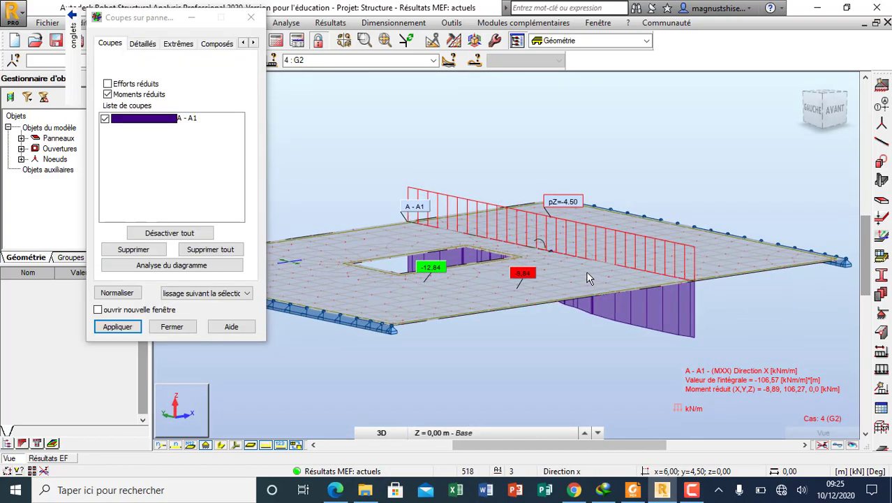
scroll(530, 240, up, 3)
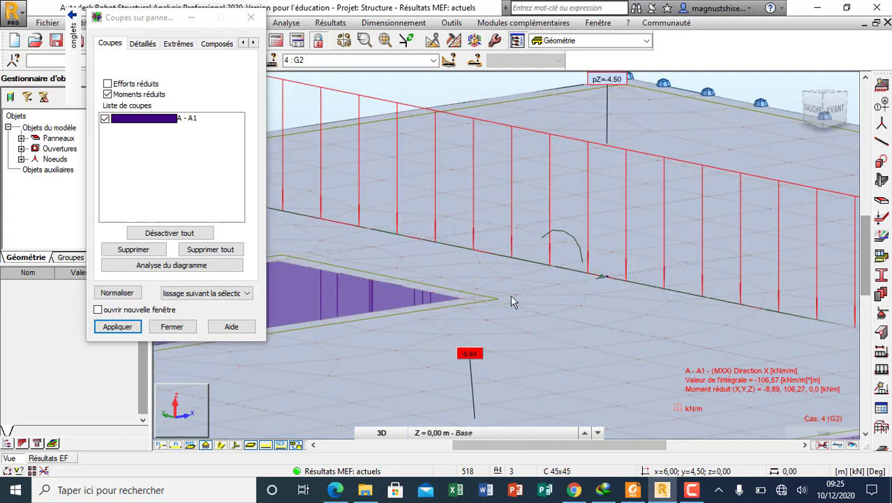
scroll(519, 251, down, 3)
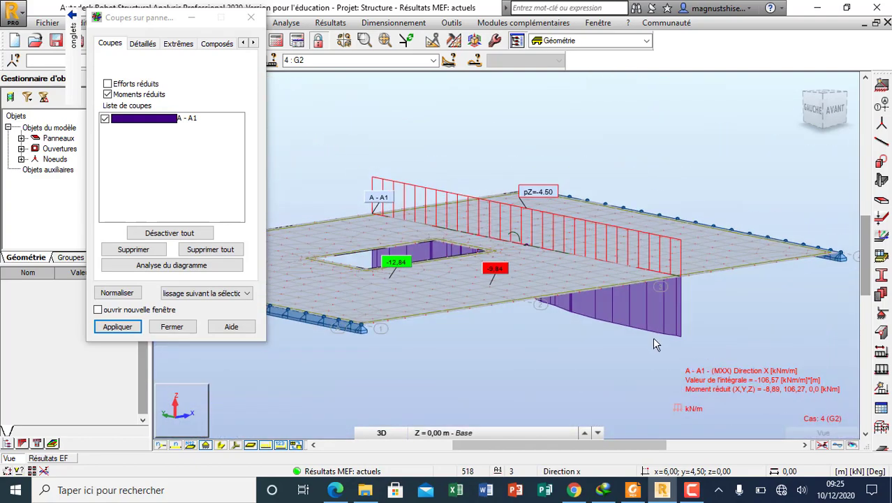
shift+middle_drag(653, 337, 541, 320)
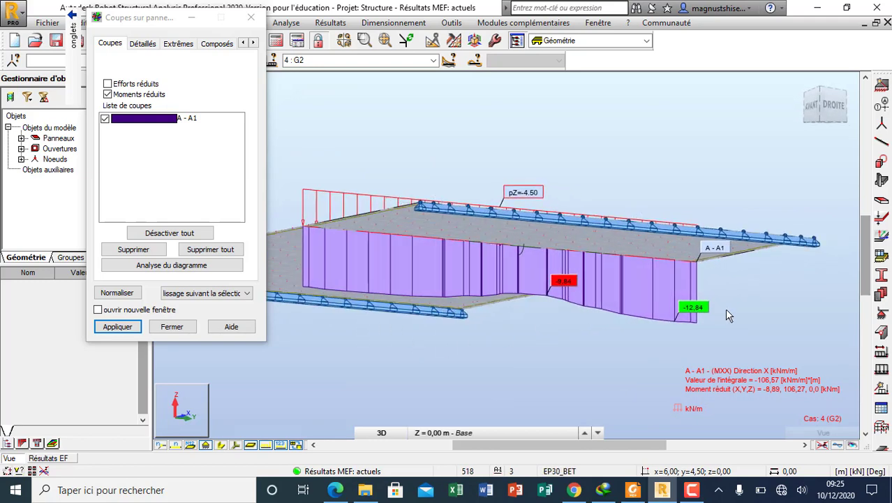
shift+middle_drag(725, 308, 754, 321)
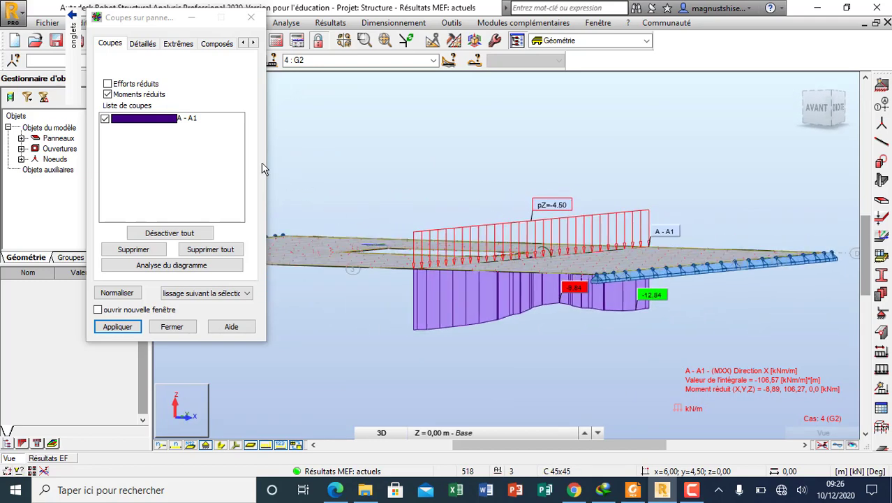
Turn off reduced moments and replace the cut's xx moment diagram with the yy moment diagram
click(106, 95)
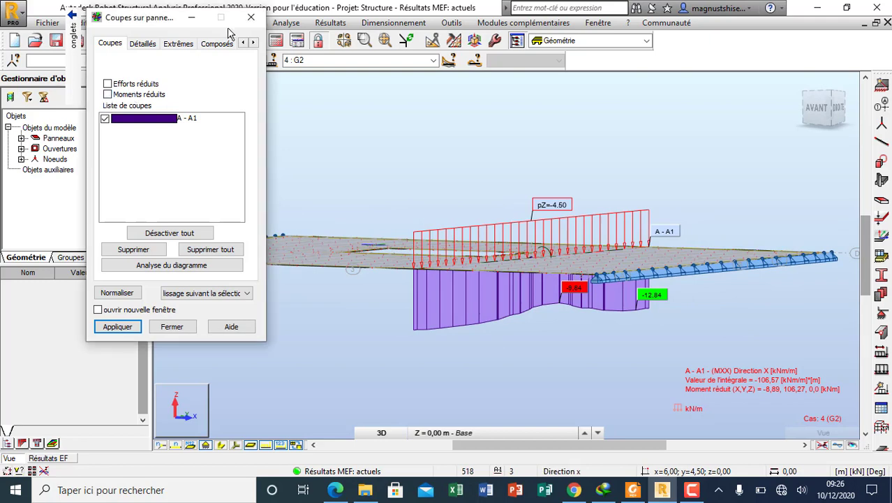
click(142, 43)
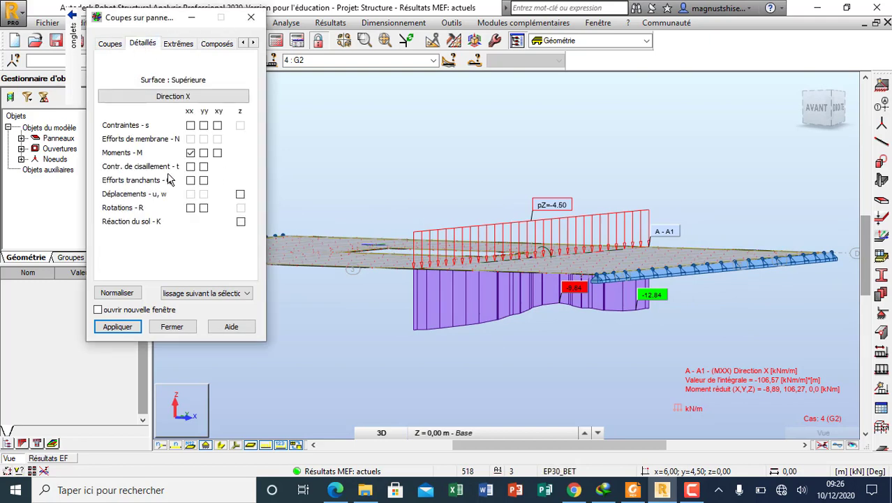
click(190, 152)
click(142, 327)
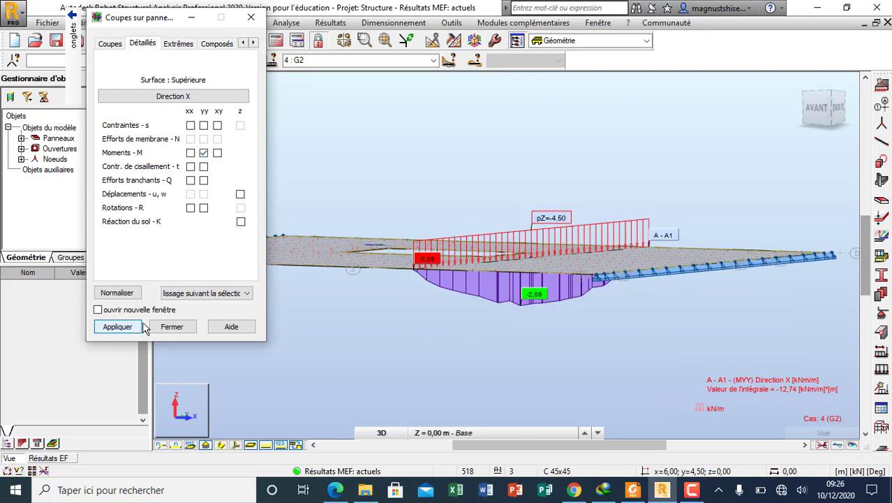
Replace the cut's yy moment diagram with the z displacement diagram and check the available extreme value options
scroll(536, 300, up, 2)
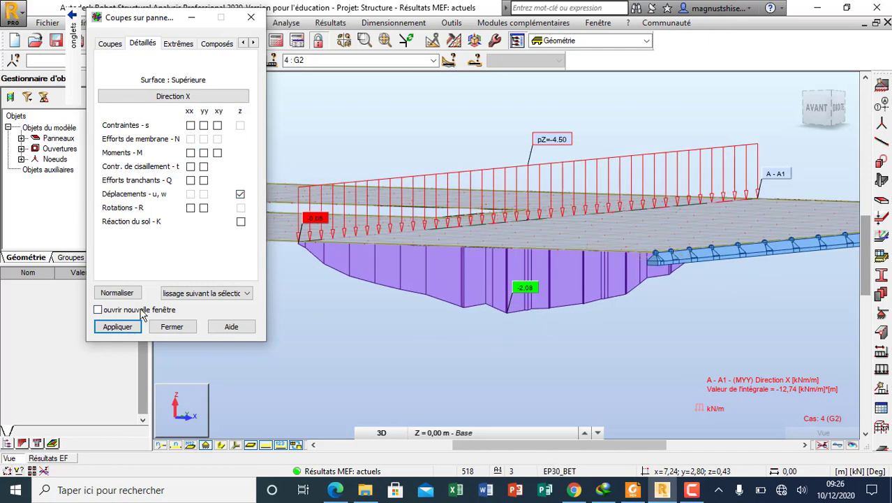
click(126, 328)
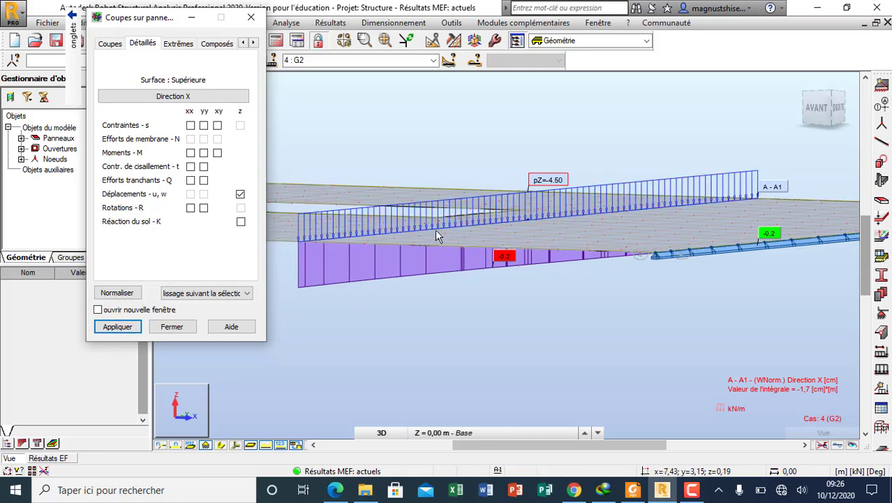
click(177, 44)
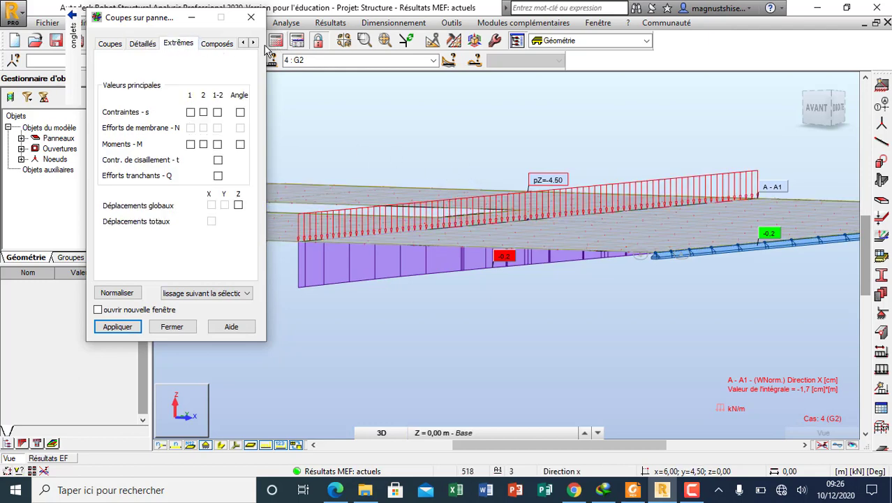
Deactivate cut A - A1 so its diagram is removed from the plate, and close the panel cuts settings
click(109, 45)
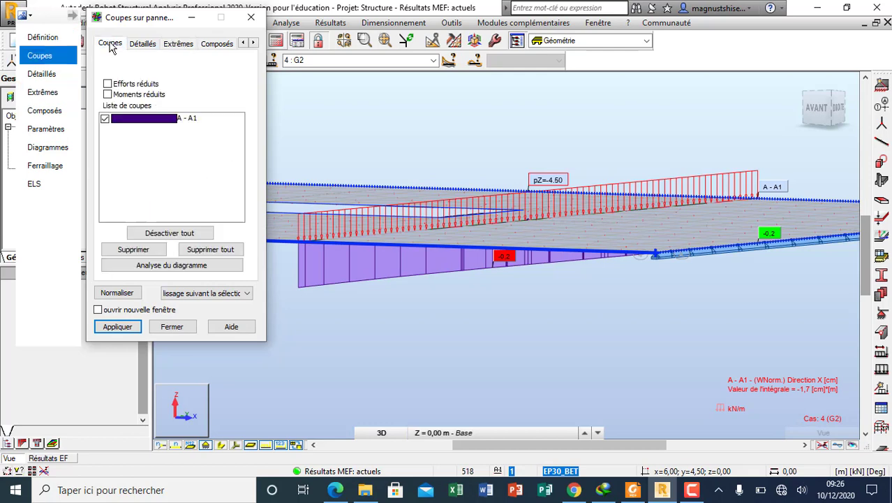
click(116, 326)
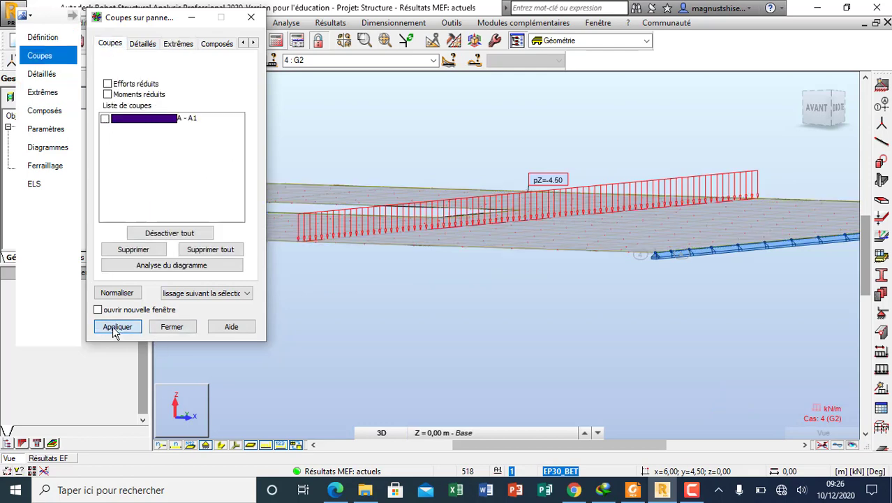
click(172, 326)
scroll(401, 335, down, 2)
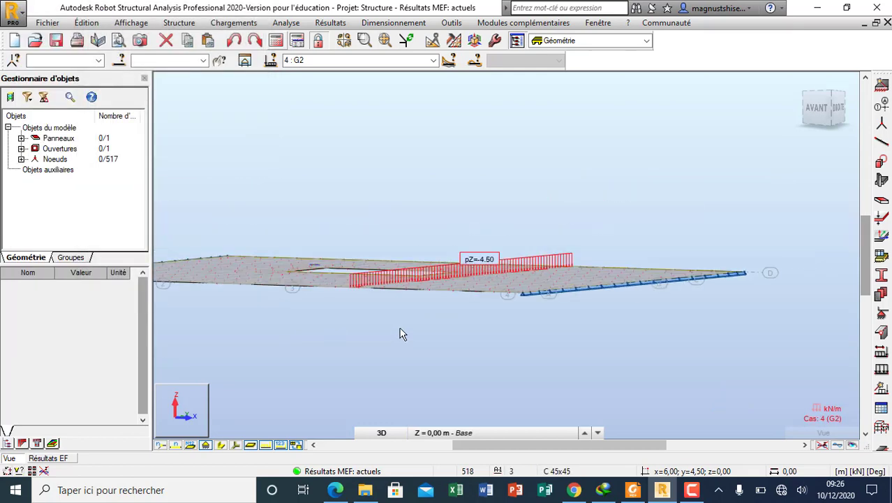
click(691, 490)
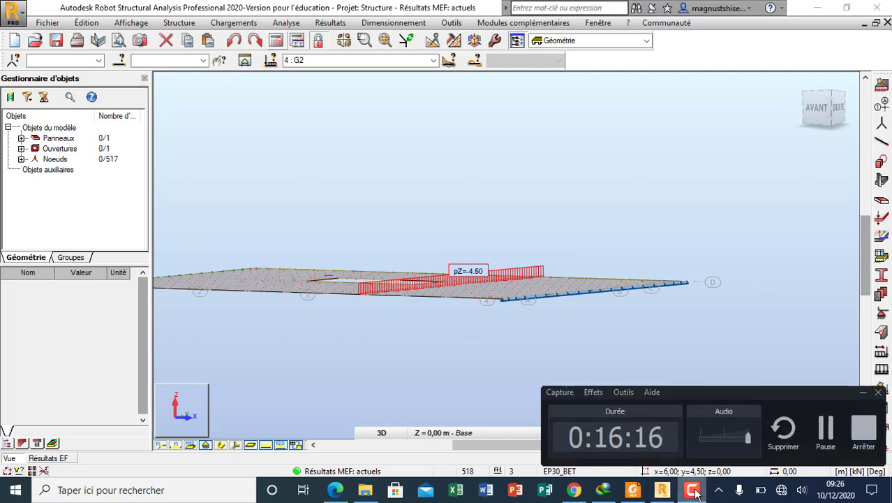